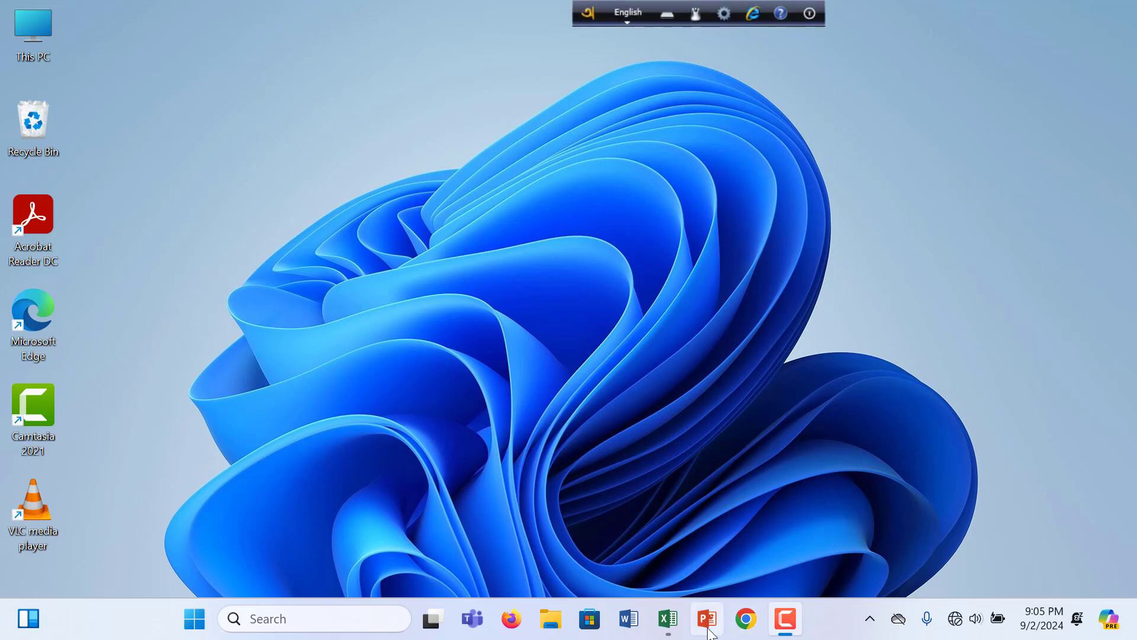
Switch to Excel and merge and center cells E1:K2 in the blank workbook.
{"action": "left_click", "coordinate": [668, 619]}
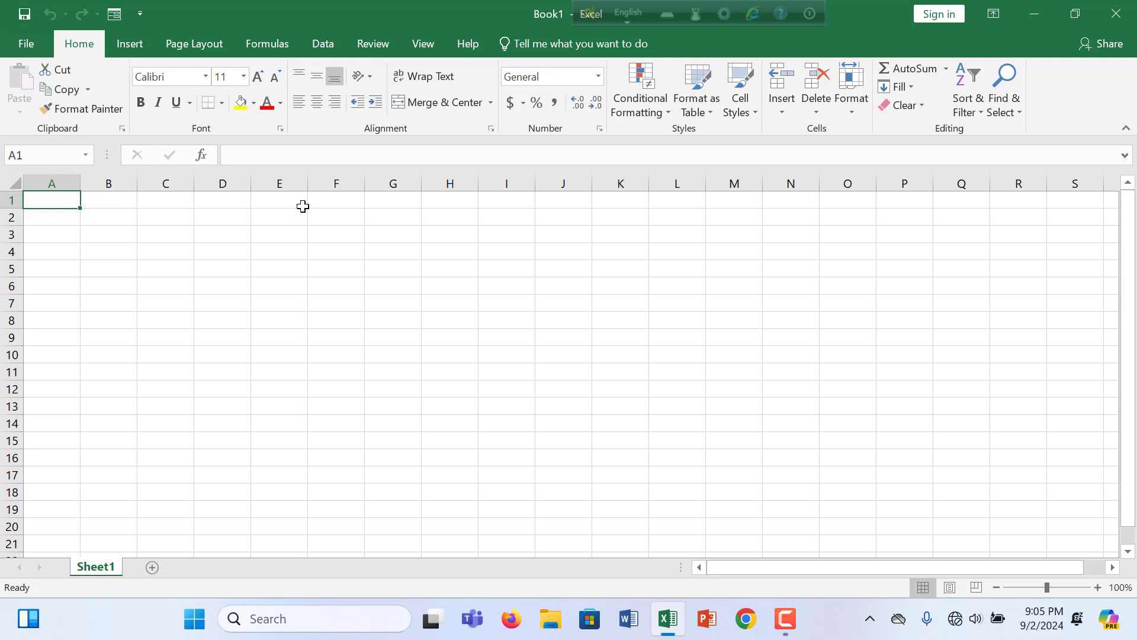
{"action": "left_click_drag", "start_coordinate": [294, 201], "coordinate": [614, 214]}
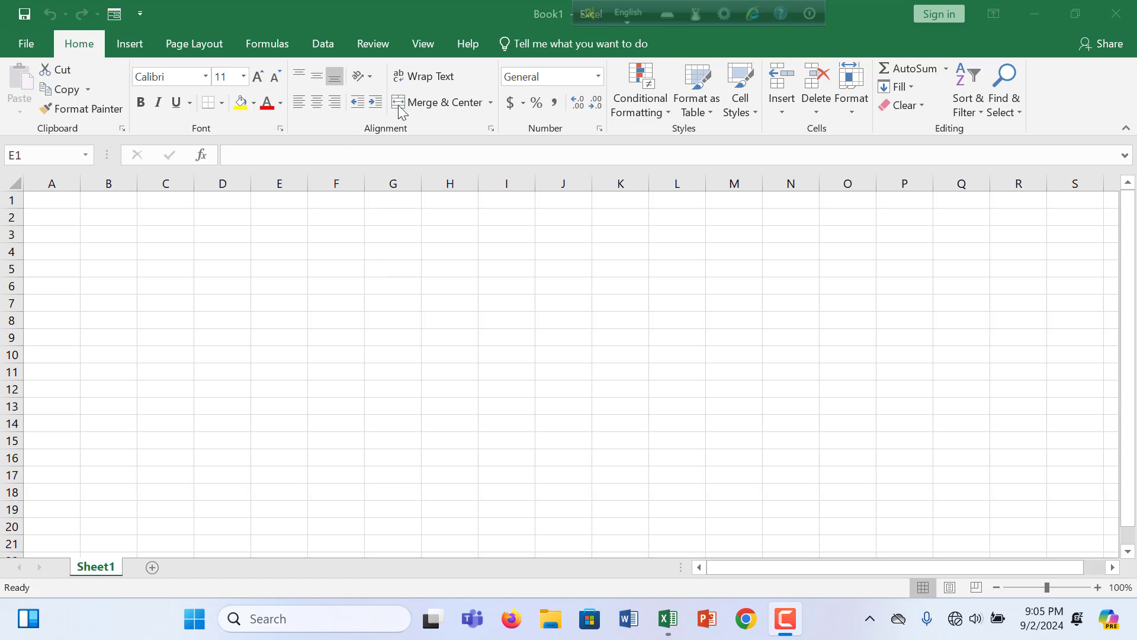
{"action": "left_click", "coordinate": [352, 210]}
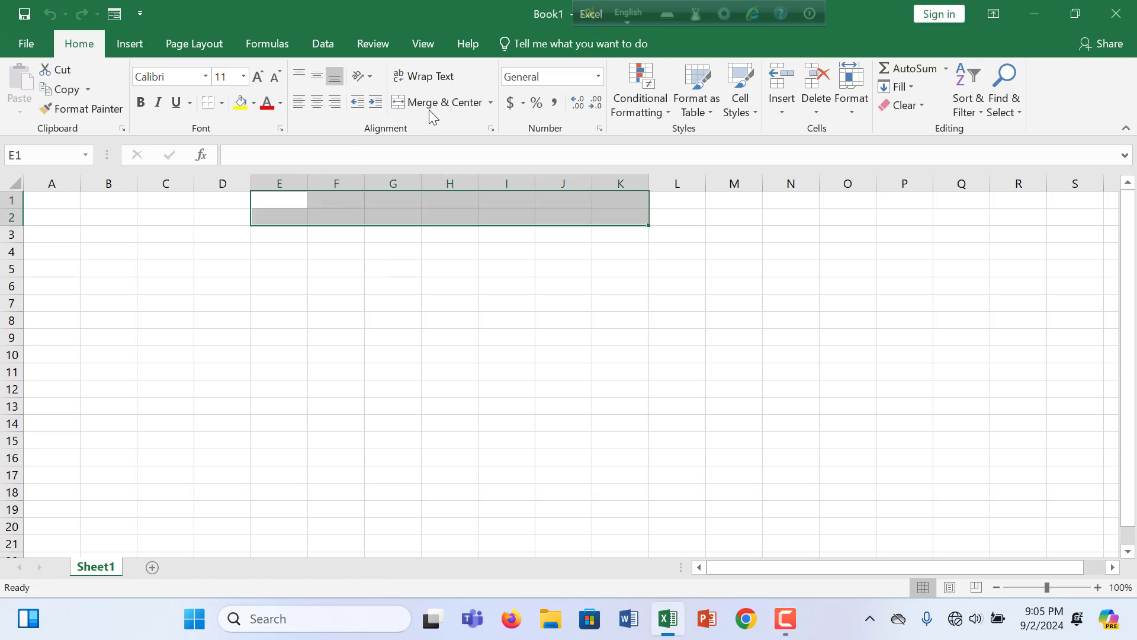
{"action": "left_click", "coordinate": [429, 106]}
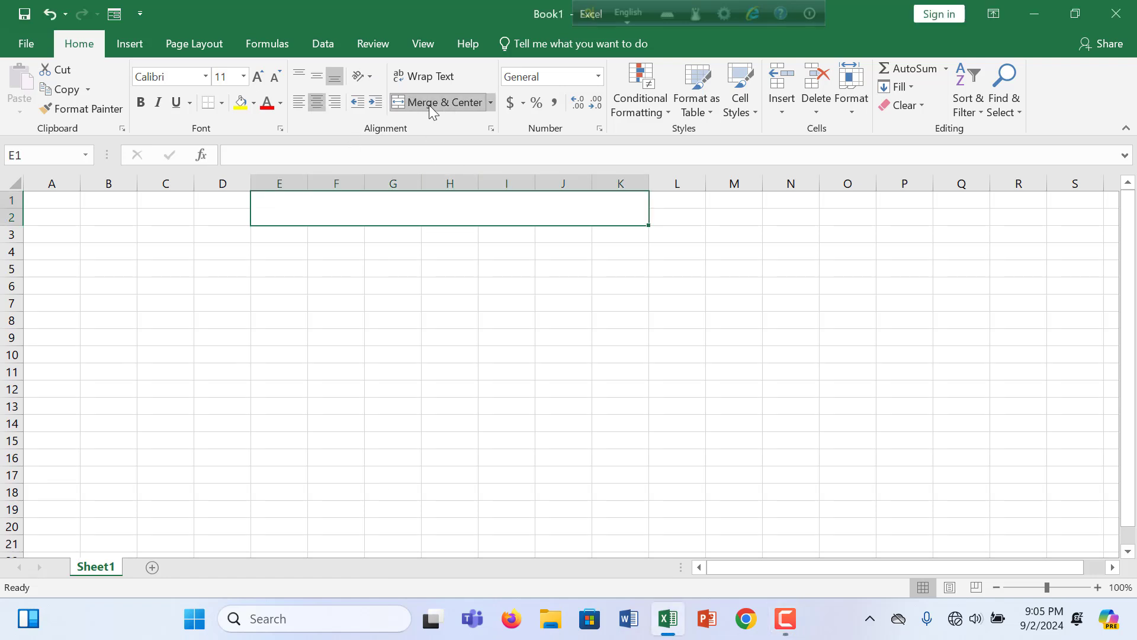
Enter the title "DYNAMIC GENERAL JOURNAL" in the merged cell E1:K2.
{"action": "double_click", "coordinate": [368, 205]}
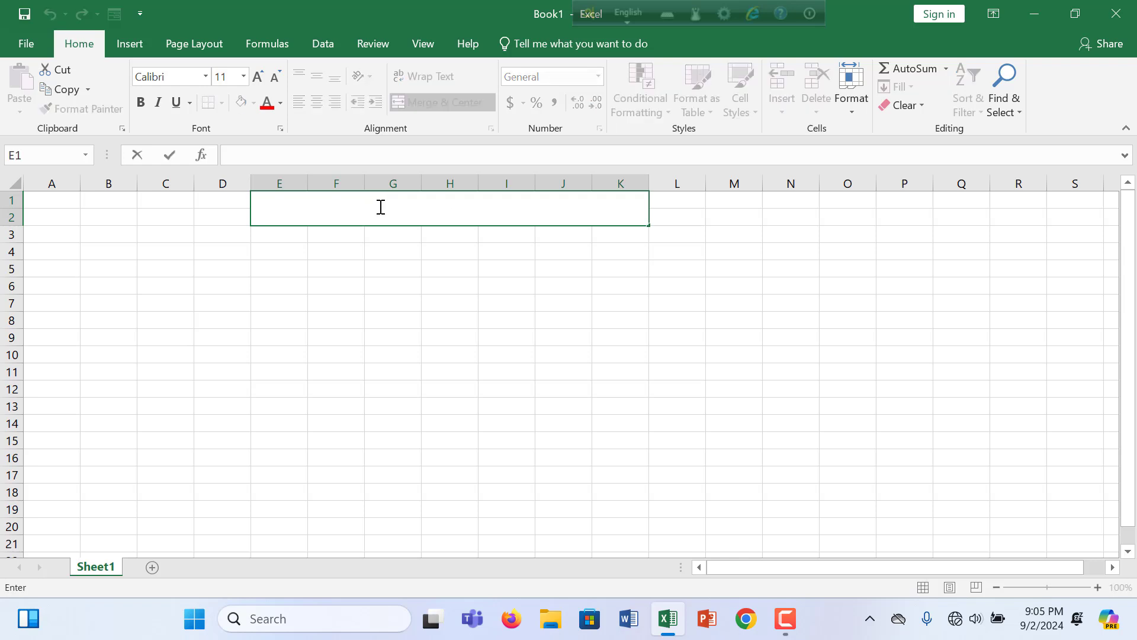
{"action": "type", "text": "DYM"}
{"action": "key", "text": "Home"}
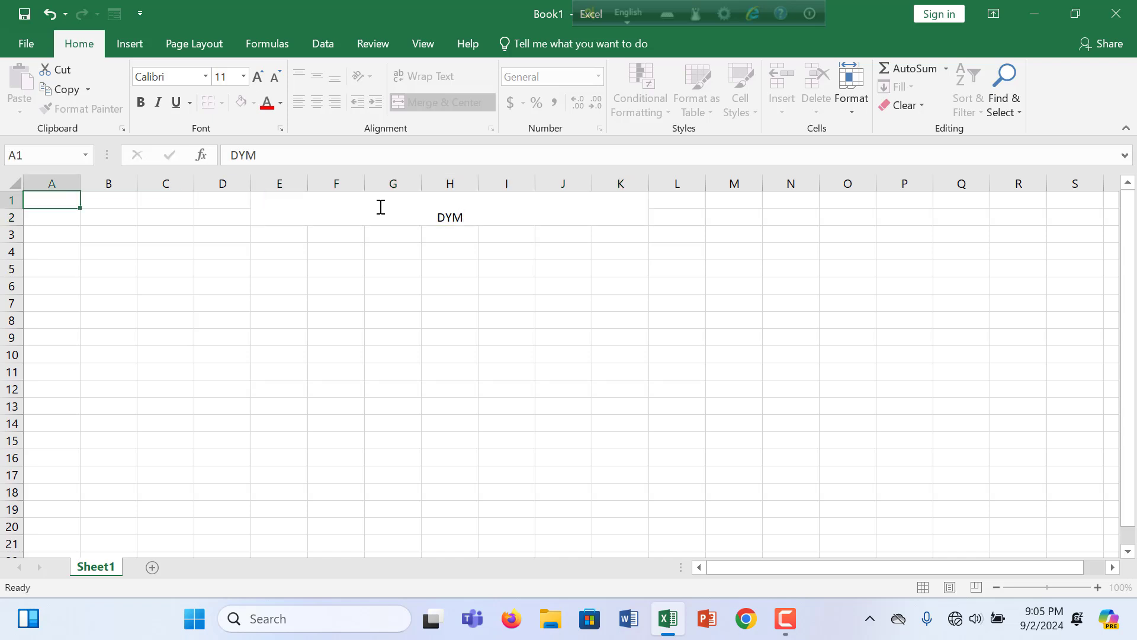
{"action": "left_click", "coordinate": [385, 213]}
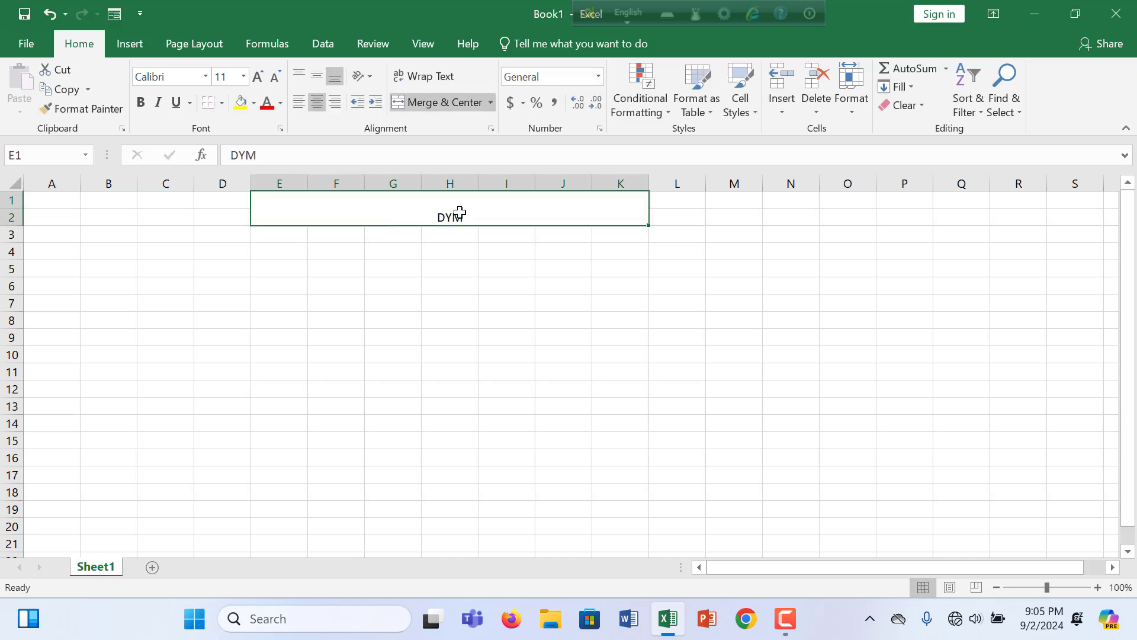
{"action": "double_click", "coordinate": [470, 220]}
{"action": "key", "text": "BackSpace"}
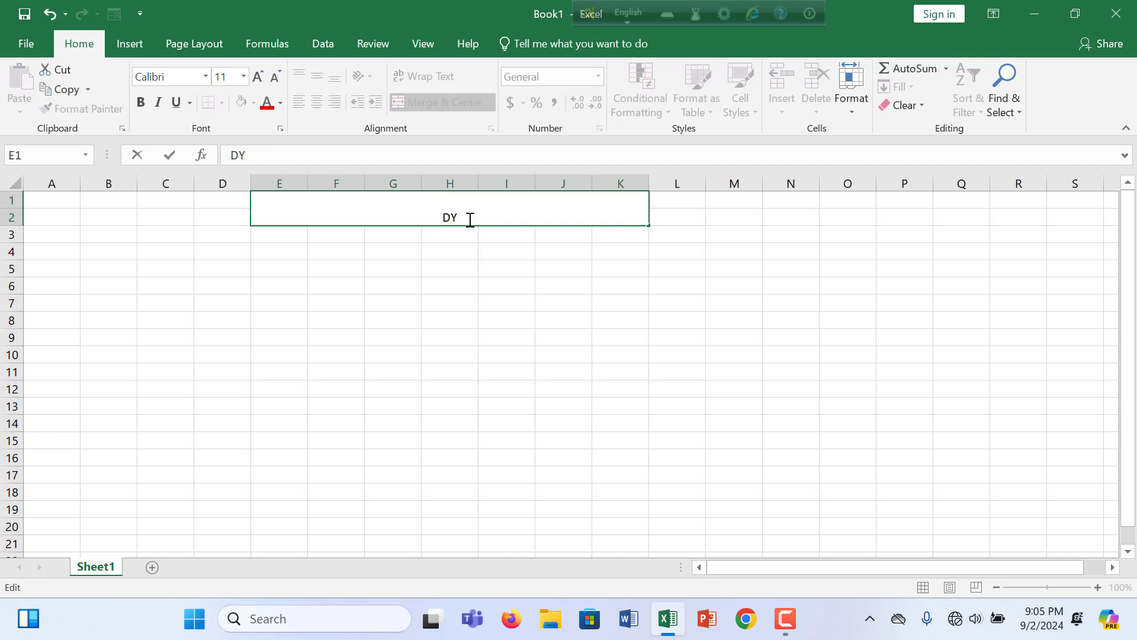
{"action": "type", "text": "NAMIC GER"}
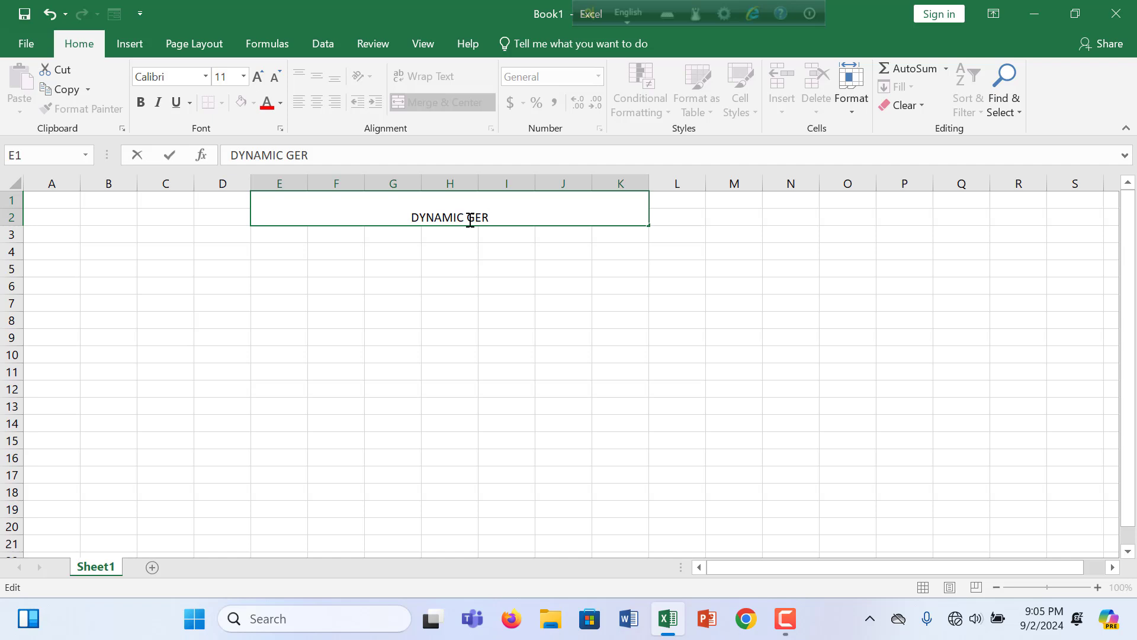
{"action": "type", "text": "ERAL"}
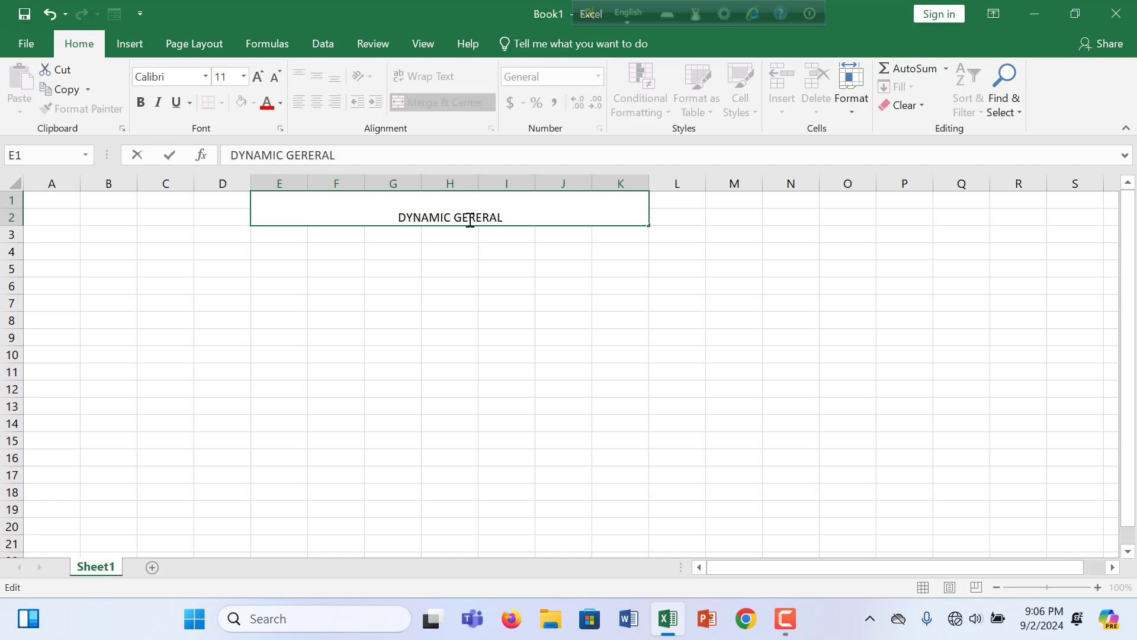
{"action": "key", "text": "BackSpace"}
{"action": "key", "text": "BackSpace"}
{"action": "key", "text": "BackSpace"}
{"action": "key", "text": "BackSpace"}
{"action": "key", "text": "BackSpace"}
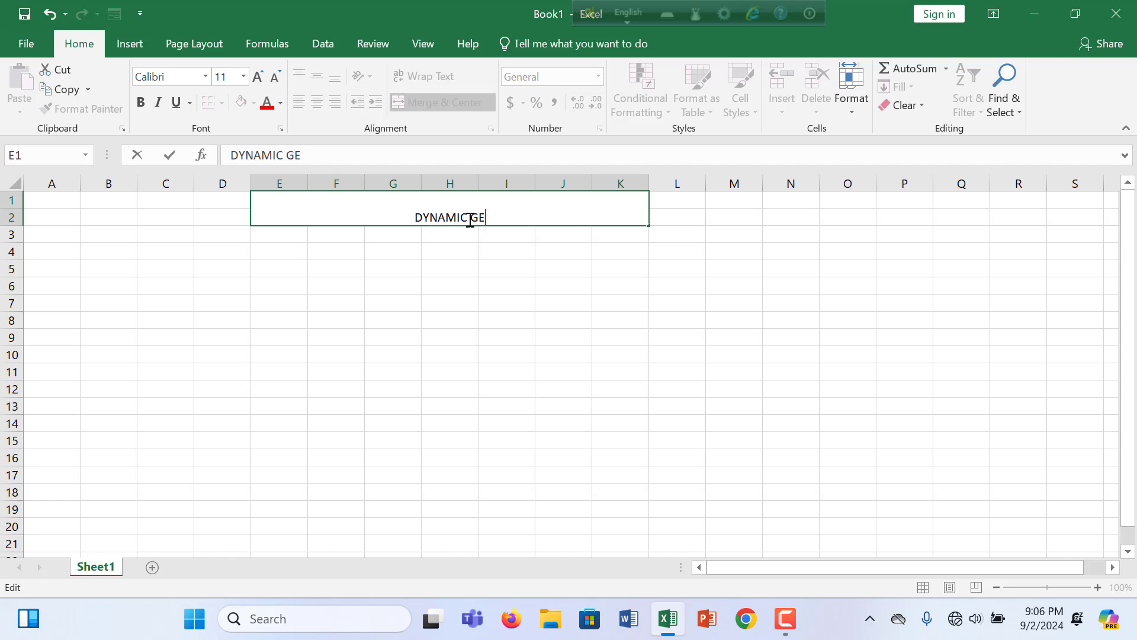
{"action": "type", "text": "ER"}
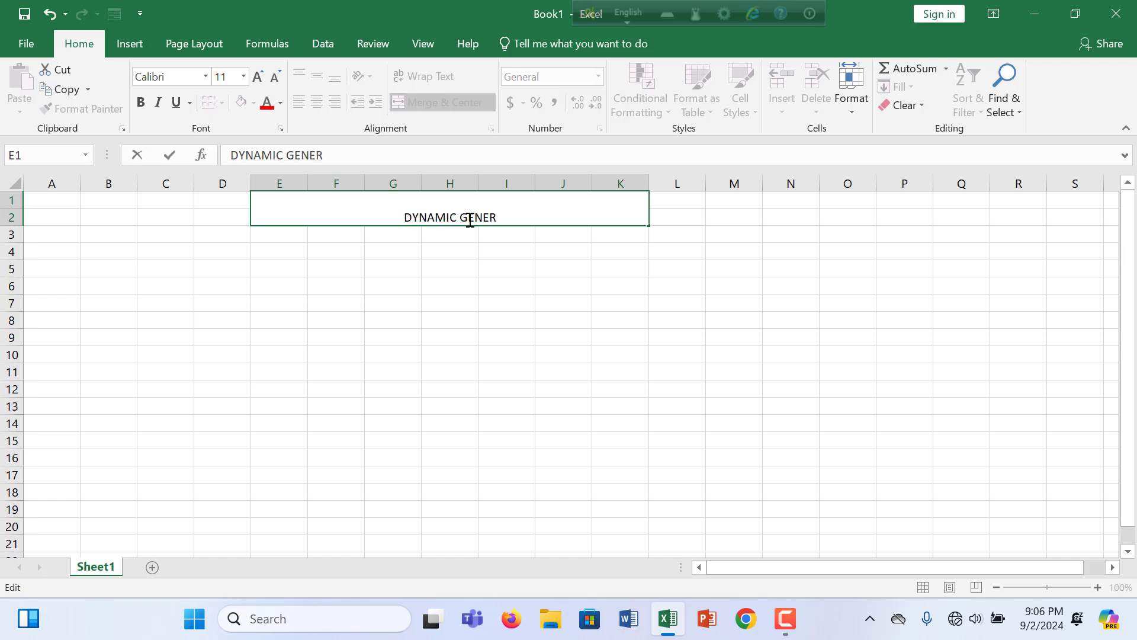
{"action": "type", "text": "AL J"}
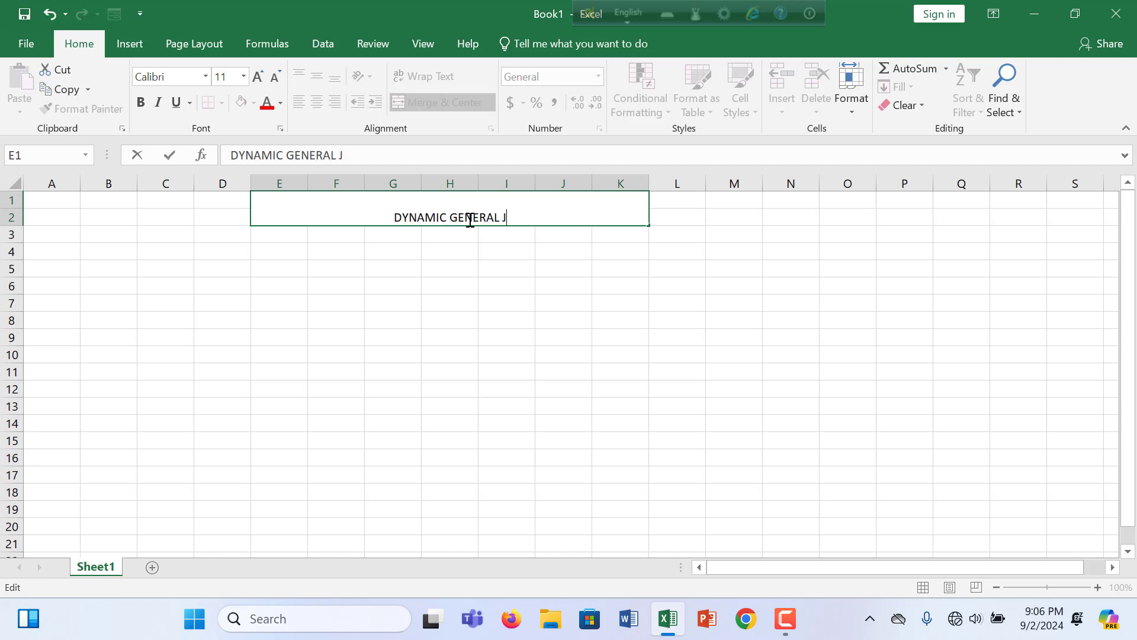
{"action": "type", "text": "OURNAL"}
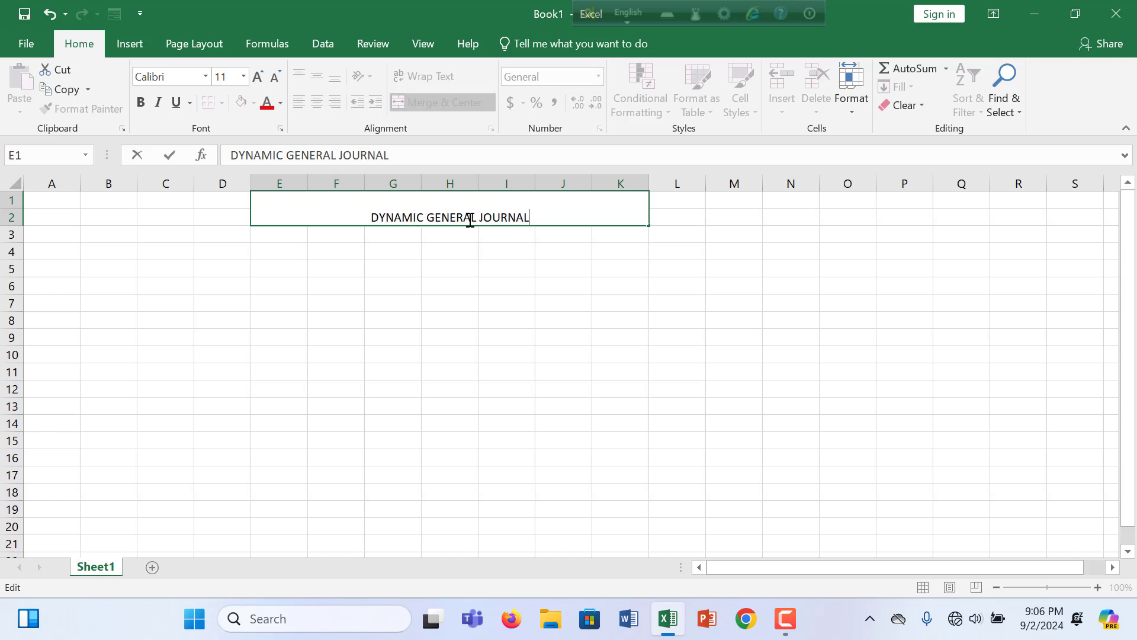
{"action": "left_click", "coordinate": [294, 269]}
Fill the title cell with a light blue theme color.
{"action": "left_click", "coordinate": [293, 220]}
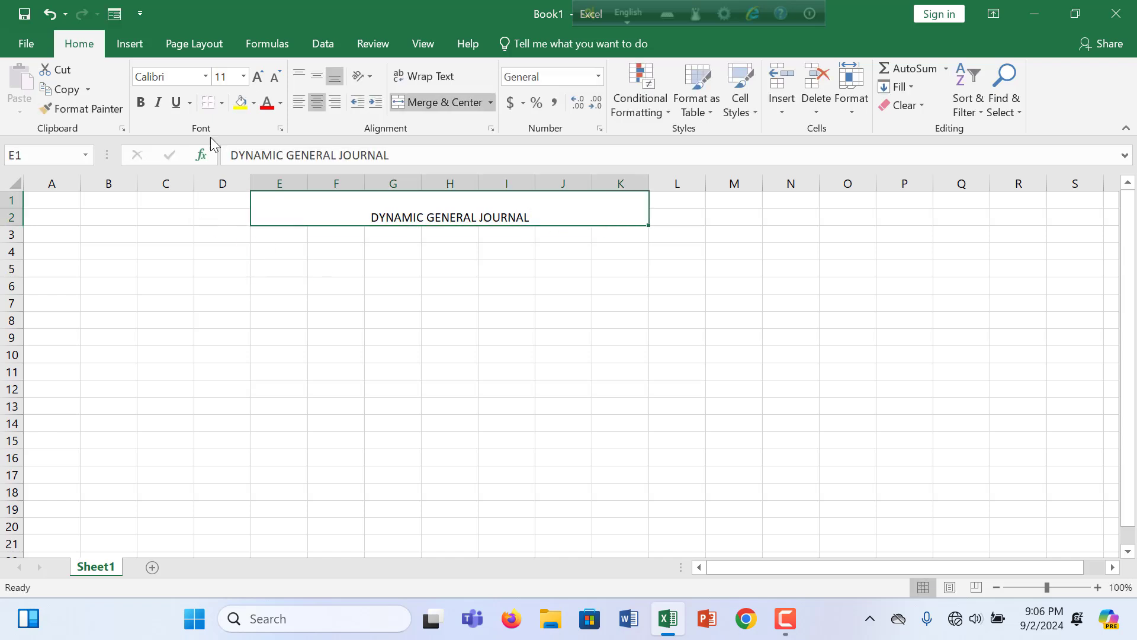
{"action": "left_click", "coordinate": [254, 103]}
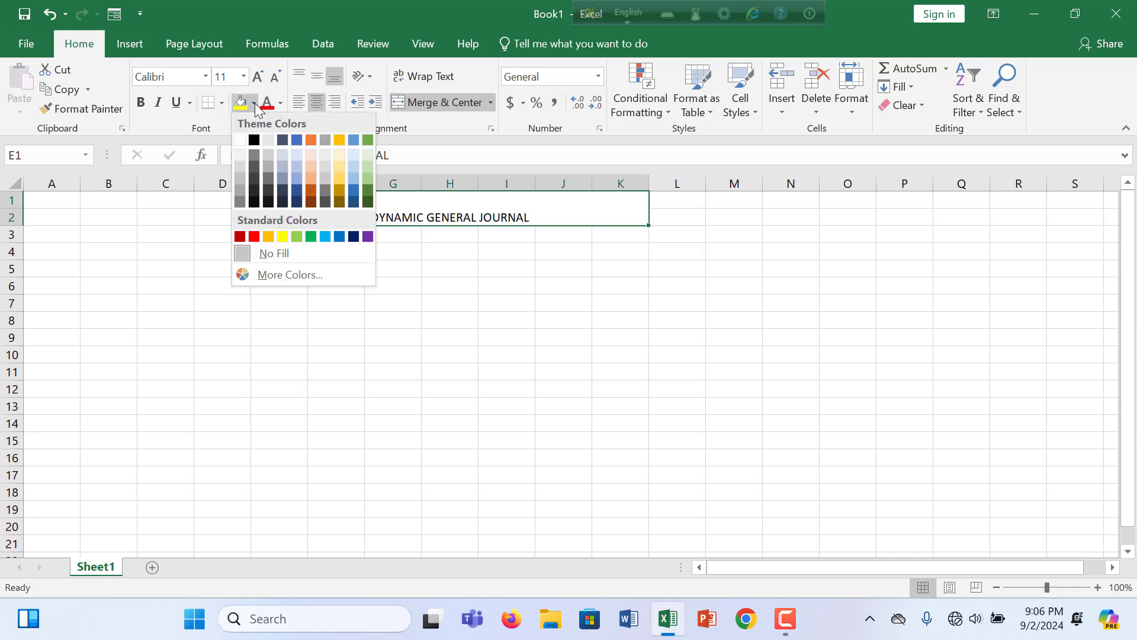
{"action": "left_click", "coordinate": [297, 164]}
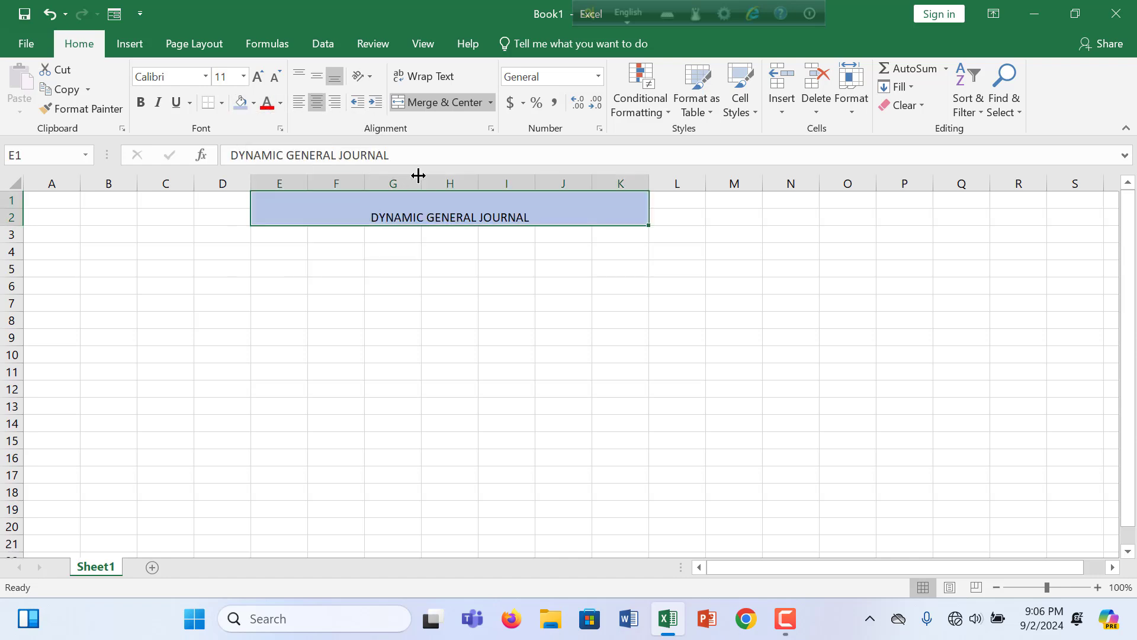
Format the title in bold Algerian and increase its font size by four increments.
{"action": "left_click", "coordinate": [206, 77]}
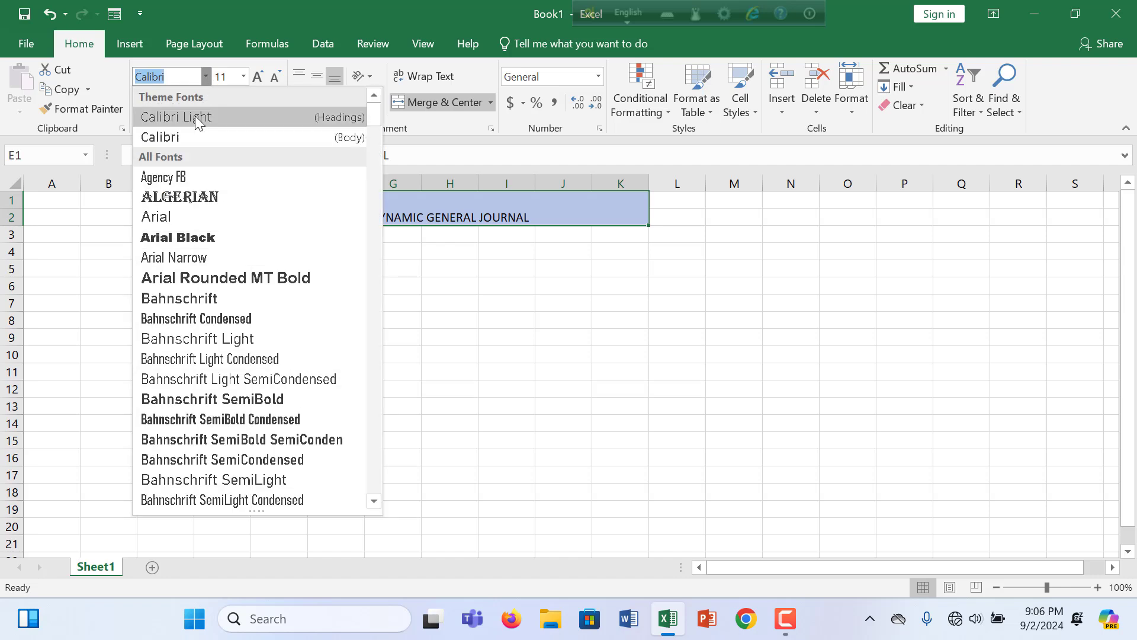
{"action": "left_click", "coordinate": [208, 198]}
{"action": "left_click", "coordinate": [142, 104]}
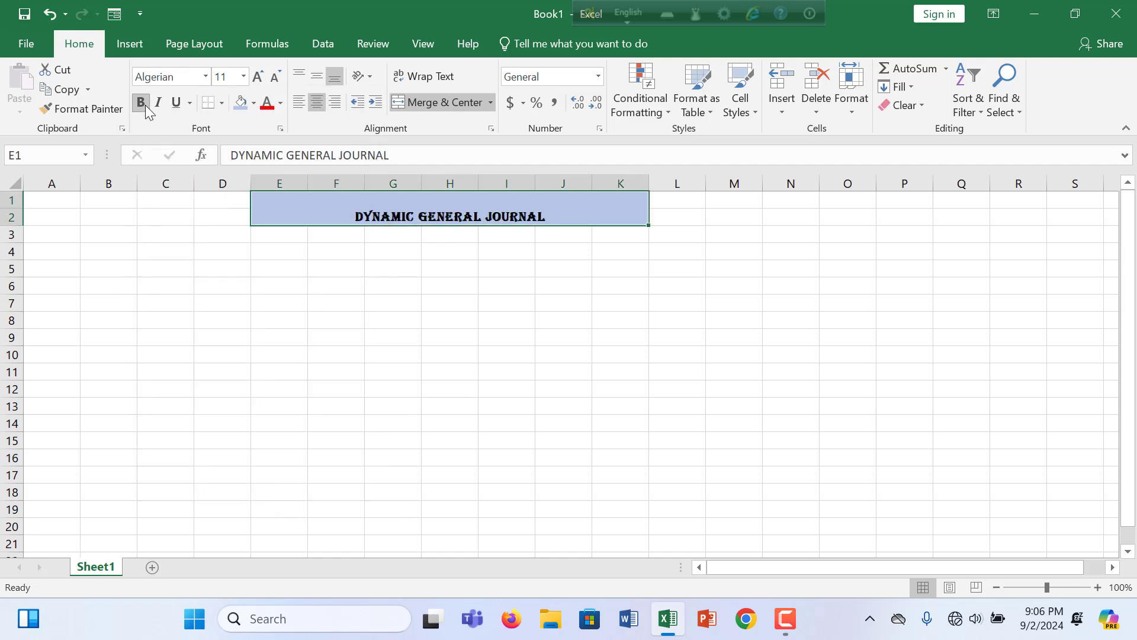
{"action": "left_click", "coordinate": [257, 77]}
{"action": "left_click", "coordinate": [257, 77]}
{"action": "left_click", "coordinate": [257, 77]}
{"action": "left_click", "coordinate": [256, 77]}
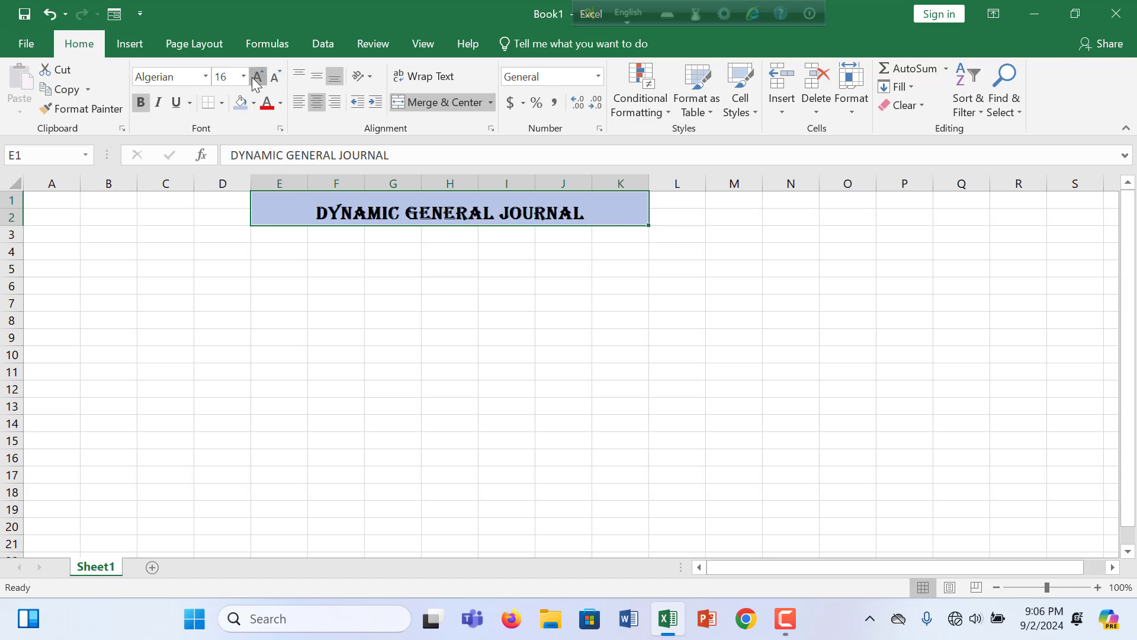
{"action": "left_click", "coordinate": [276, 246]}
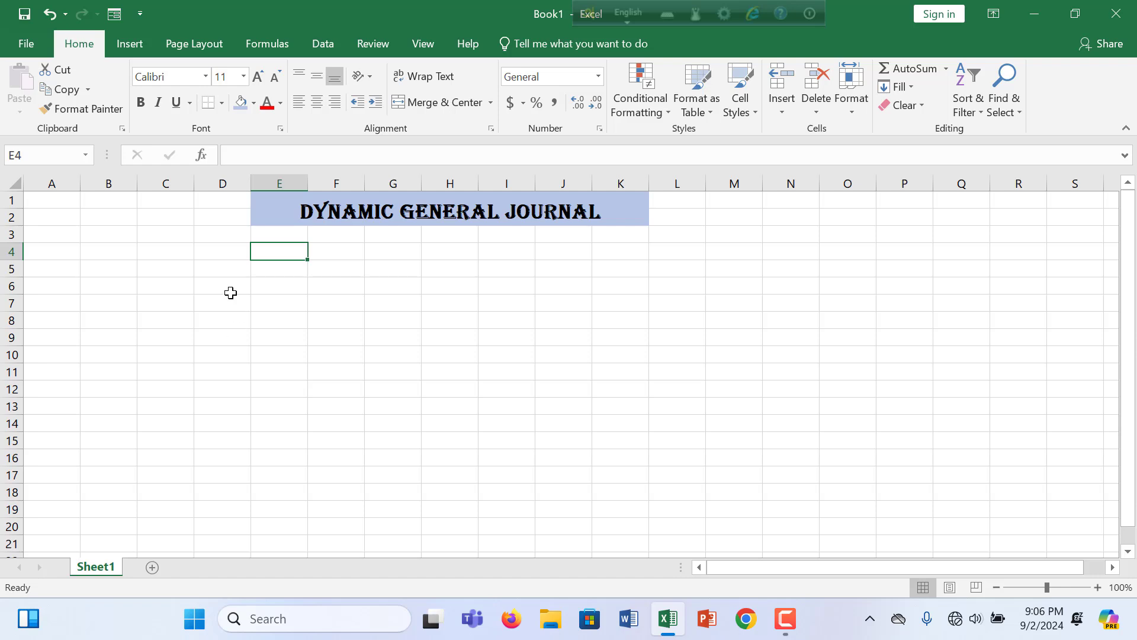
Merge and center cells G3:I3 below the title and enter "Cash On Hand" there.
{"action": "left_click", "coordinate": [377, 237]}
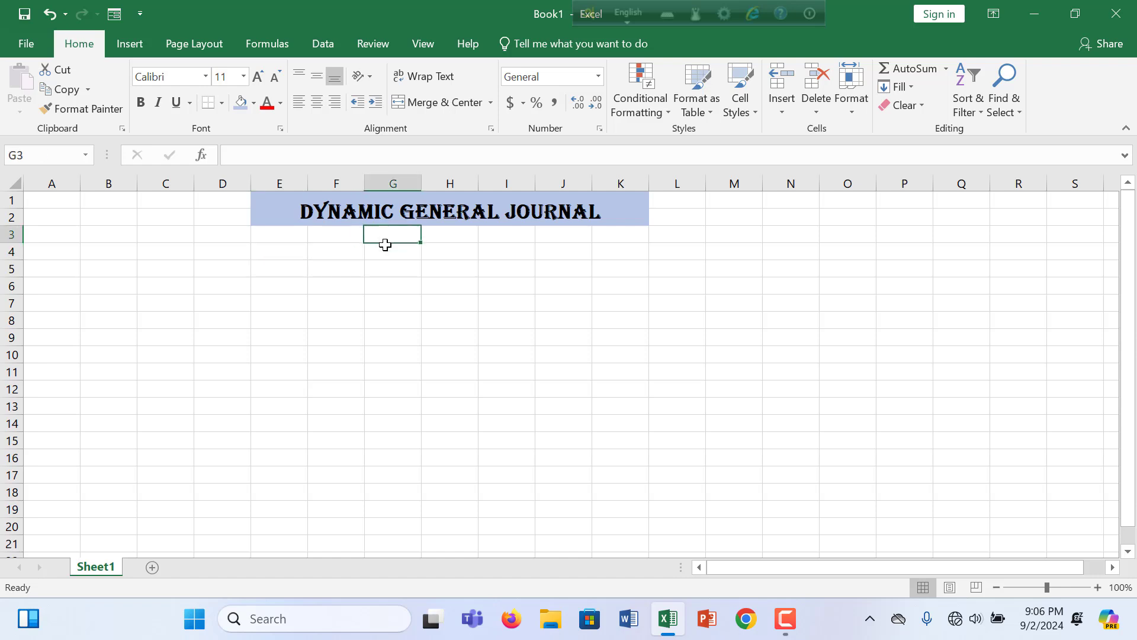
{"action": "left_click_drag", "start_coordinate": [385, 245], "coordinate": [509, 242]}
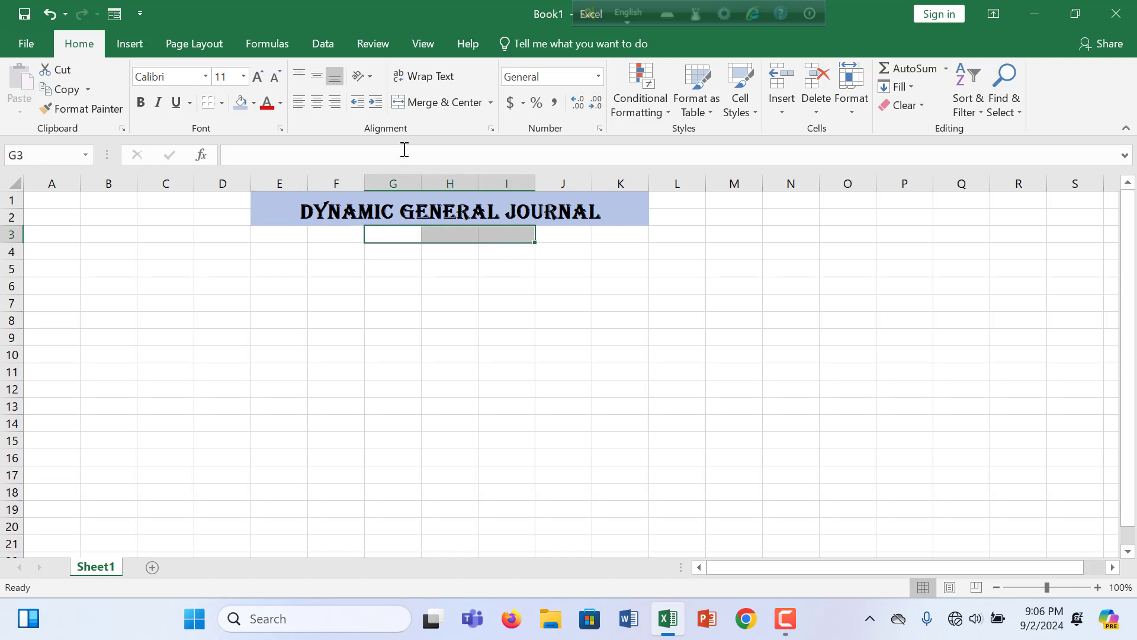
{"action": "left_click", "coordinate": [437, 103]}
{"action": "double_click", "coordinate": [426, 233]}
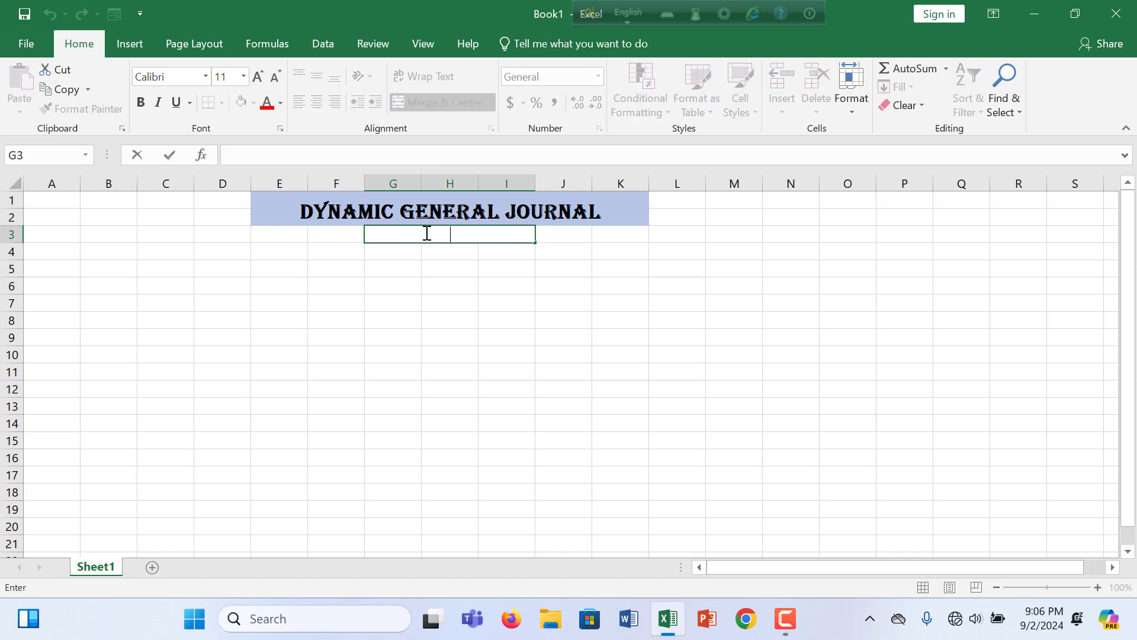
{"action": "type", "text": "Cash On Hand"}
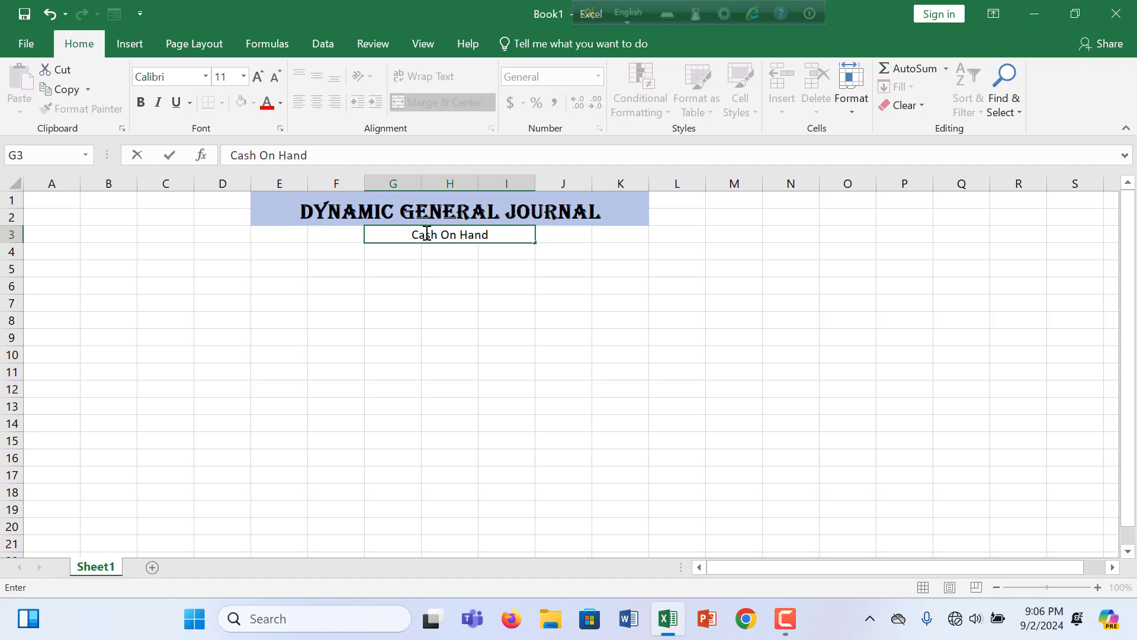
{"action": "left_click", "coordinate": [469, 405]}
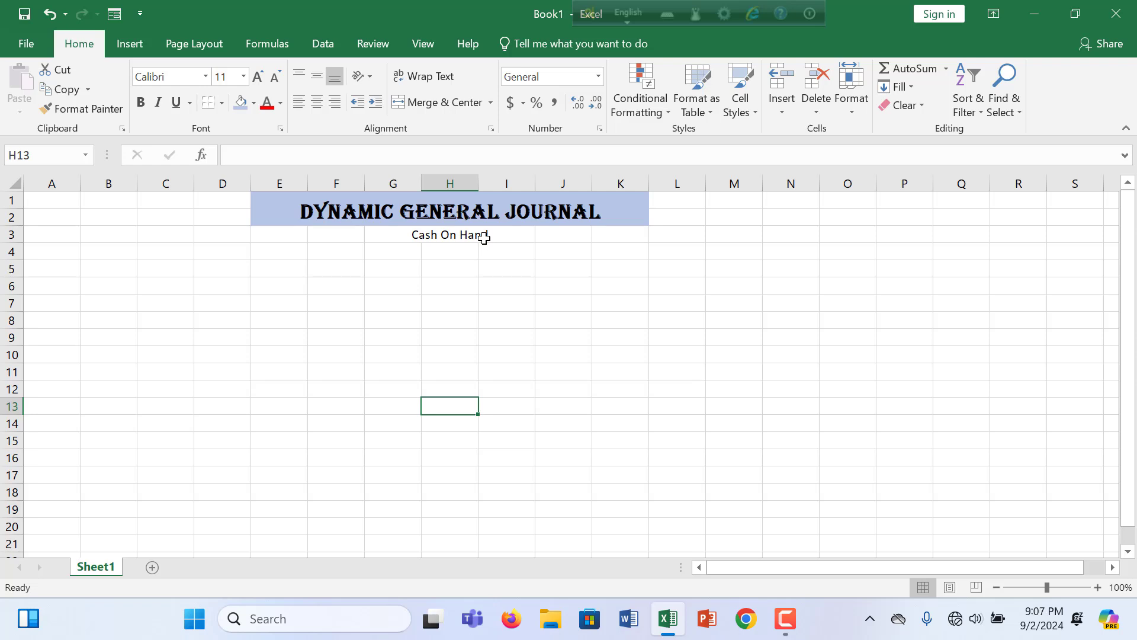
Merge and center cells C2:C3 beside the title.
{"action": "left_click", "coordinate": [144, 239]}
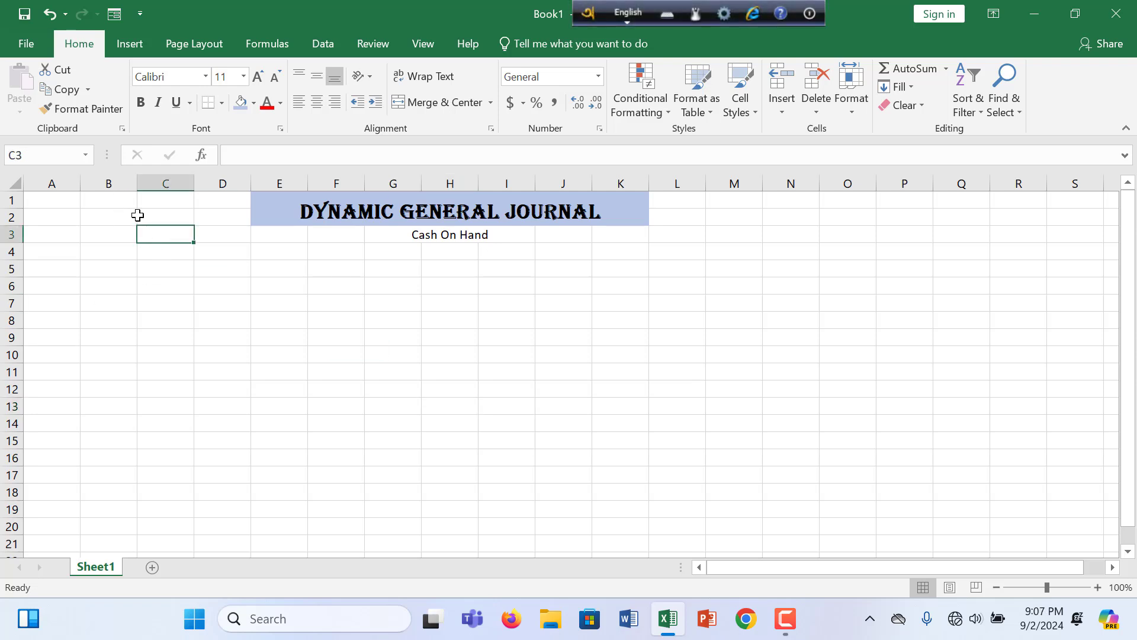
{"action": "left_click_drag", "start_coordinate": [138, 215], "coordinate": [182, 232]}
{"action": "left_click", "coordinate": [470, 105]}
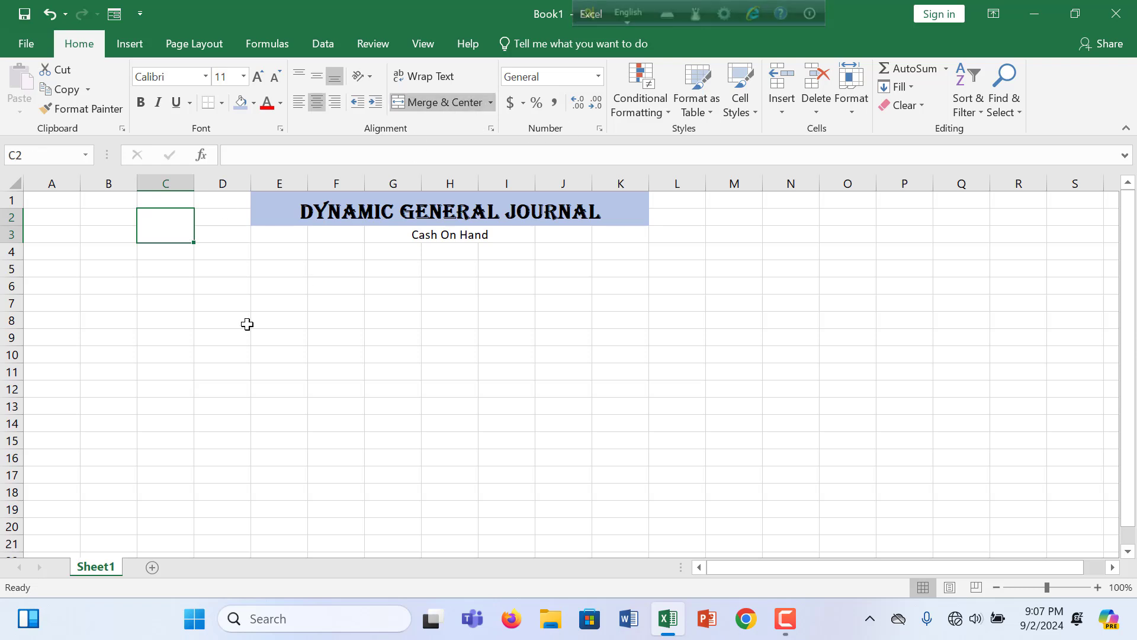
{"action": "double_click", "coordinate": [159, 235]}
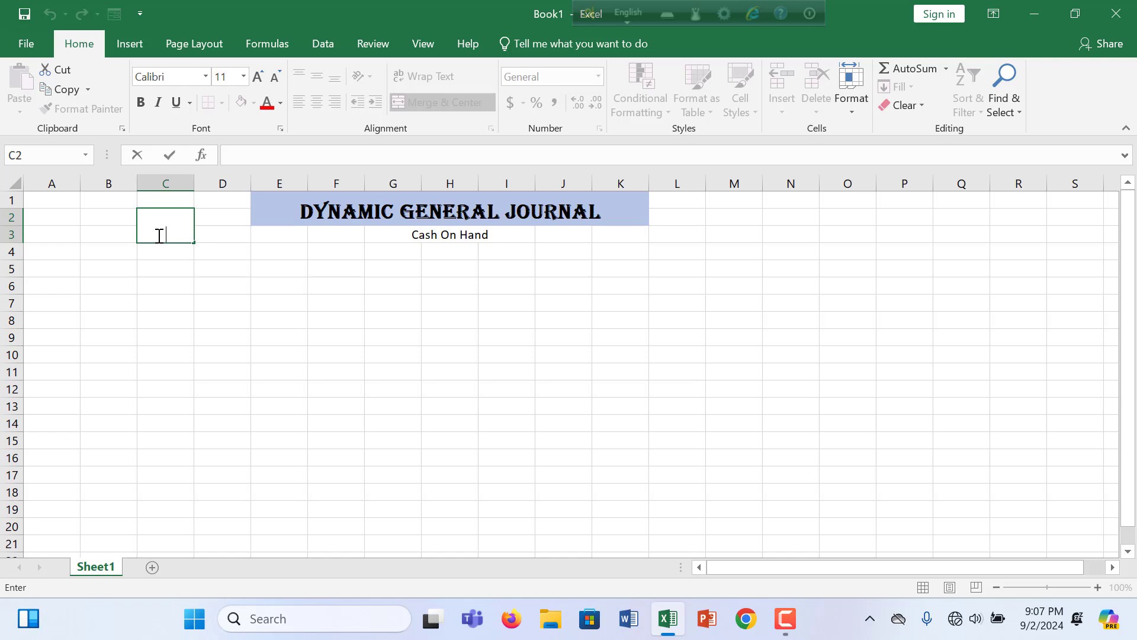
{"action": "type", "text": "Refresh"}
{"action": "left_click", "coordinate": [148, 236]}
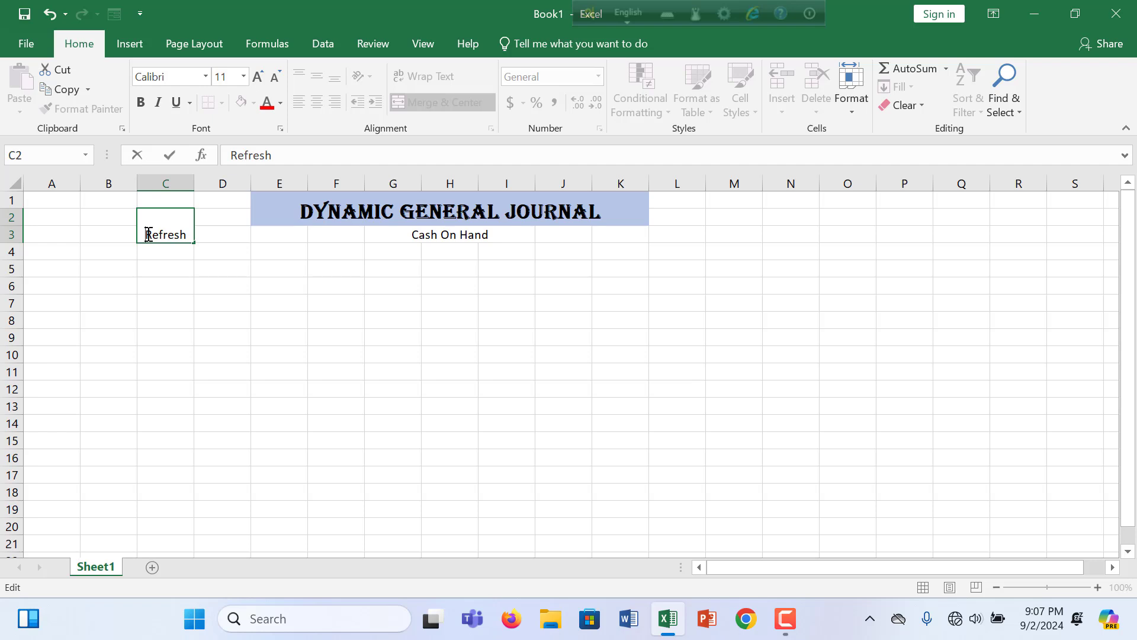
{"action": "double_click", "coordinate": [191, 236]}
{"action": "key", "text": "BackSpace"}
{"action": "left_click", "coordinate": [183, 285]}
Enter the label "Refresh" in the merged cell C2:C3.
{"action": "left_click", "coordinate": [179, 229]}
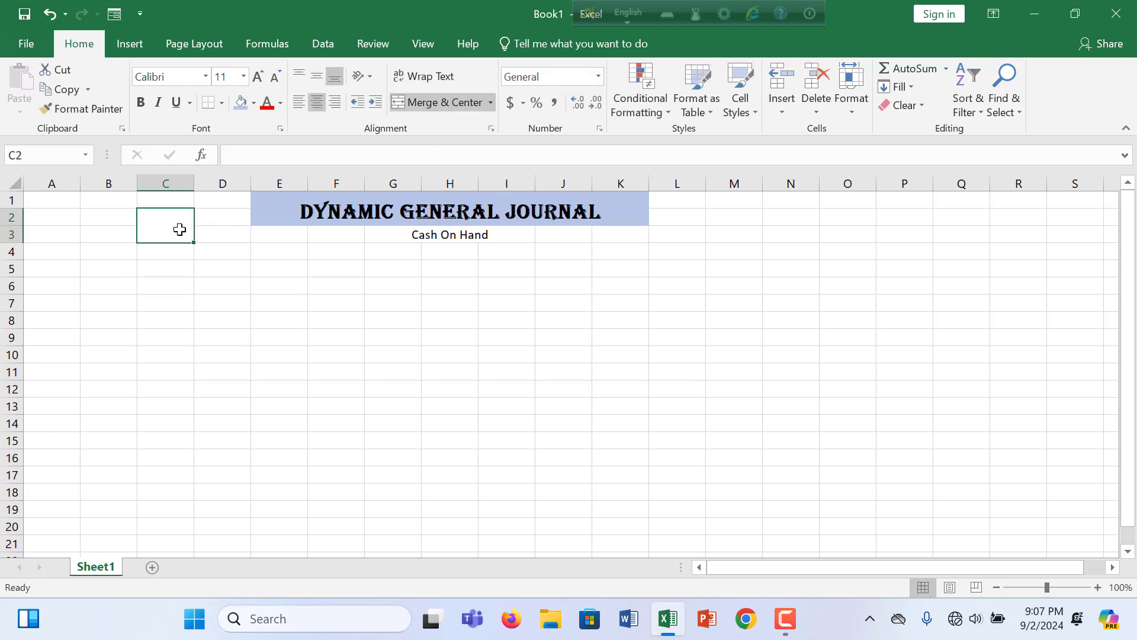
{"action": "type", "text": "Refe"}
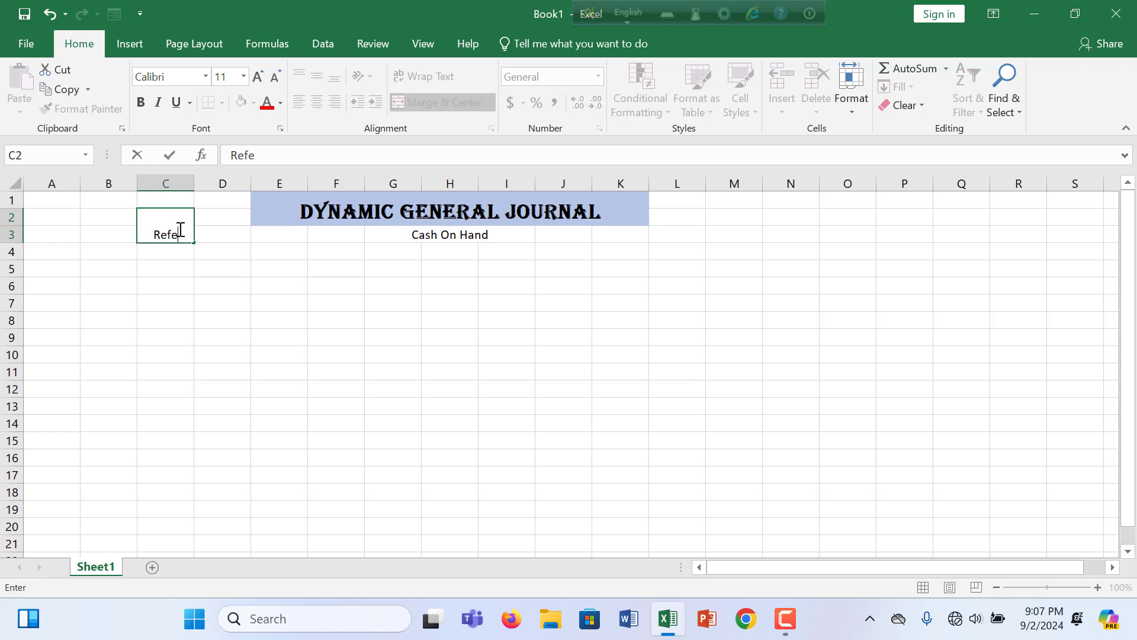
{"action": "key", "text": "BackSpace"}
{"action": "type", "text": "resh"}
{"action": "left_click", "coordinate": [307, 313]}
Fill the Refresh cell with a light blue-gray theme color.
{"action": "left_click", "coordinate": [172, 233]}
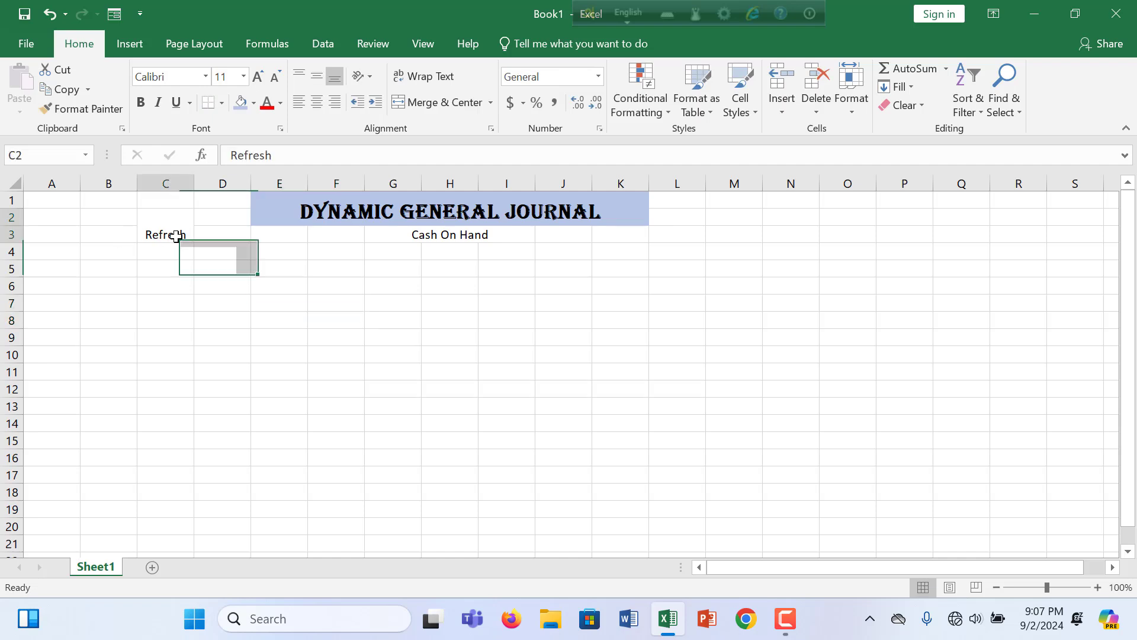
{"action": "left_click", "coordinate": [253, 103]}
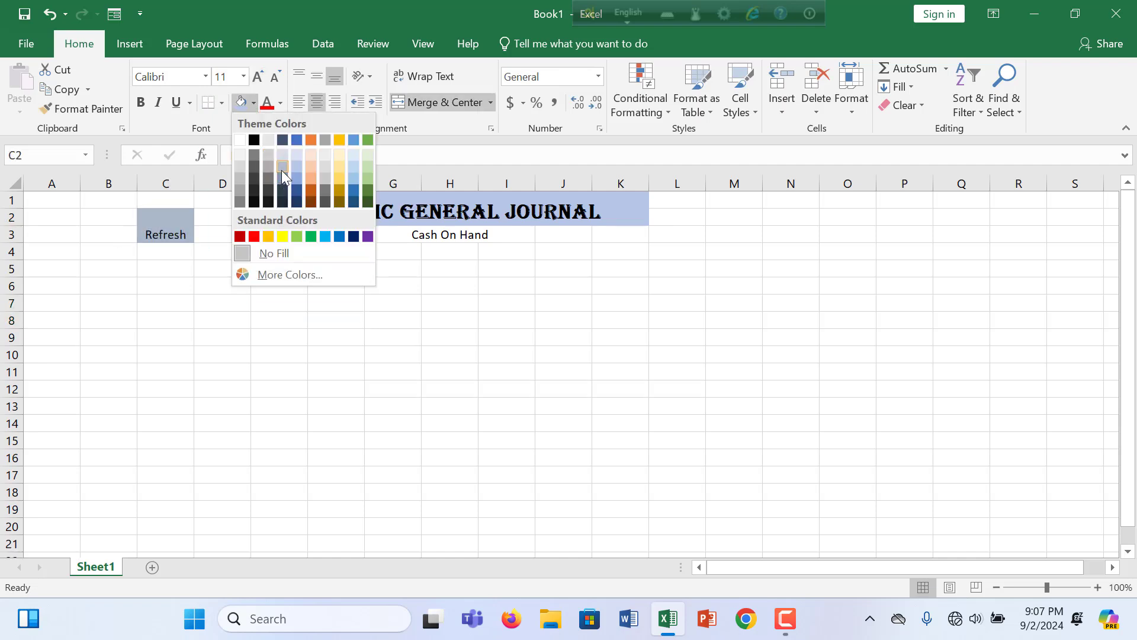
{"action": "left_click", "coordinate": [282, 169]}
Fill the merged Cash On Hand cell G3:I3 below the title with a light gold theme color.
{"action": "left_click", "coordinate": [403, 232]}
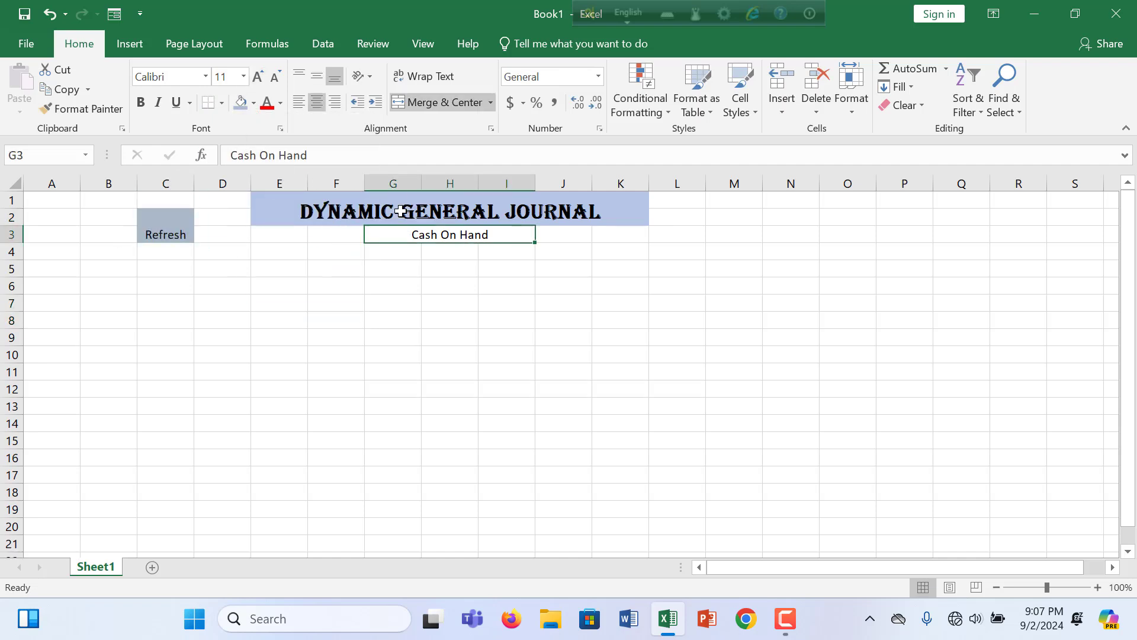
{"action": "left_click", "coordinate": [253, 103]}
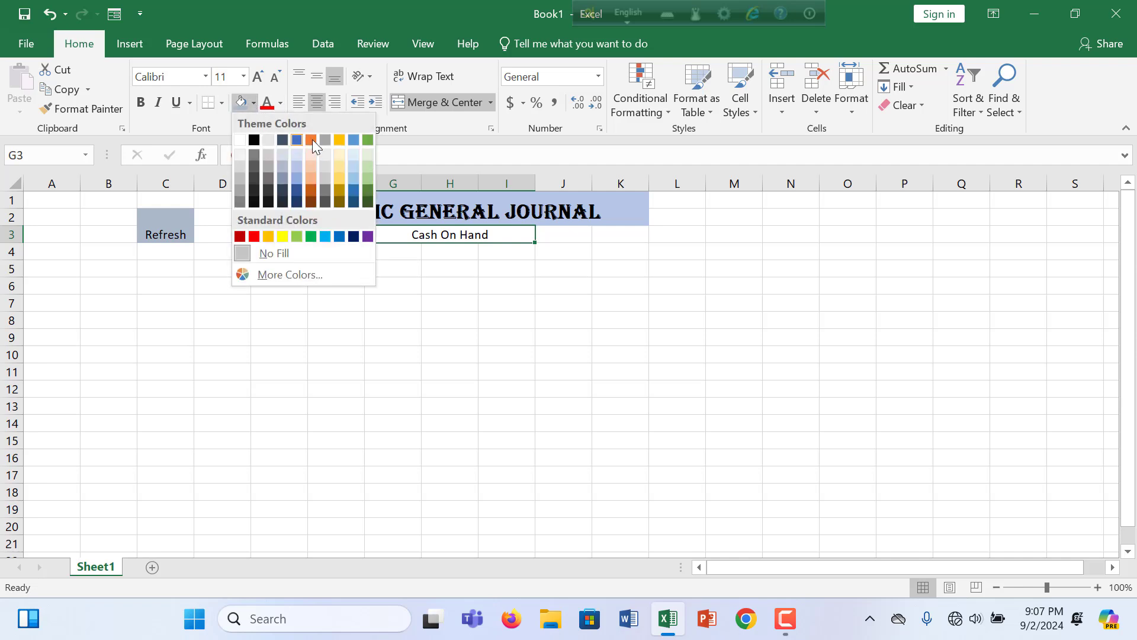
{"action": "left_click", "coordinate": [344, 166]}
{"action": "left_click", "coordinate": [336, 268]}
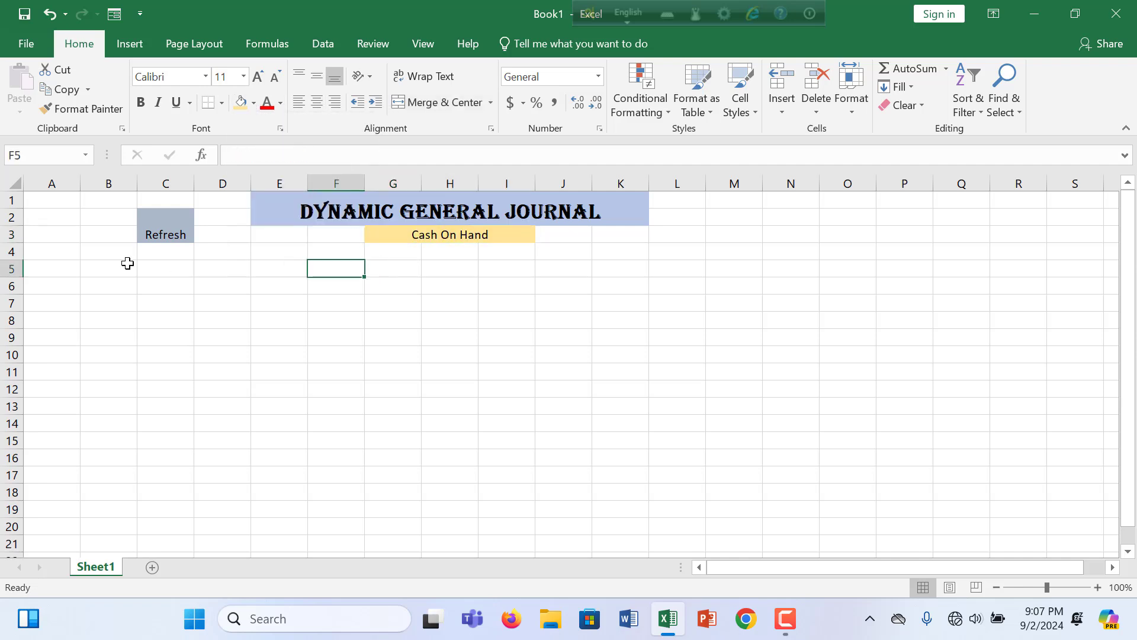
Merge and center cells D4:E4 and enter the label "Disply Account:" there.
{"action": "left_click", "coordinate": [222, 233]}
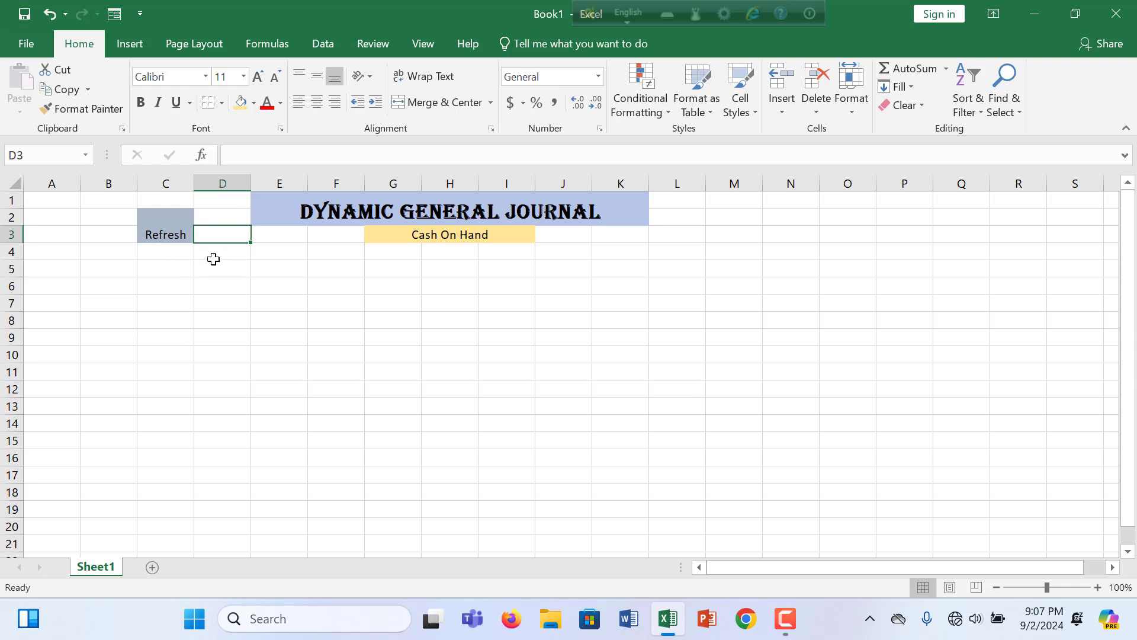
{"action": "left_click_drag", "start_coordinate": [205, 254], "coordinate": [300, 256]}
{"action": "left_click", "coordinate": [436, 103]}
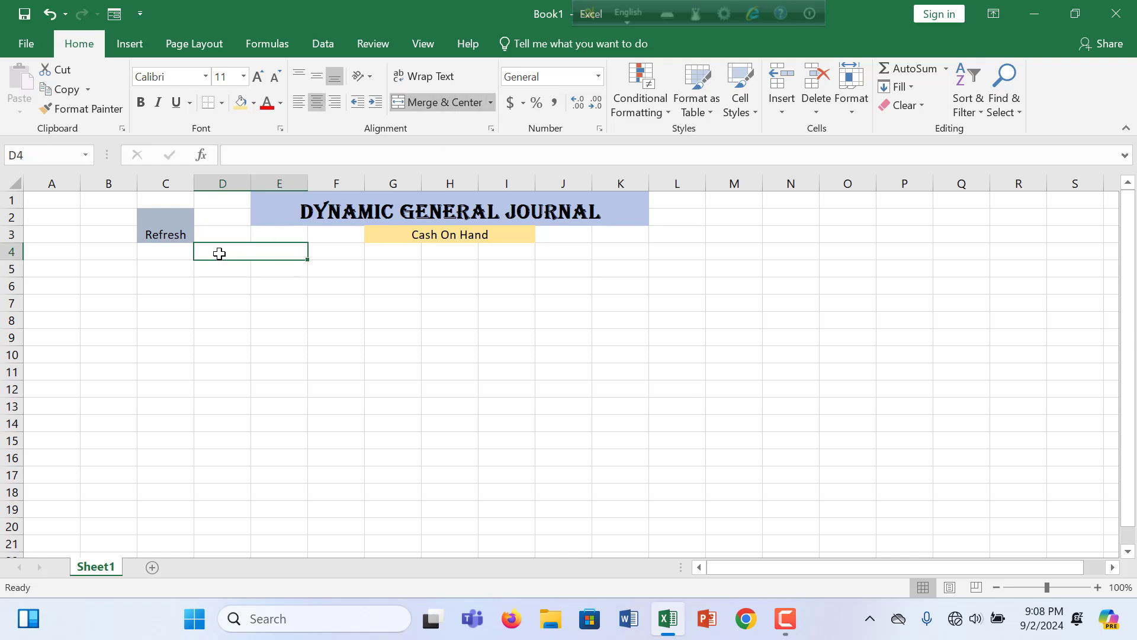
{"action": "double_click", "coordinate": [238, 251]}
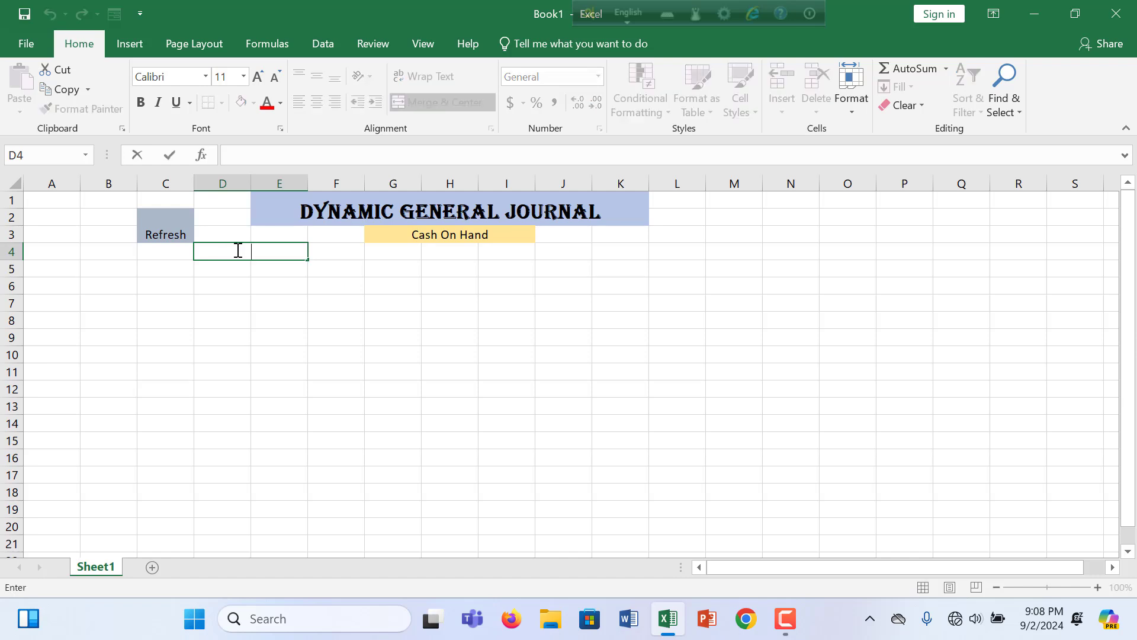
{"action": "type", "text": "Disply Accou"}
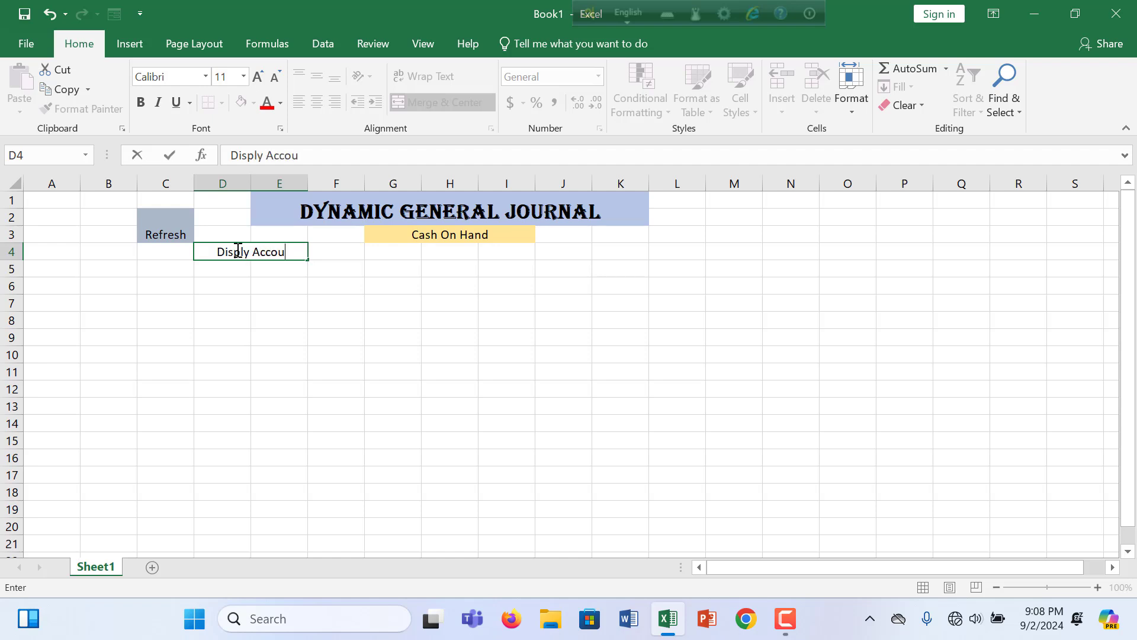
{"action": "type", "text": "nt:"}
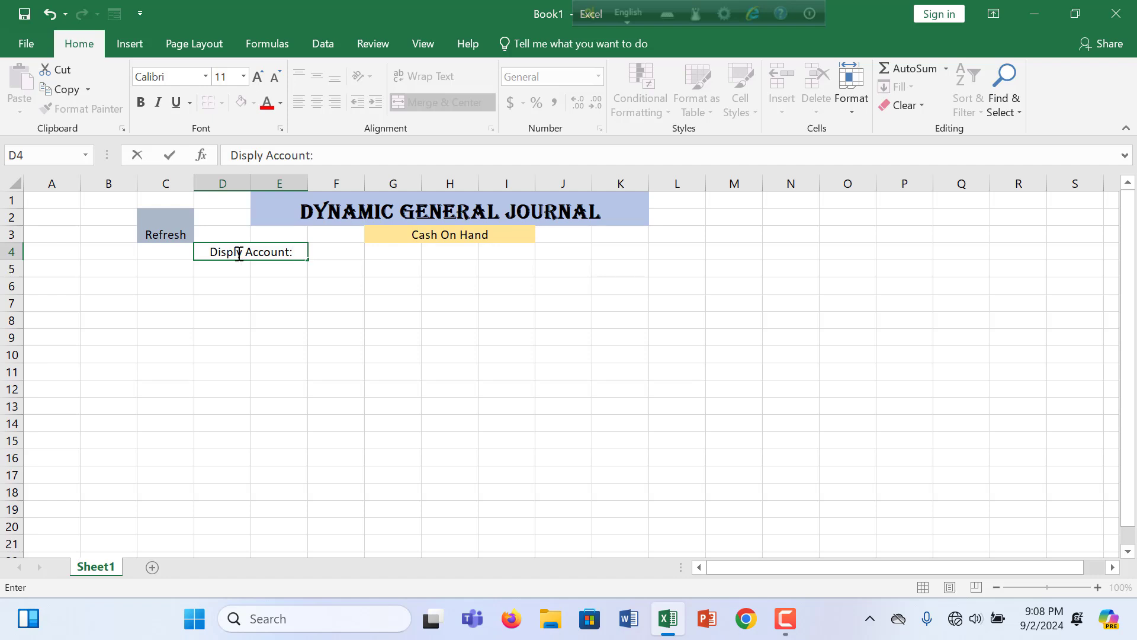
{"action": "left_click", "coordinate": [218, 272]}
Merge and center cells D5:E5 and enter the label "Cash On Hand:" there.
{"action": "left_click_drag", "start_coordinate": [298, 269], "coordinate": [235, 276]}
{"action": "left_click", "coordinate": [446, 99]}
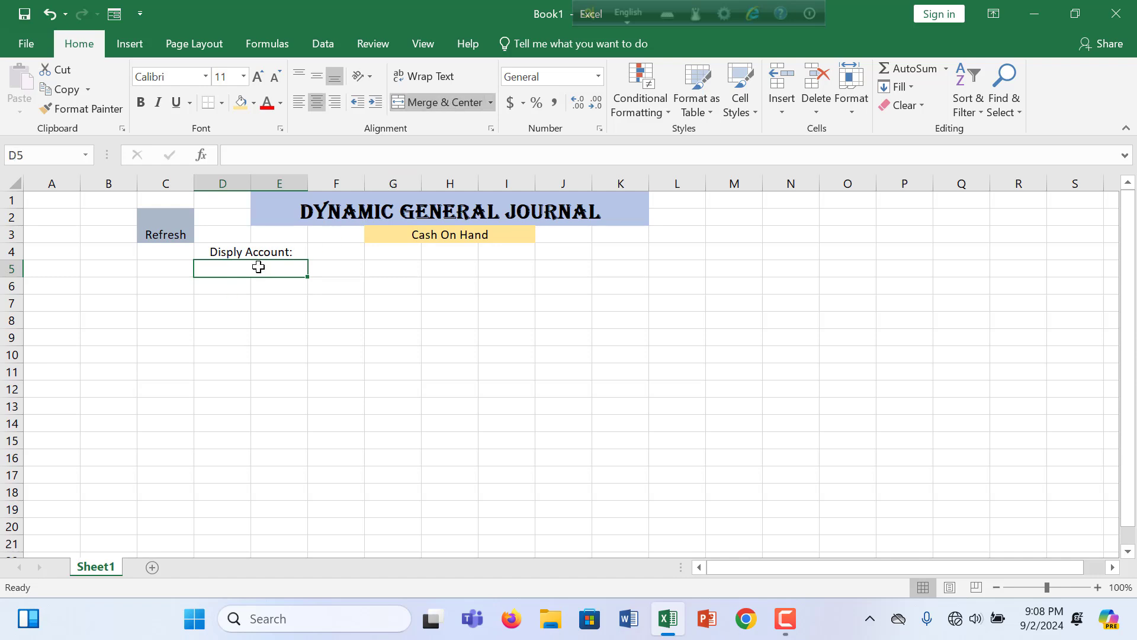
{"action": "left_click_drag", "start_coordinate": [258, 267], "coordinate": [42, 288]}
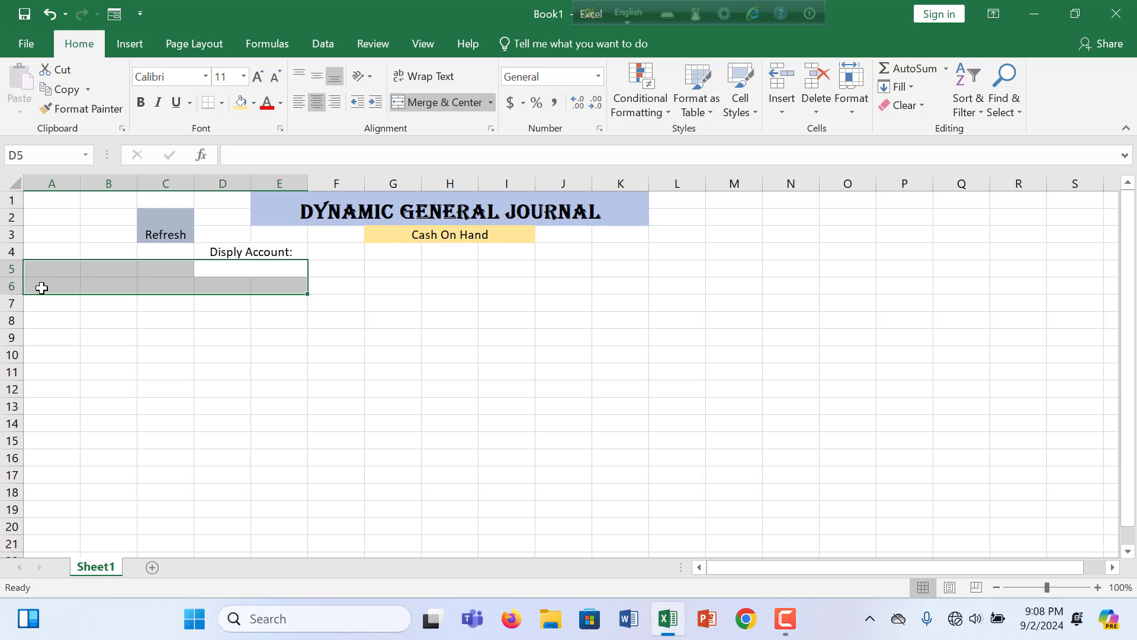
{"action": "left_click", "coordinate": [444, 367]}
{"action": "left_click", "coordinate": [231, 267]}
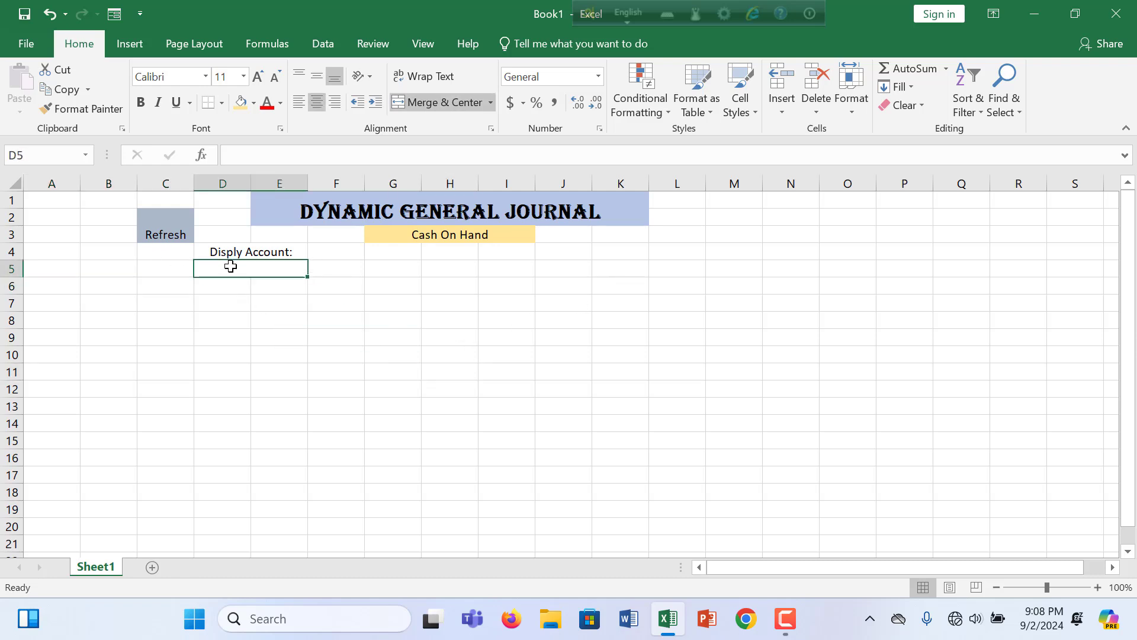
{"action": "type", "text": "Cas"}
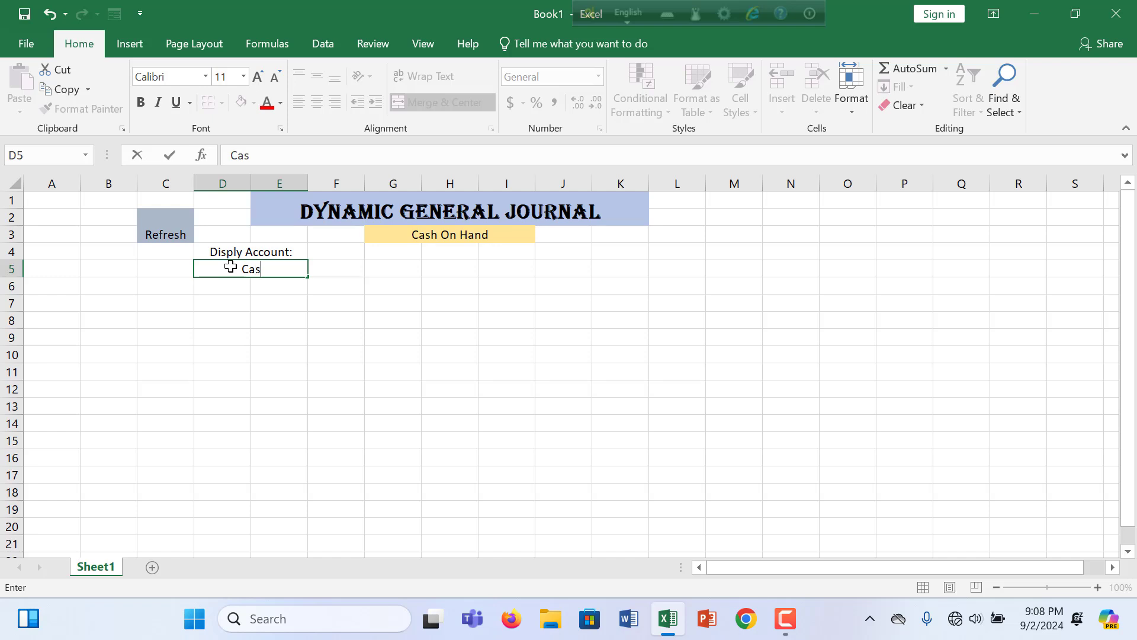
{"action": "type", "text": "h On Hand"}
{"action": "left_click", "coordinate": [325, 335]}
{"action": "left_click", "coordinate": [297, 271]}
{"action": "double_click", "coordinate": [297, 271]}
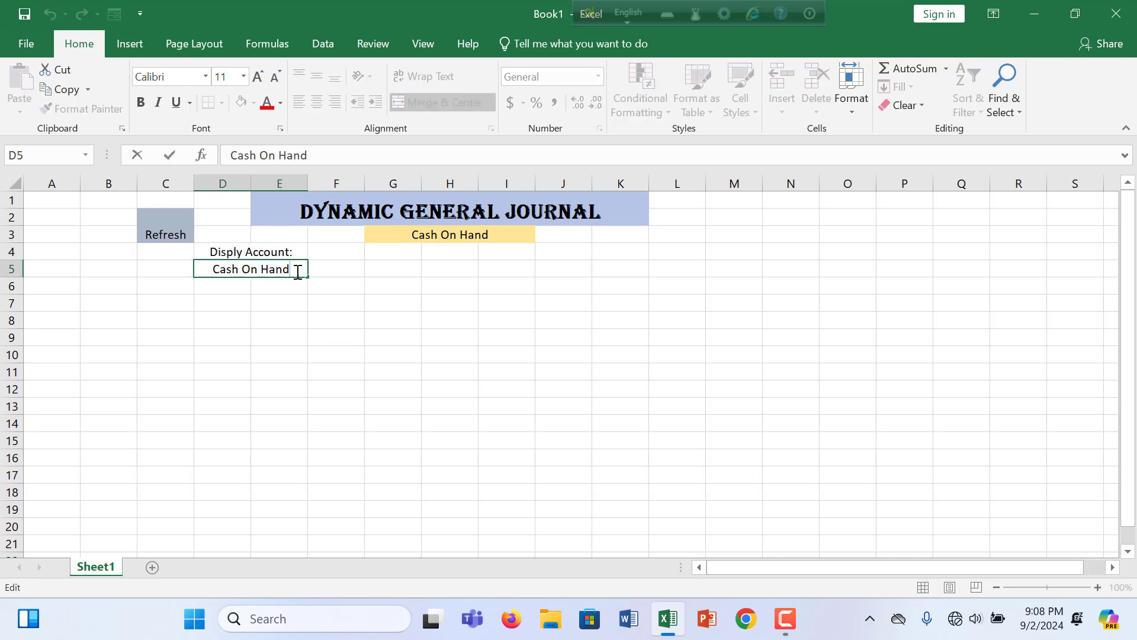
{"action": "type", "text": ":"}
{"action": "left_click", "coordinate": [384, 371]}
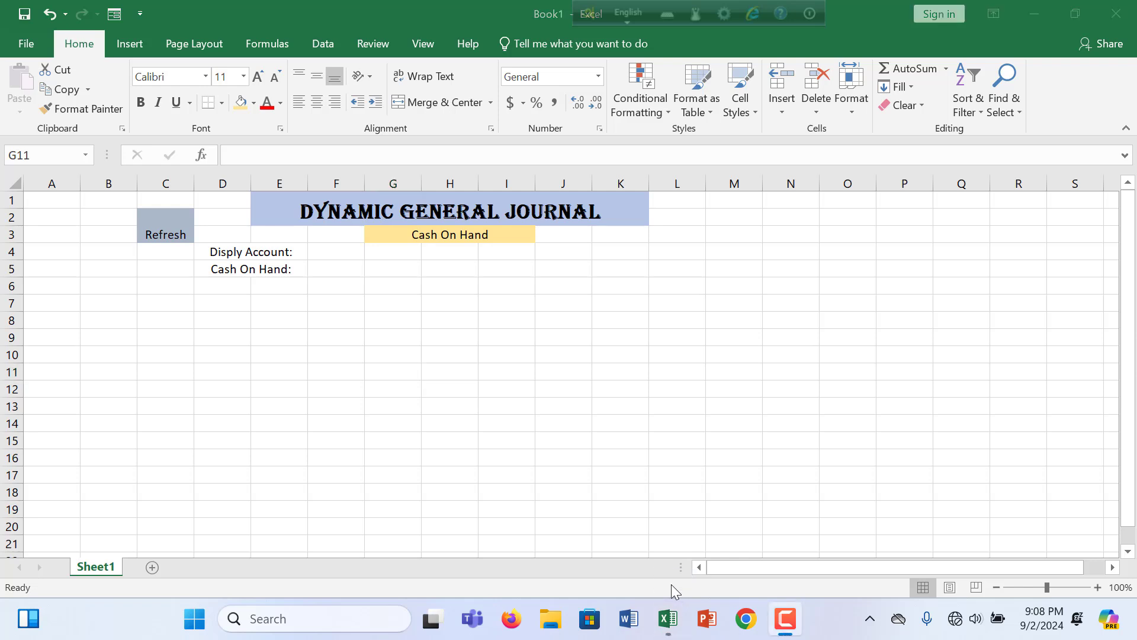
Set the font of the "Cash On Hand:" label in D5 to Bahnschrift.
{"action": "left_click", "coordinate": [237, 264]}
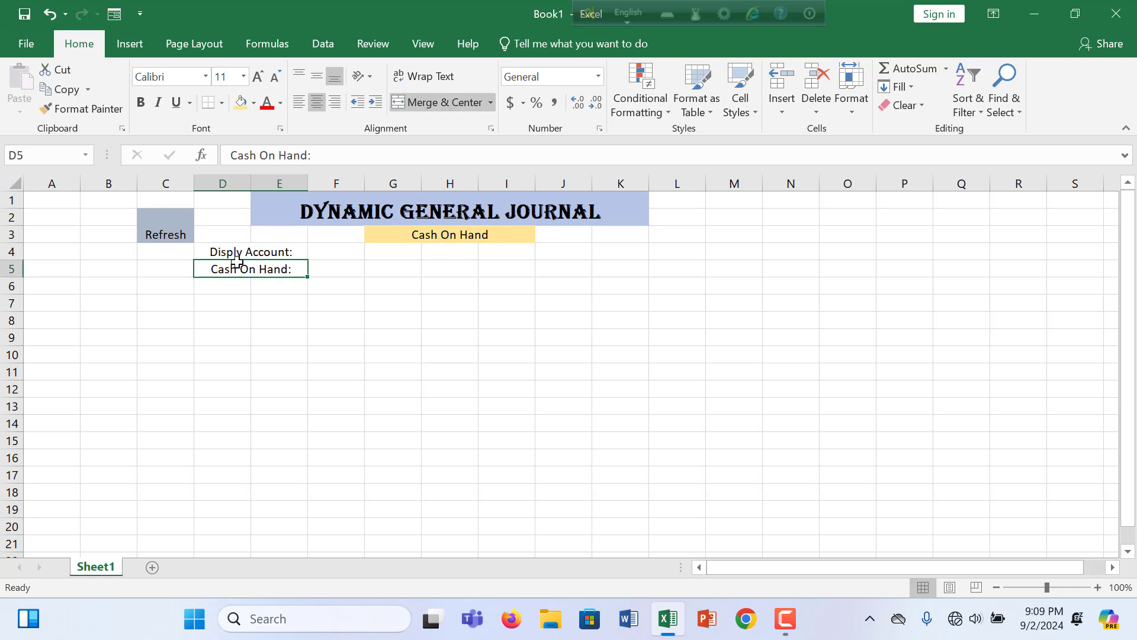
{"action": "left_click", "coordinate": [206, 77]}
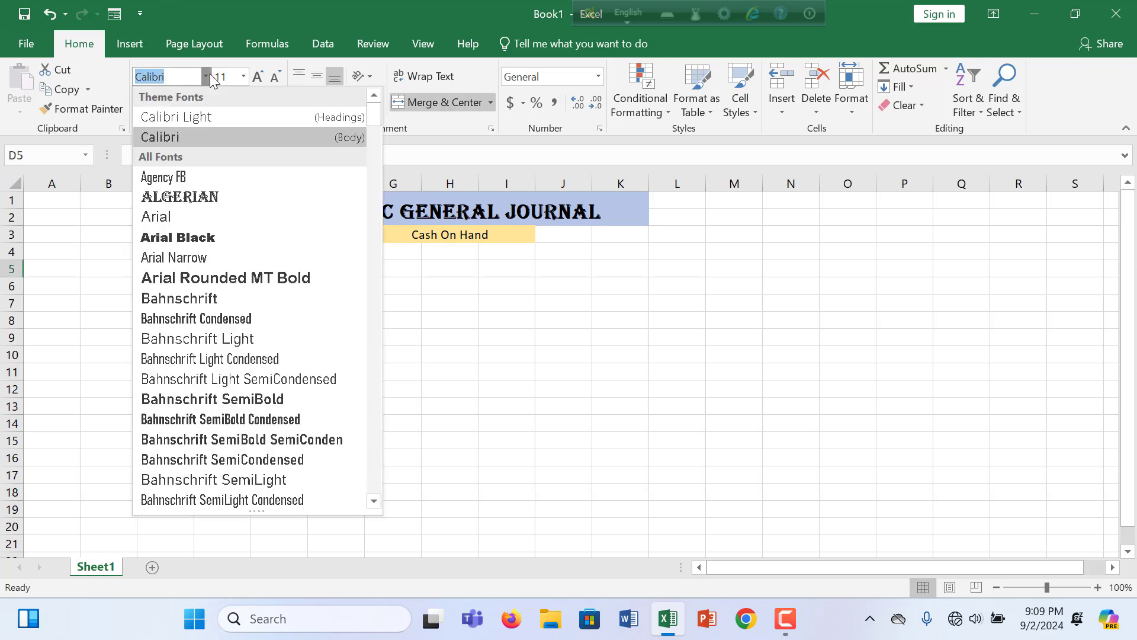
{"action": "left_click", "coordinate": [254, 299]}
Try the Arial Narrow font on the "Disply Account:" label in D4.
{"action": "left_click", "coordinate": [284, 254]}
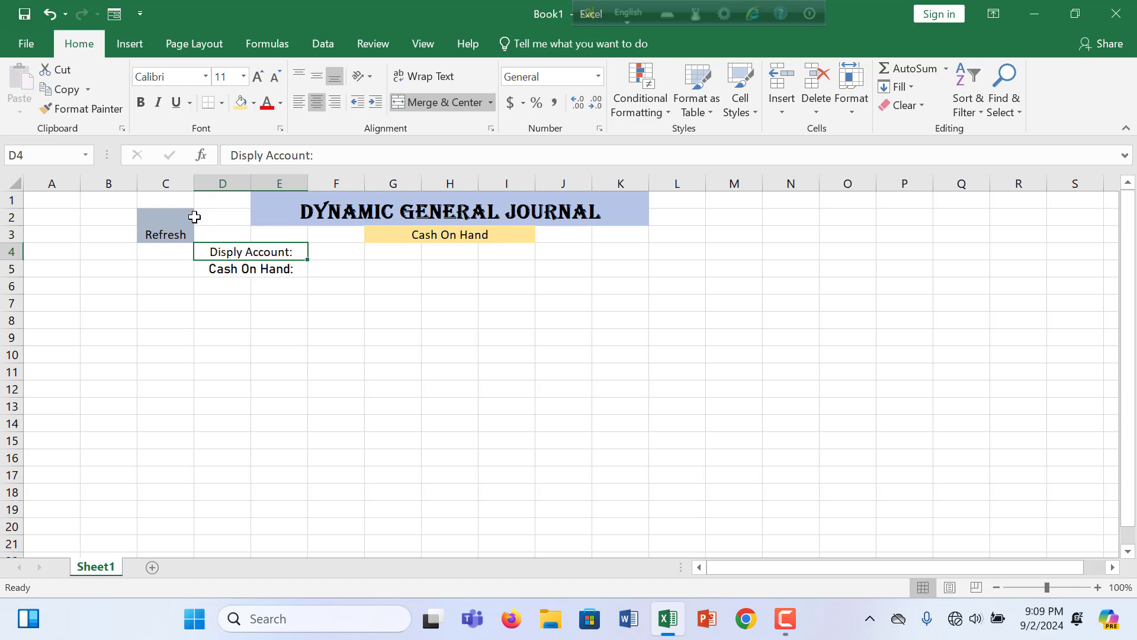
{"action": "left_click", "coordinate": [206, 78]}
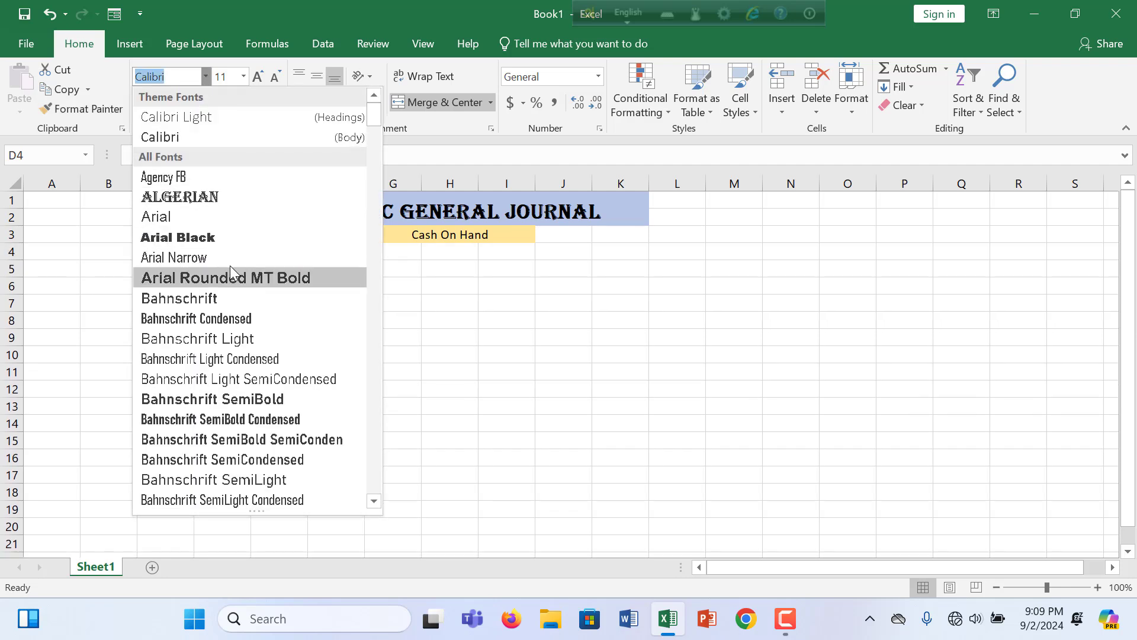
{"action": "left_click", "coordinate": [229, 259]}
{"action": "left_click", "coordinate": [292, 268]}
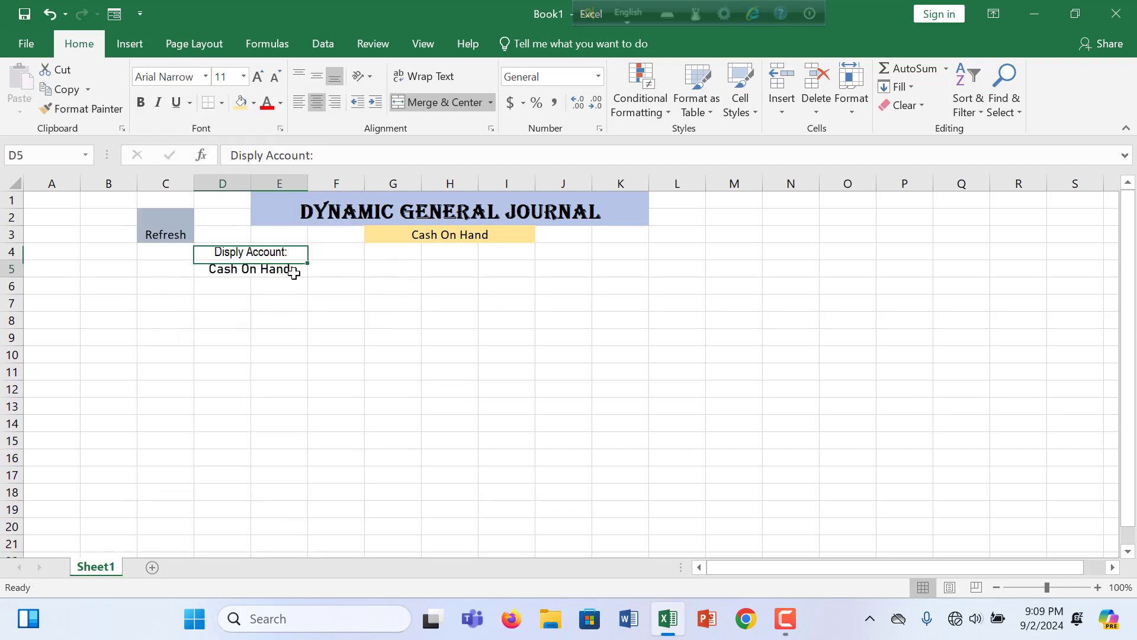
Set the font of the "Disply Account:" label in D4 to Bahnschrift.
{"action": "left_click", "coordinate": [289, 250]}
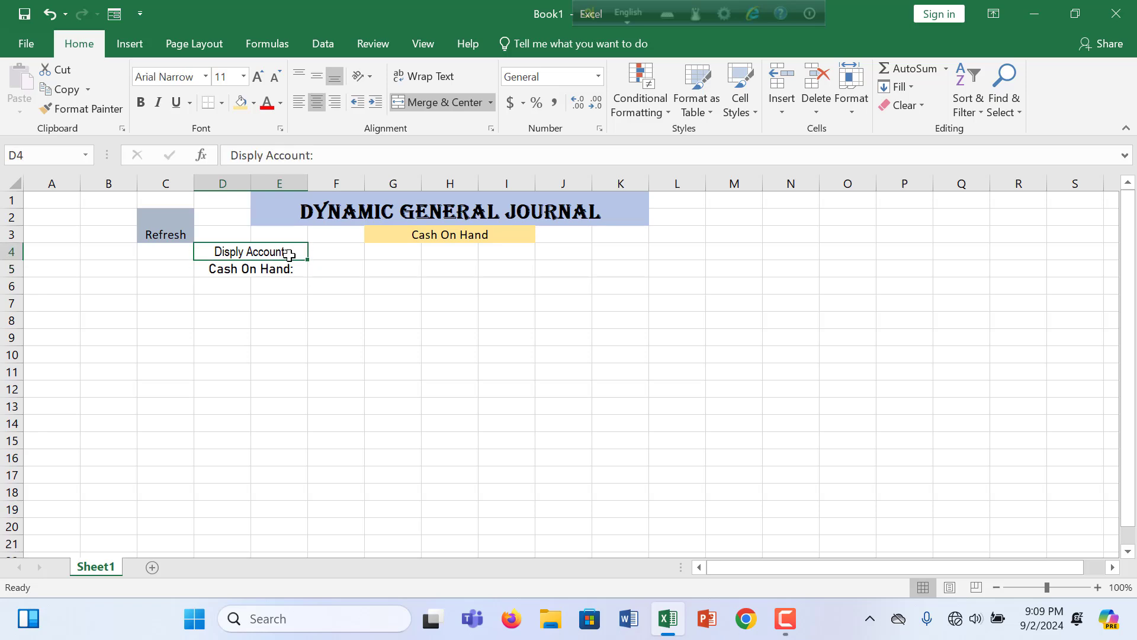
{"action": "left_click", "coordinate": [206, 78]}
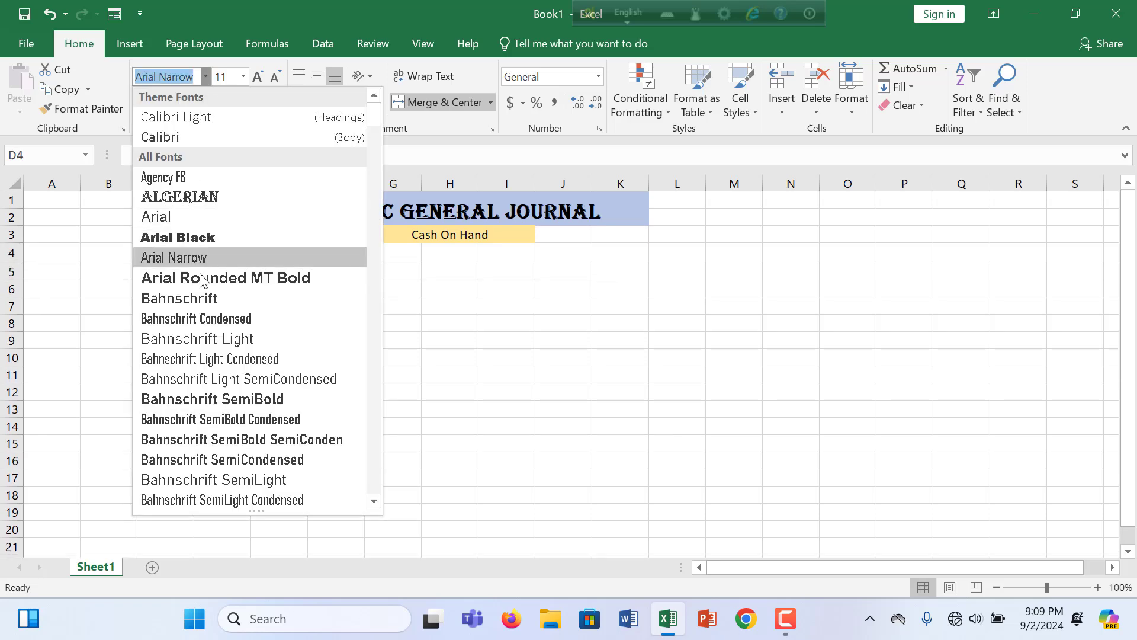
{"action": "left_click", "coordinate": [201, 298]}
{"action": "left_click", "coordinate": [359, 274]}
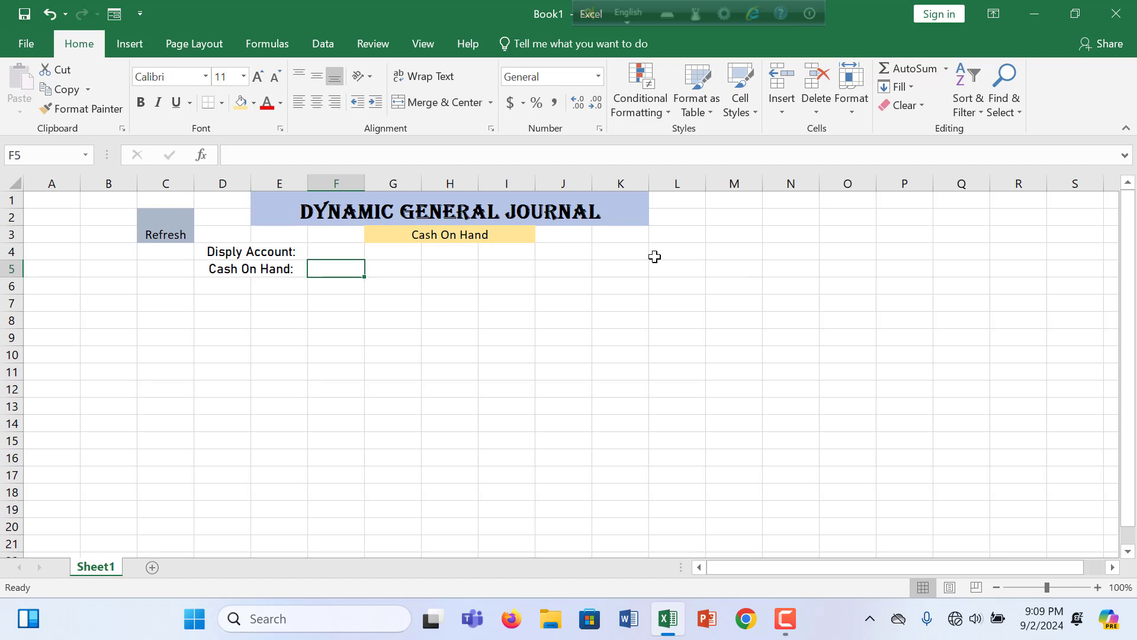
Fill the "Disply Account:" cell D4 with the orange theme color.
{"action": "left_click", "coordinate": [234, 251]}
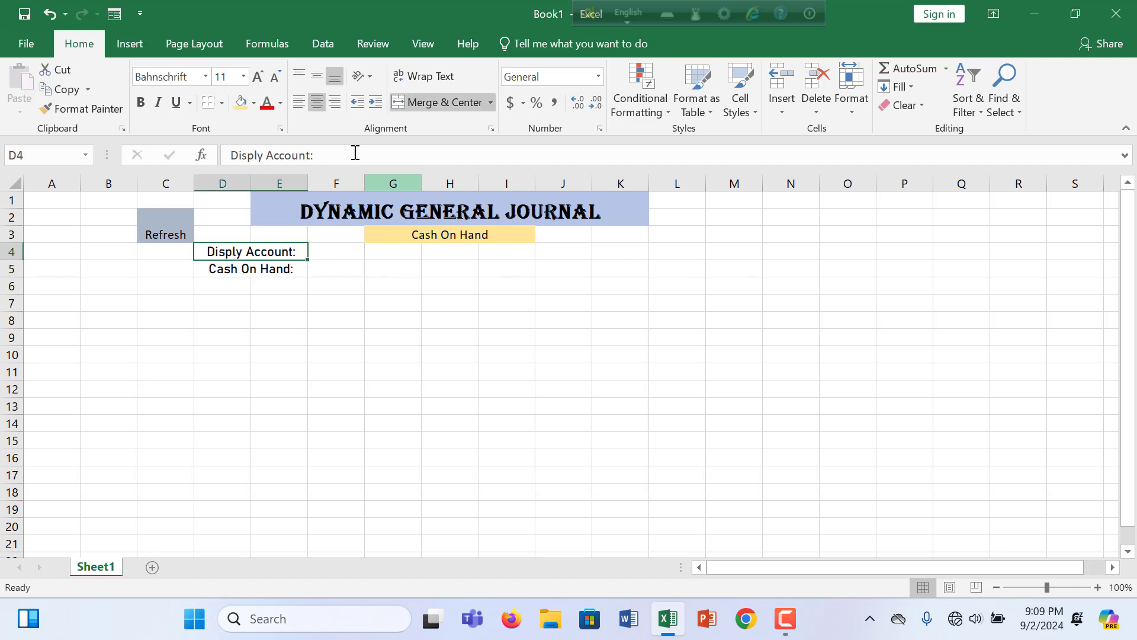
{"action": "left_click", "coordinate": [254, 103]}
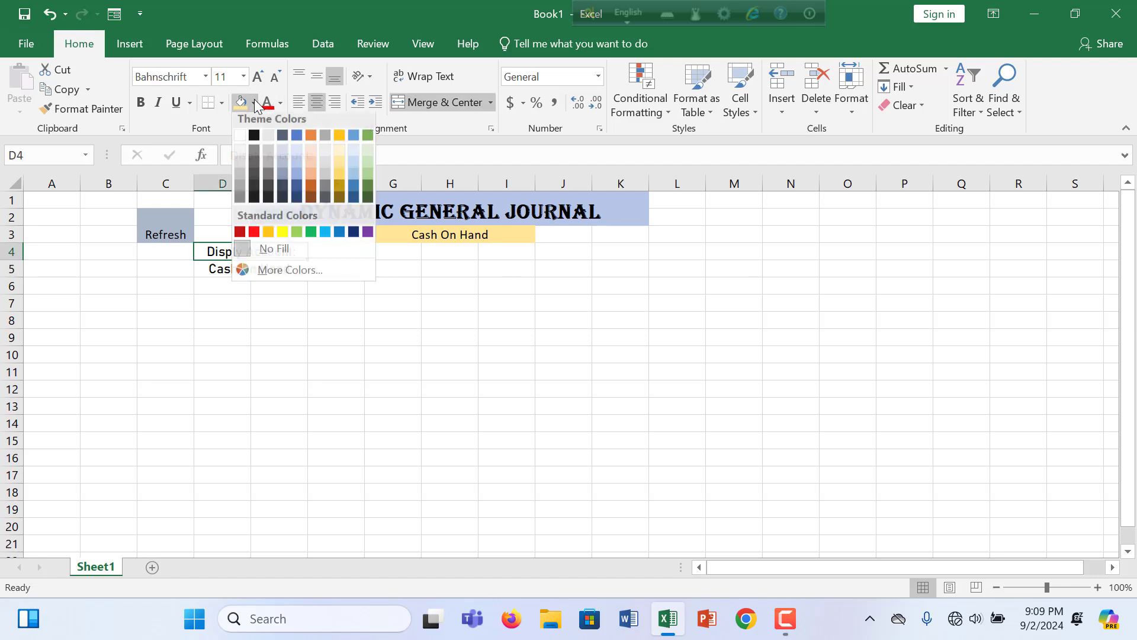
{"action": "left_click", "coordinate": [281, 202]}
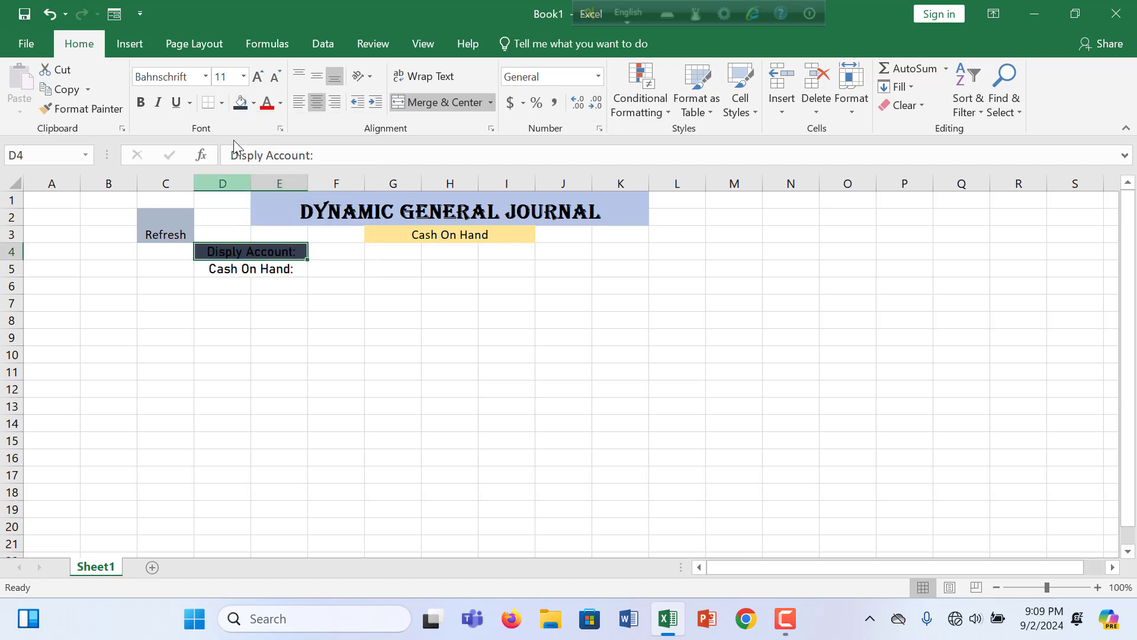
{"action": "left_click", "coordinate": [254, 103]}
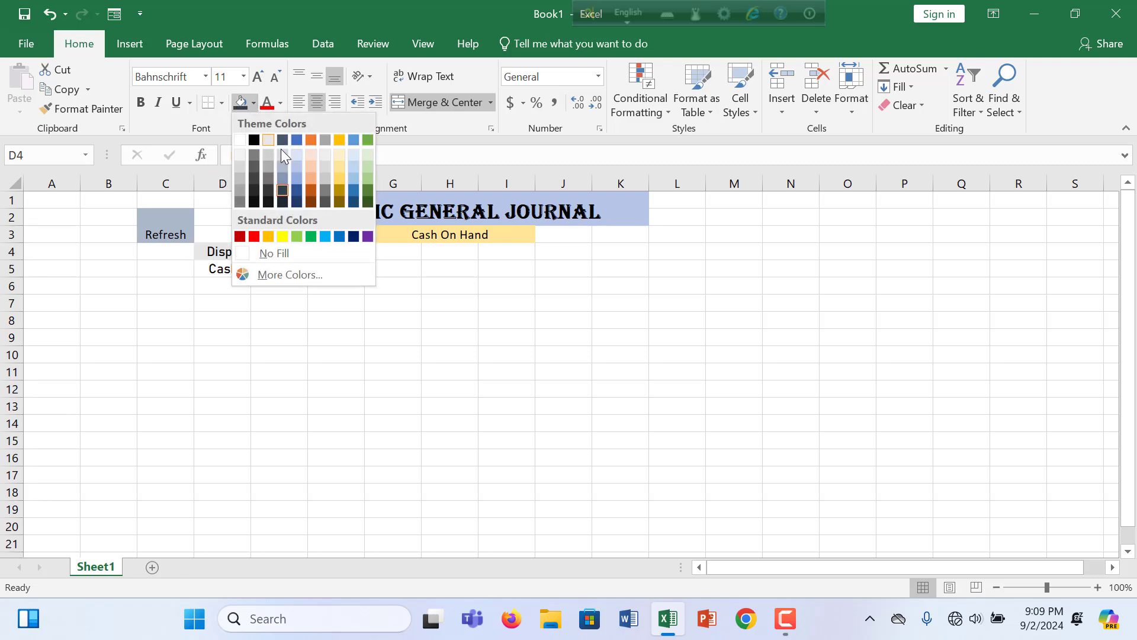
{"action": "left_click", "coordinate": [309, 140]}
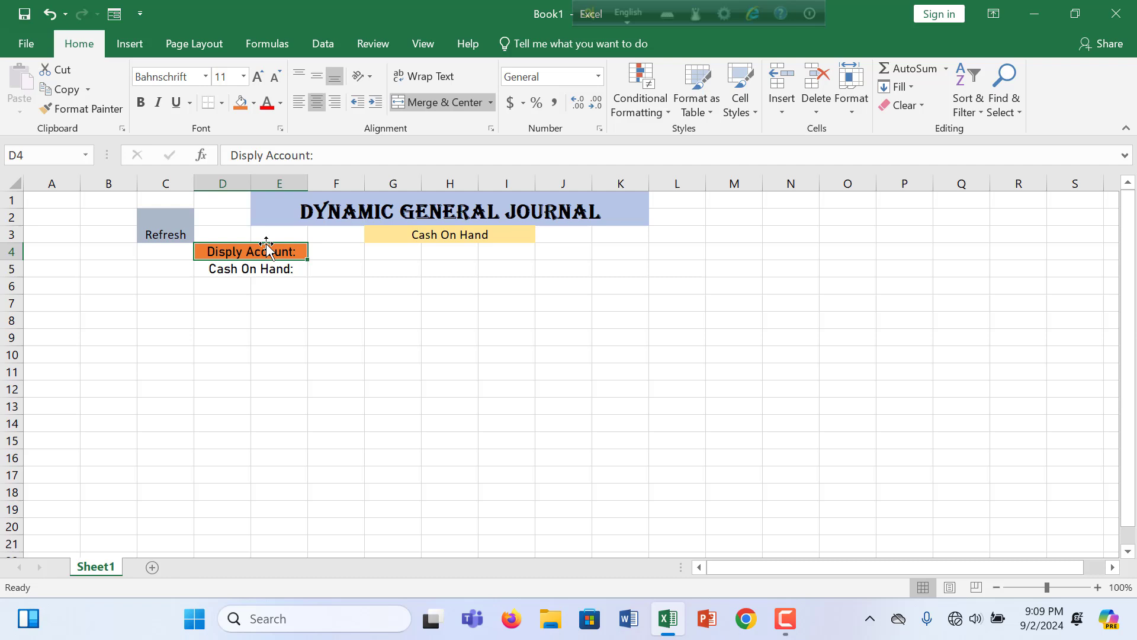
Fill the "Cash On Hand:" cell D5 with a light gray theme color.
{"action": "left_click", "coordinate": [276, 274]}
{"action": "left_click", "coordinate": [254, 103]}
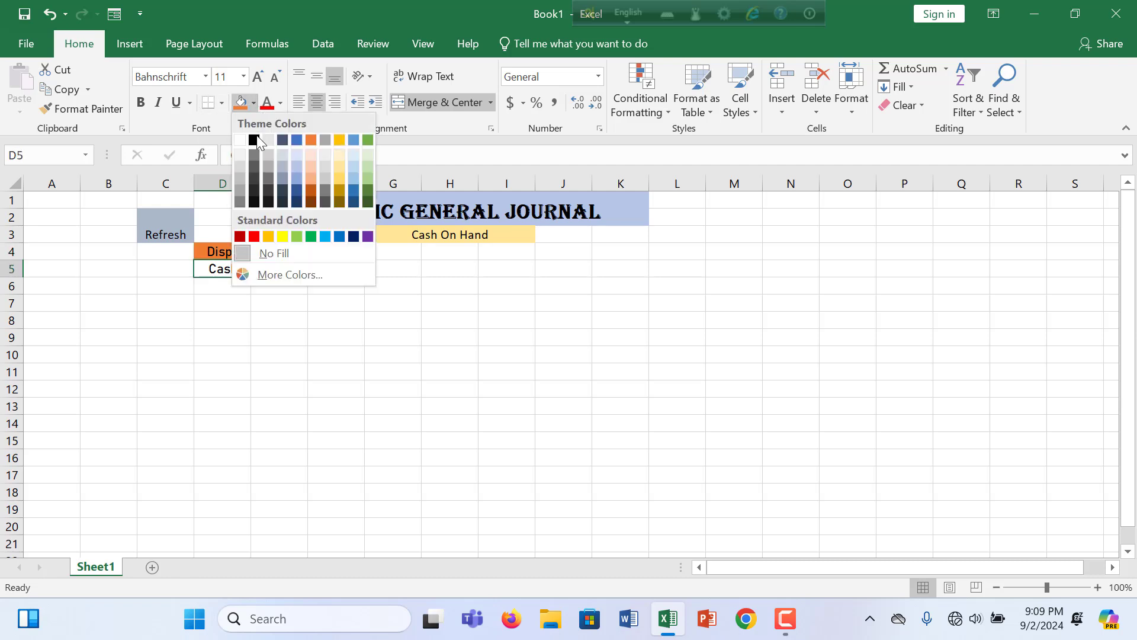
{"action": "left_click", "coordinate": [331, 169]}
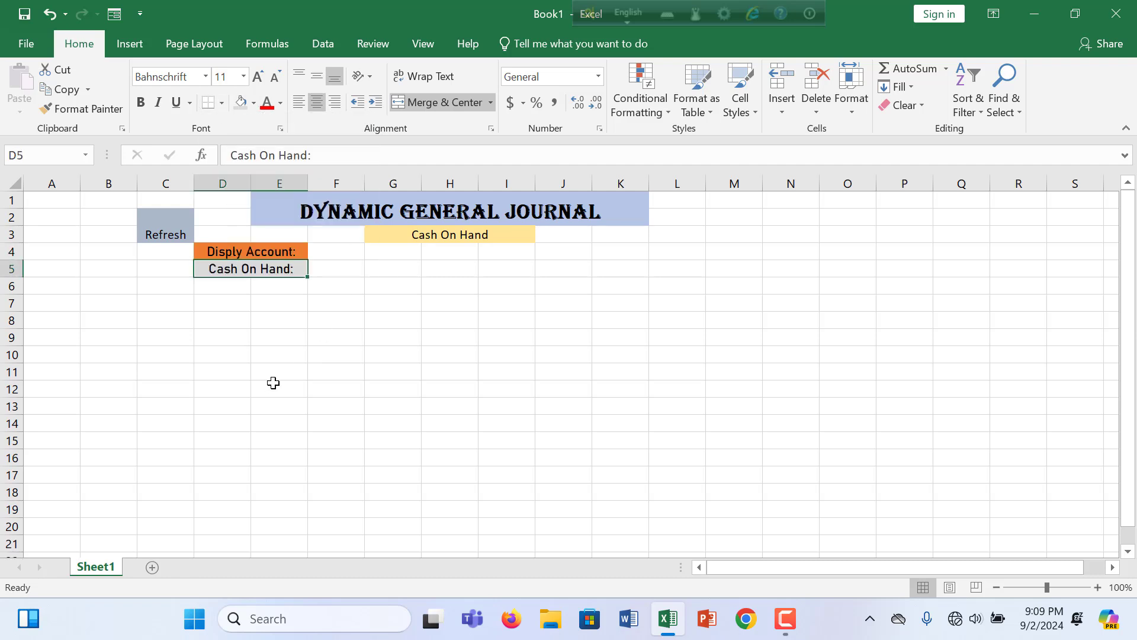
{"action": "left_click", "coordinate": [275, 385]}
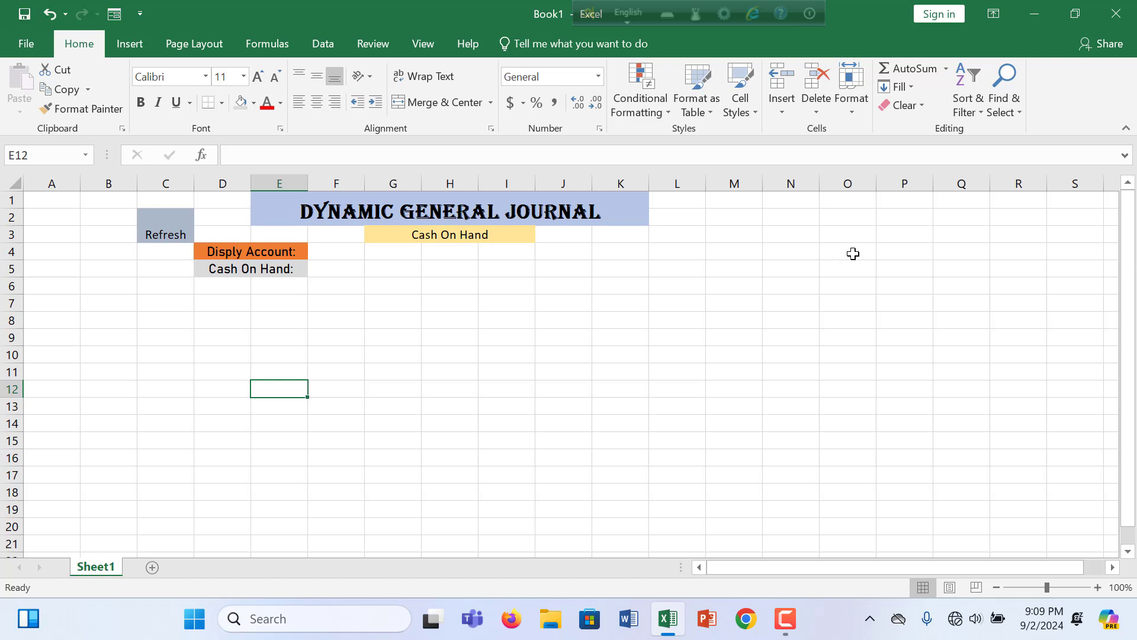
Enter the label "Entries From" in cell K4 and widen column K to fit it.
{"action": "left_click", "coordinate": [613, 249]}
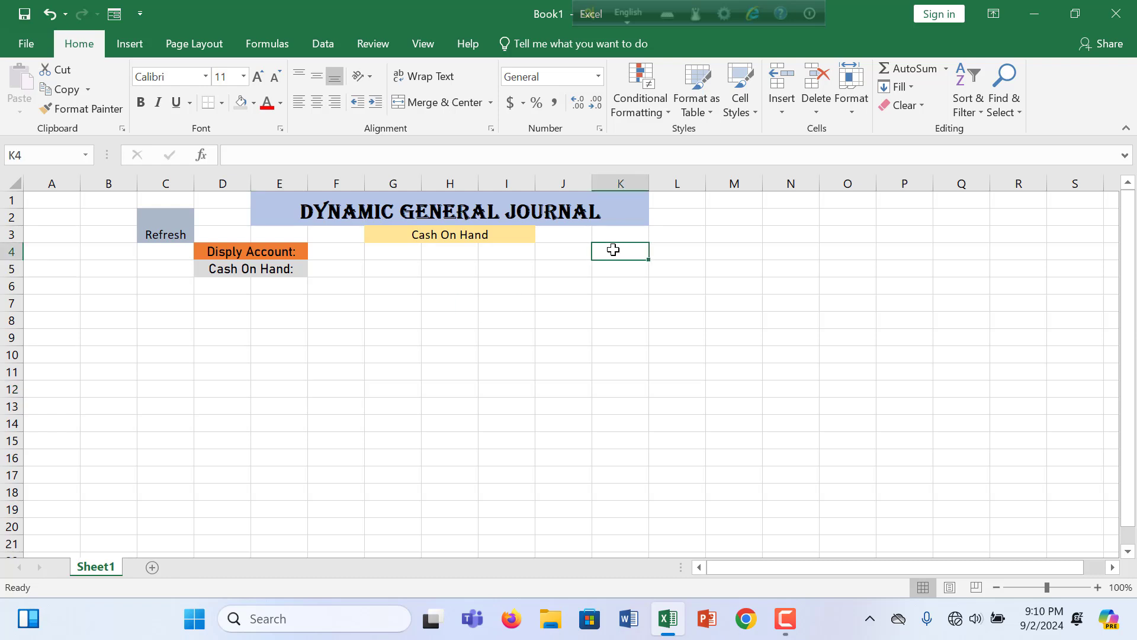
{"action": "type", "text": "Entr"}
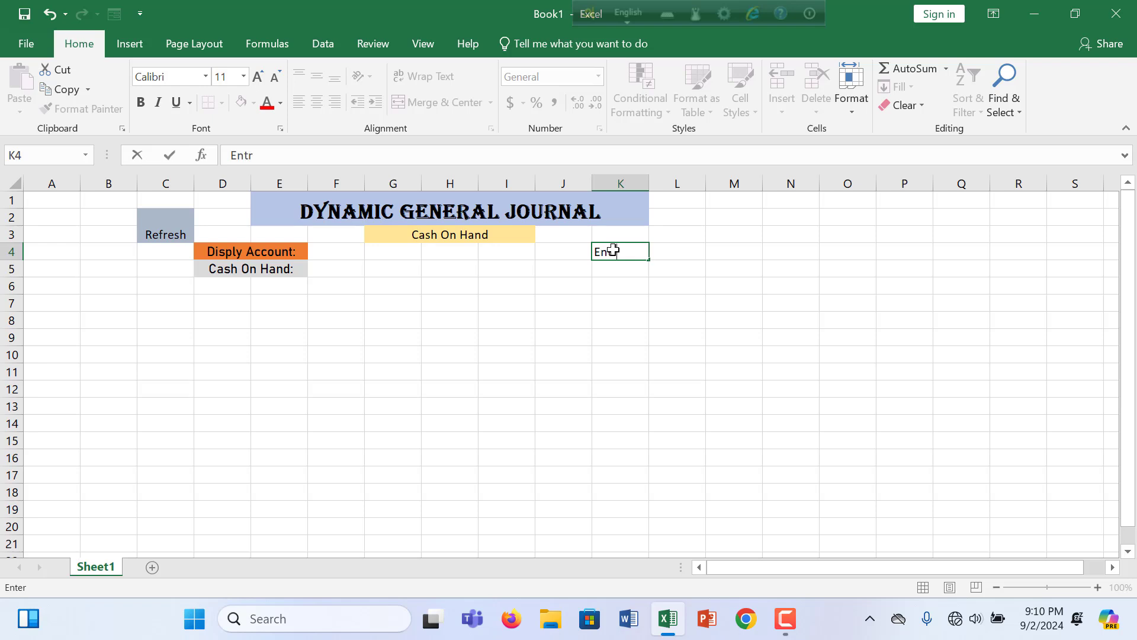
{"action": "type", "text": "ies From"}
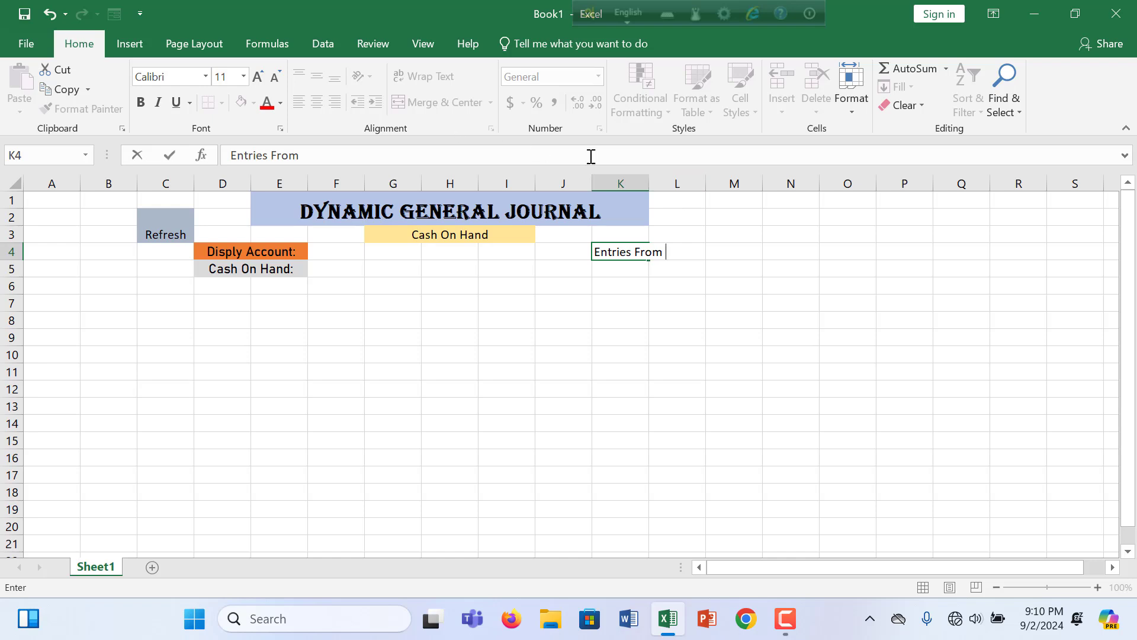
{"action": "left_click", "coordinate": [698, 274]}
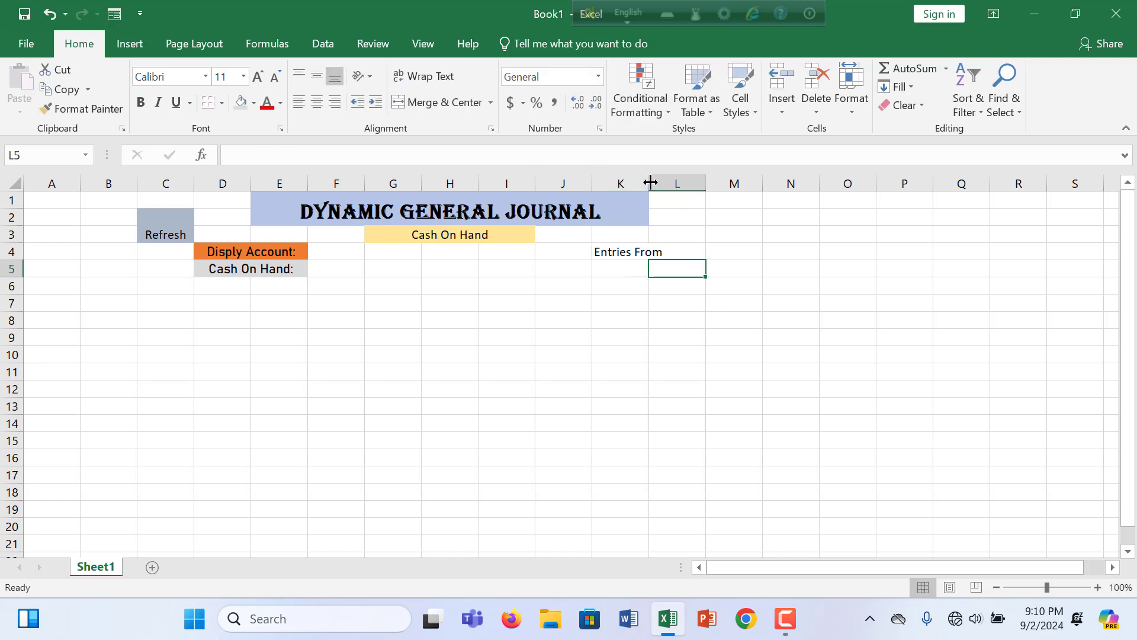
{"action": "left_click_drag", "start_coordinate": [649, 179], "coordinate": [667, 180]}
{"action": "left_click", "coordinate": [746, 349]}
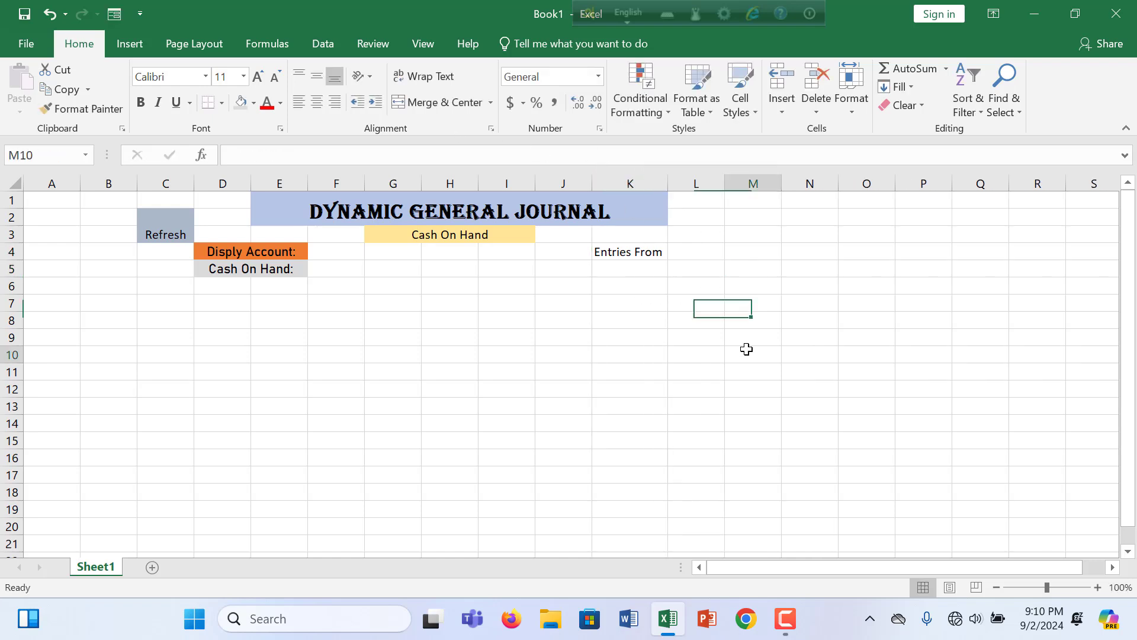
Fill the "Entries From" cell K4 with the orange theme color and widen column K slightly.
{"action": "left_click", "coordinate": [584, 321]}
{"action": "left_click", "coordinate": [614, 253]}
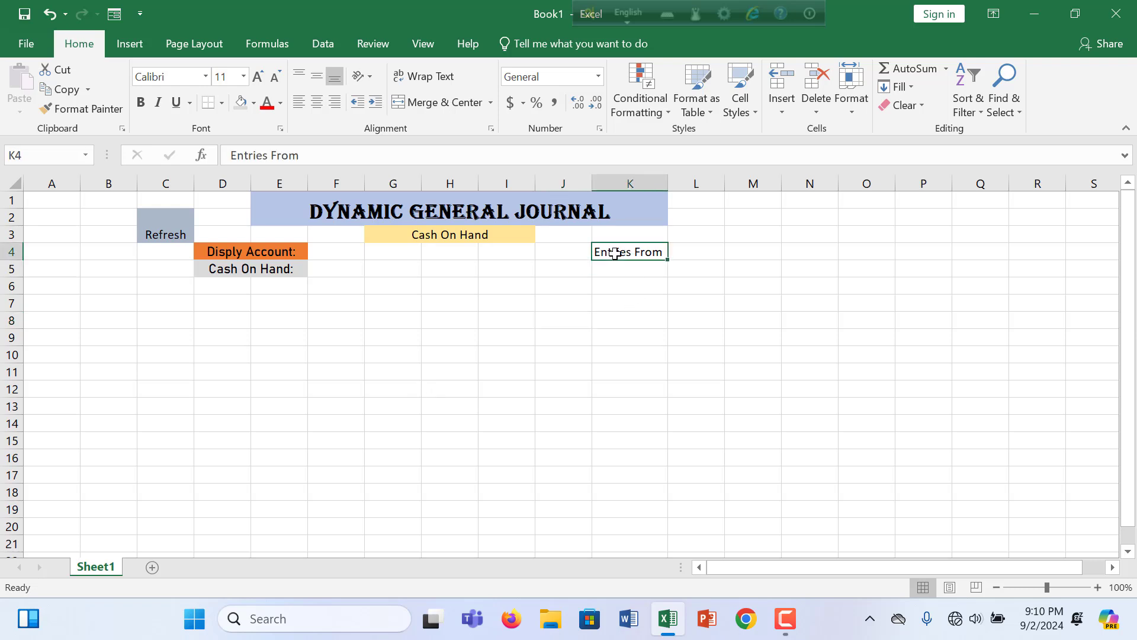
{"action": "left_click", "coordinate": [254, 104]}
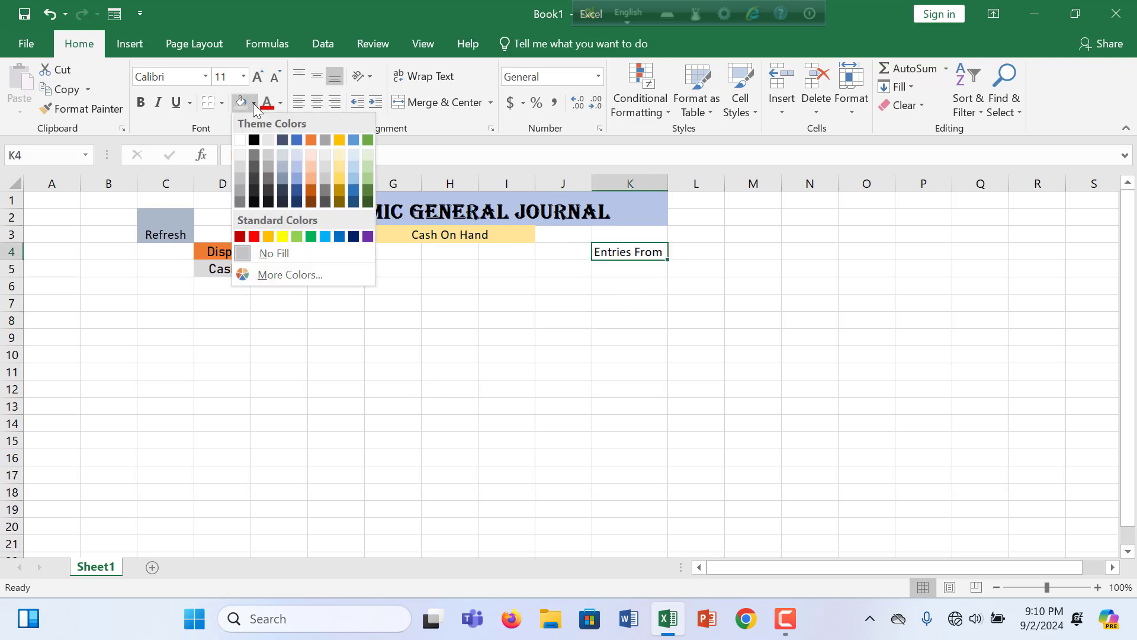
{"action": "left_click", "coordinate": [310, 141]}
{"action": "left_click_drag", "start_coordinate": [668, 179], "coordinate": [679, 180]}
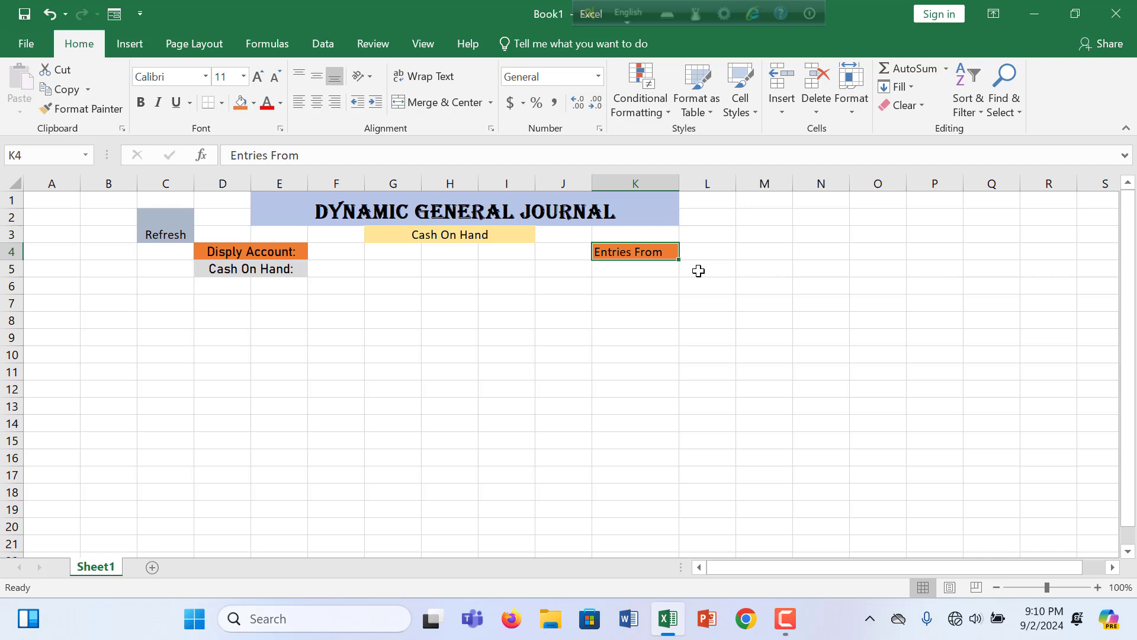
Copy the "Entries From" label from K4 into L4 and widen column L to fit it.
{"action": "left_click", "coordinate": [659, 269]}
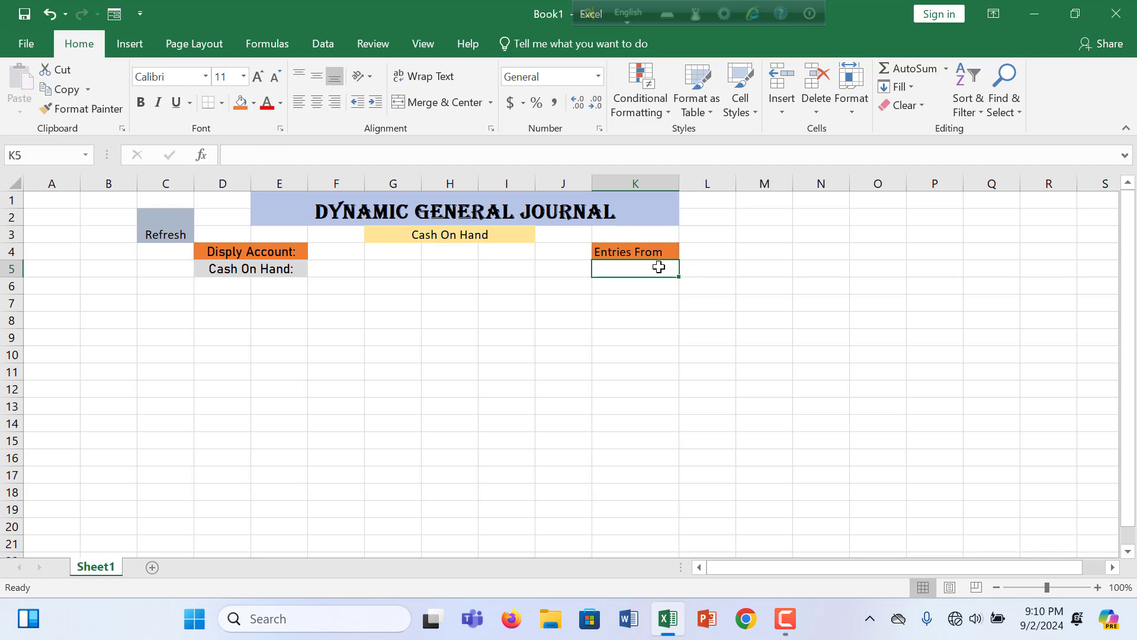
{"action": "left_click", "coordinate": [698, 247]}
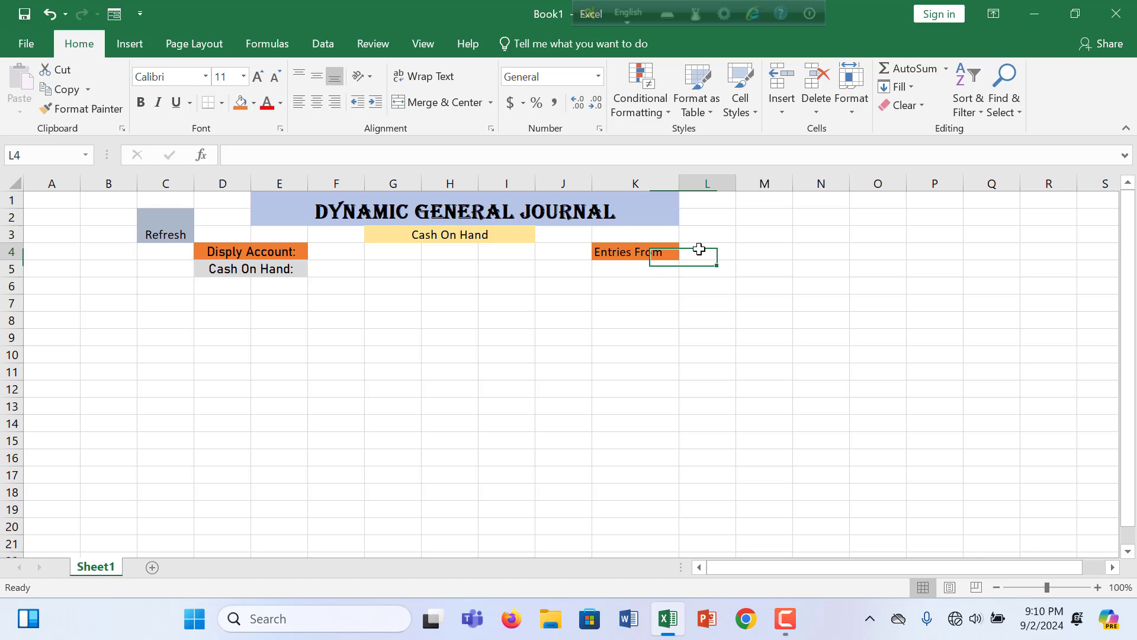
{"action": "left_click", "coordinate": [654, 251]}
{"action": "left_click_drag", "start_coordinate": [680, 259], "coordinate": [729, 254]}
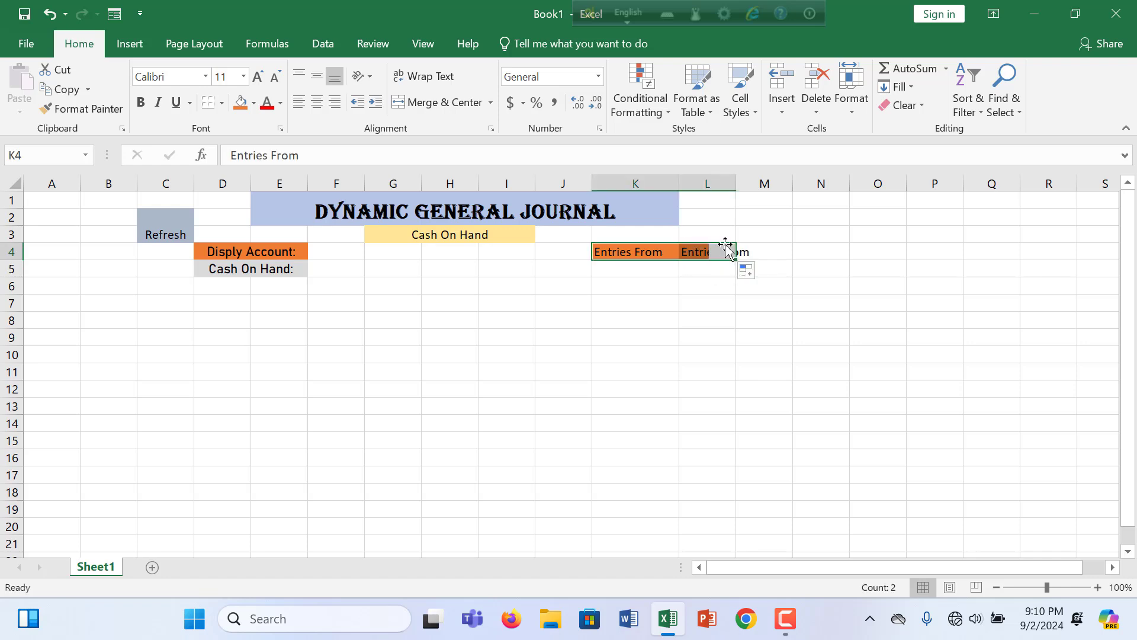
{"action": "left_click_drag", "start_coordinate": [738, 190], "coordinate": [770, 189]}
Change the label in cell L4 to "Entries To".
{"action": "left_click", "coordinate": [751, 252]}
{"action": "double_click", "coordinate": [753, 252]}
{"action": "left_click_drag", "start_coordinate": [754, 251], "coordinate": [724, 246]}
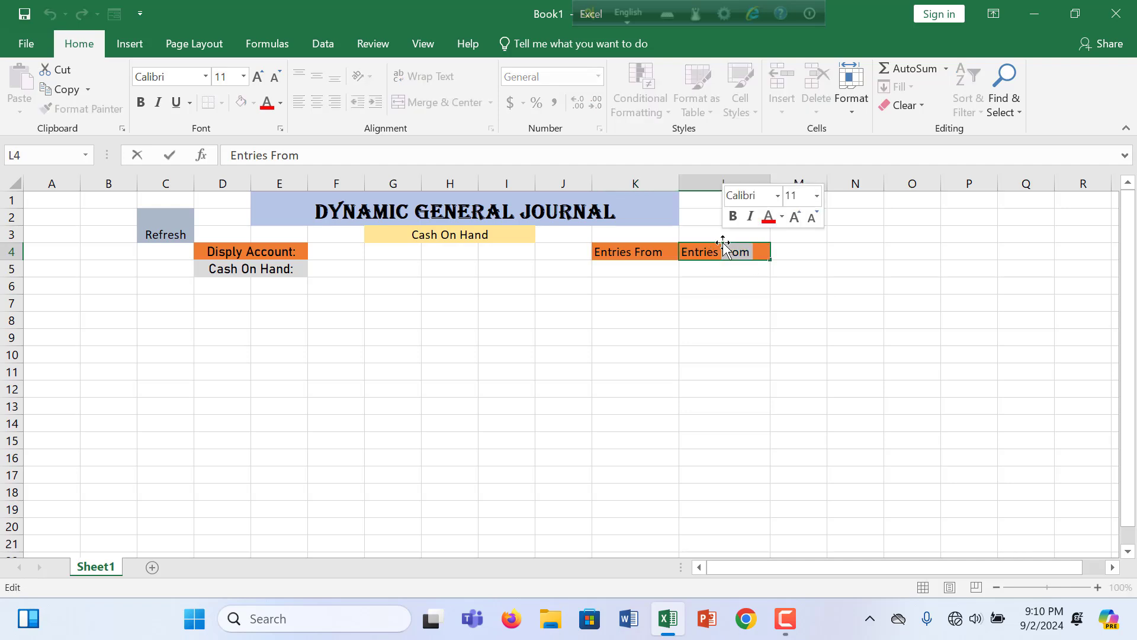
{"action": "key", "text": "BackSpace"}
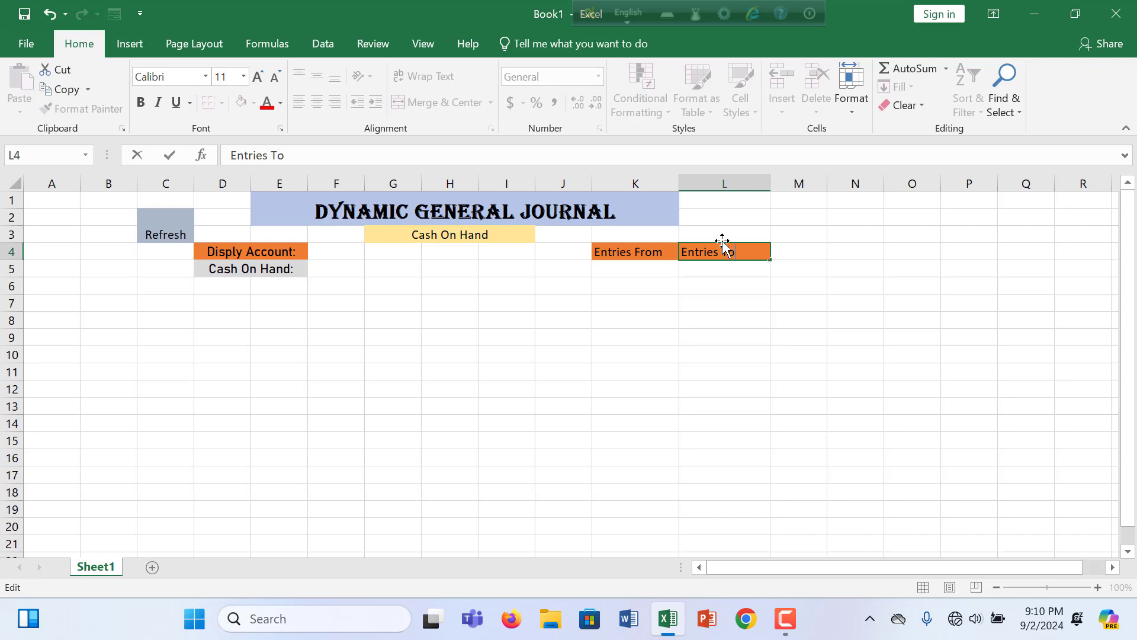
{"action": "left_click", "coordinate": [797, 247]}
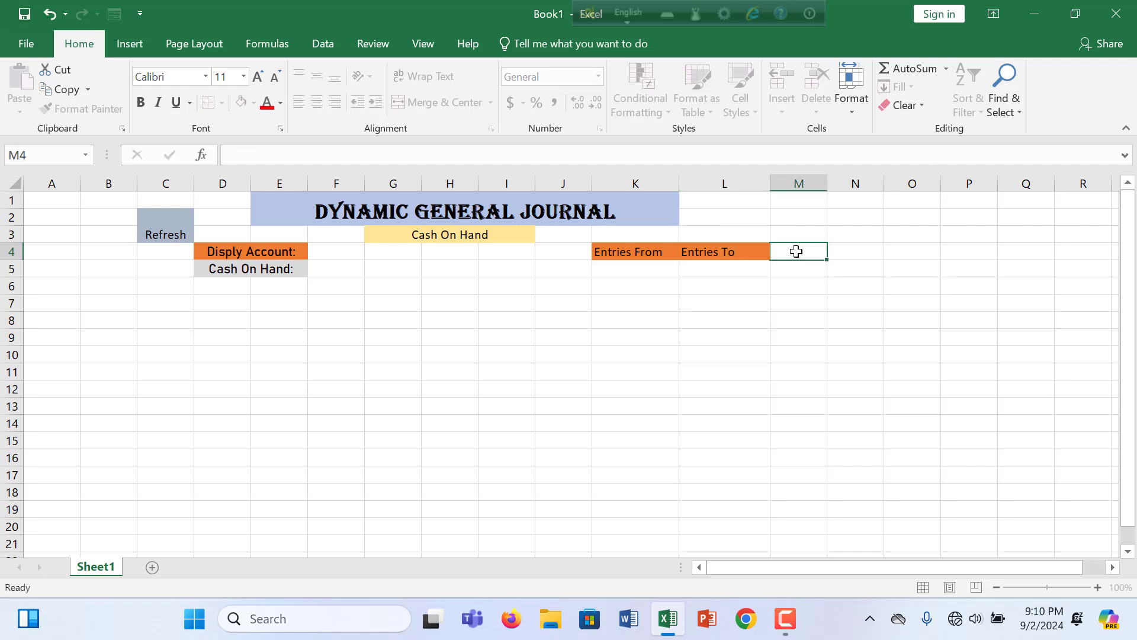
Fill the "Entries To" cell L4 with a light gray theme color.
{"action": "left_click", "coordinate": [706, 261]}
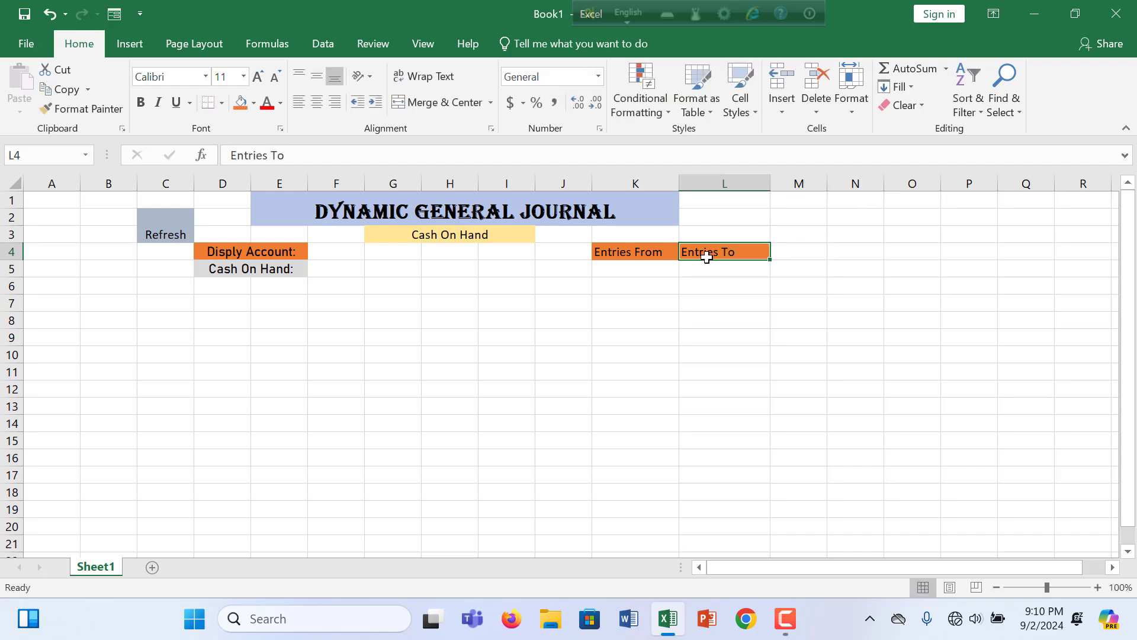
{"action": "left_click", "coordinate": [254, 102]}
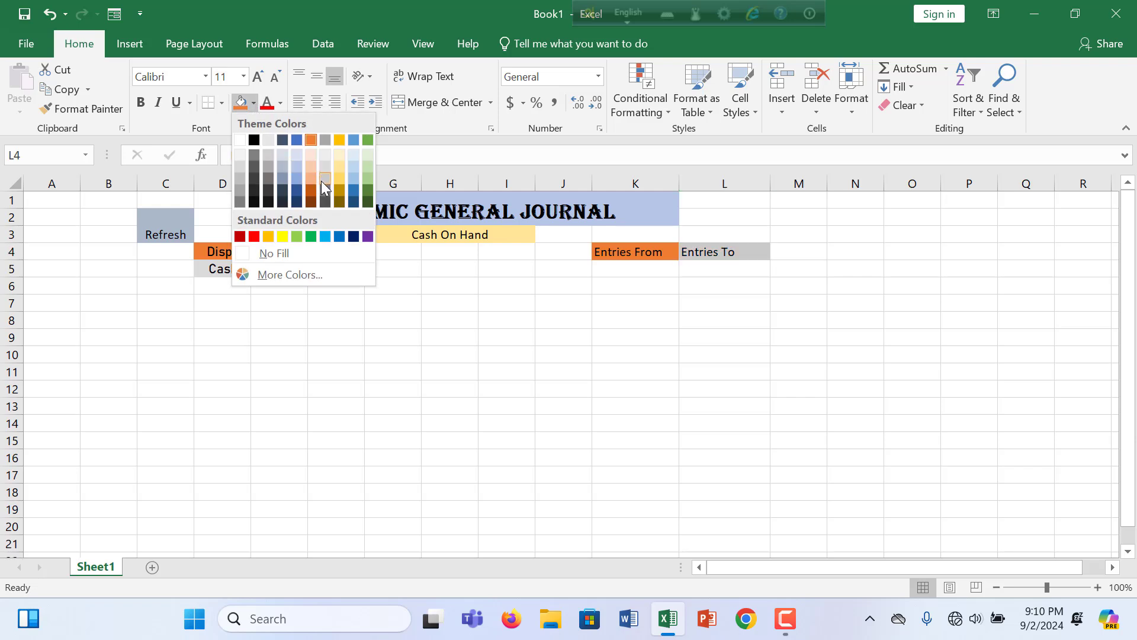
{"action": "left_click", "coordinate": [322, 181]}
Enter the label "Ending /Current Balance" in cell M4 and widen column M to fit it.
{"action": "left_click", "coordinate": [797, 252]}
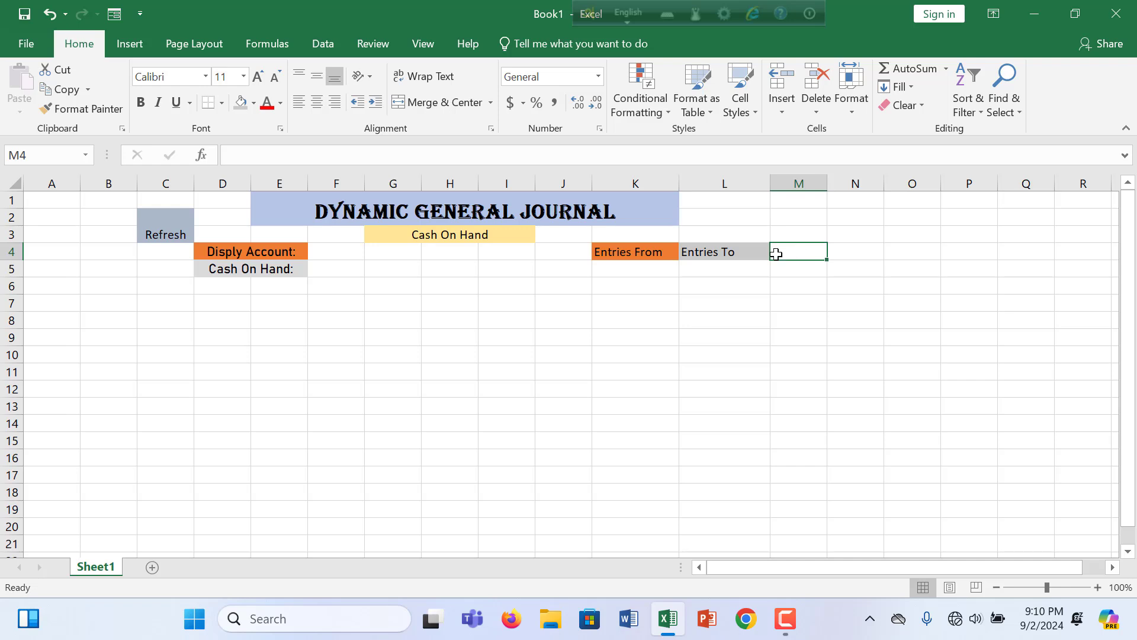
{"action": "type", "text": "End"}
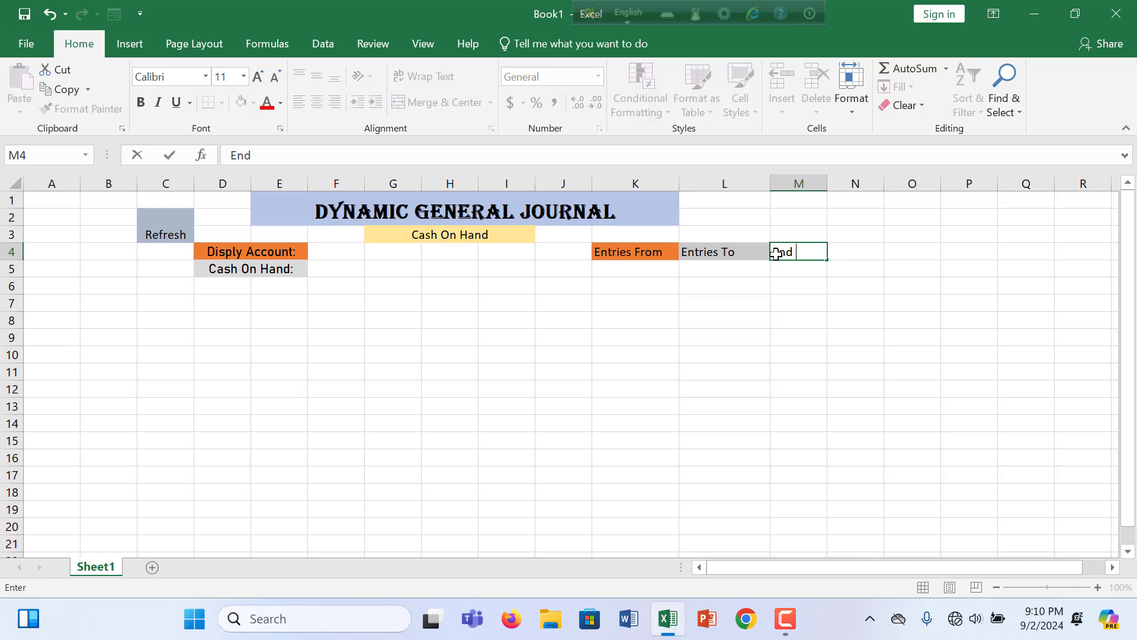
{"action": "type", "text": "ing /Current"}
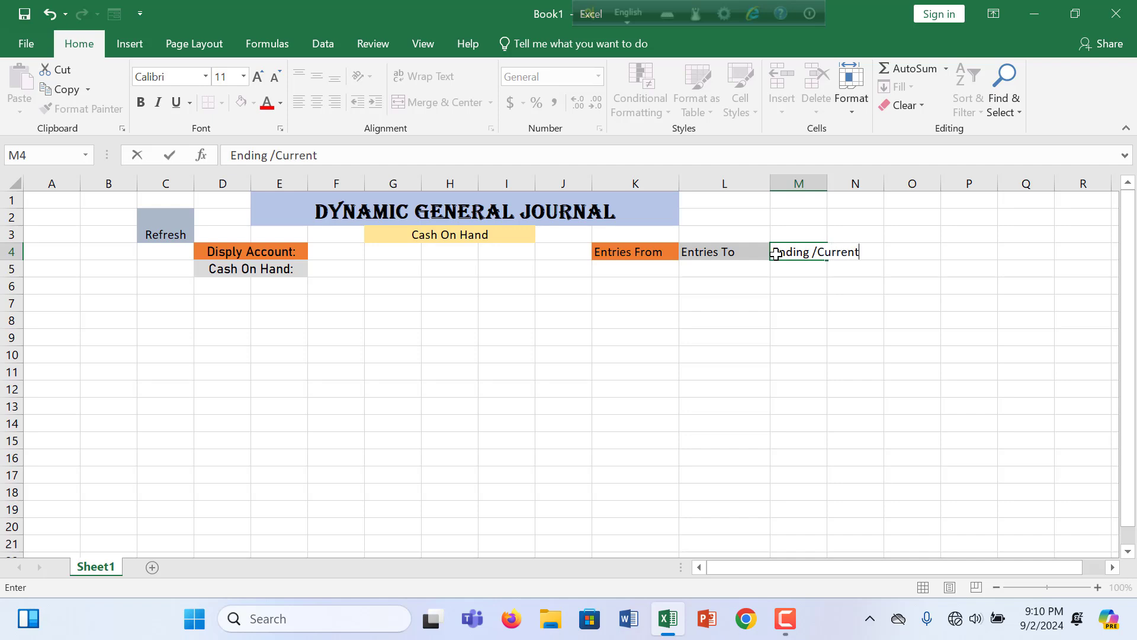
{"action": "type", "text": " N"}
{"action": "key", "text": "BackSpace"}
{"action": "key", "text": "BackSpace"}
{"action": "key", "text": "BackSpace"}
{"action": "type", "text": "Balance"}
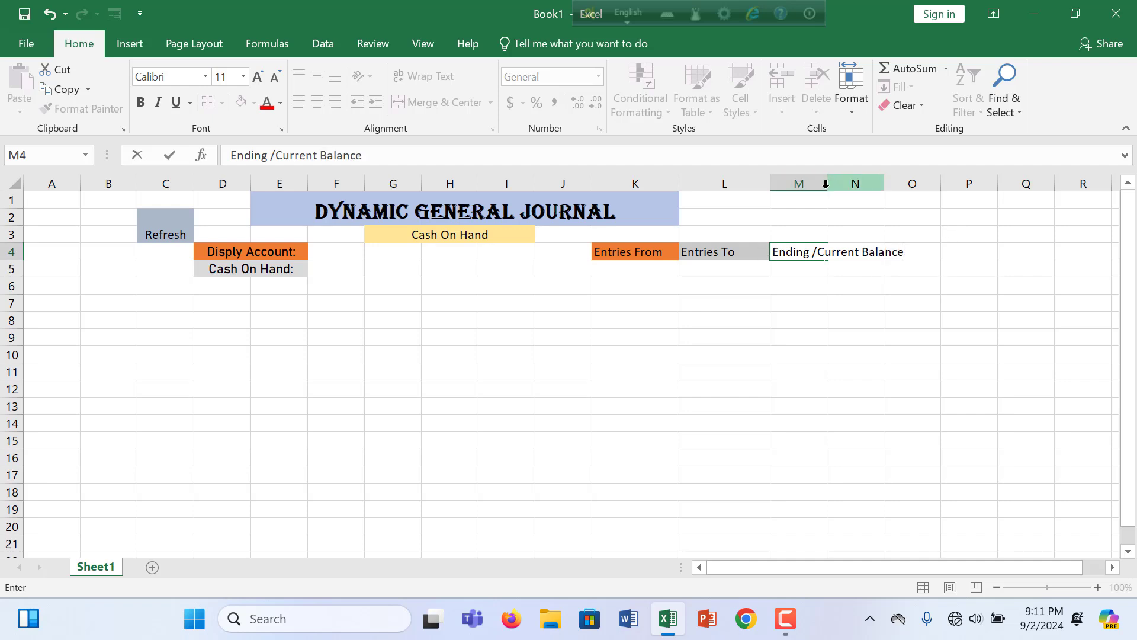
{"action": "left_click", "coordinate": [812, 184]}
{"action": "left_click_drag", "start_coordinate": [827, 185], "coordinate": [924, 184]}
{"action": "left_click", "coordinate": [840, 335]}
{"action": "left_click", "coordinate": [806, 286]}
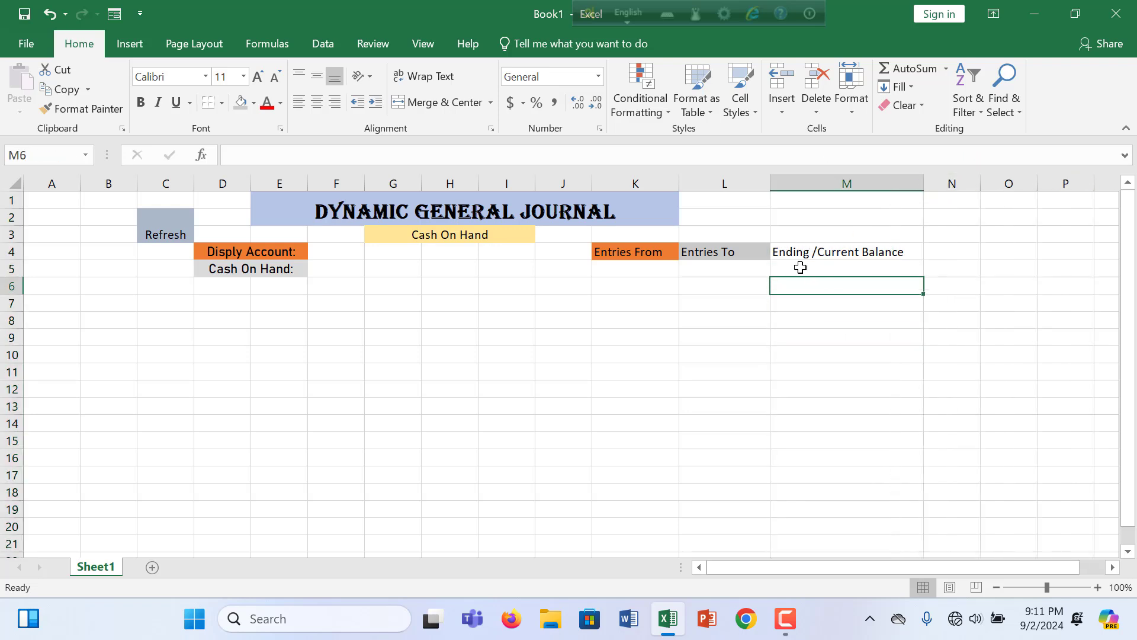
Fill the "Ending /Current Balance" cell M4 with the gold theme color.
{"action": "left_click", "coordinate": [788, 253]}
{"action": "left_click", "coordinate": [254, 103]}
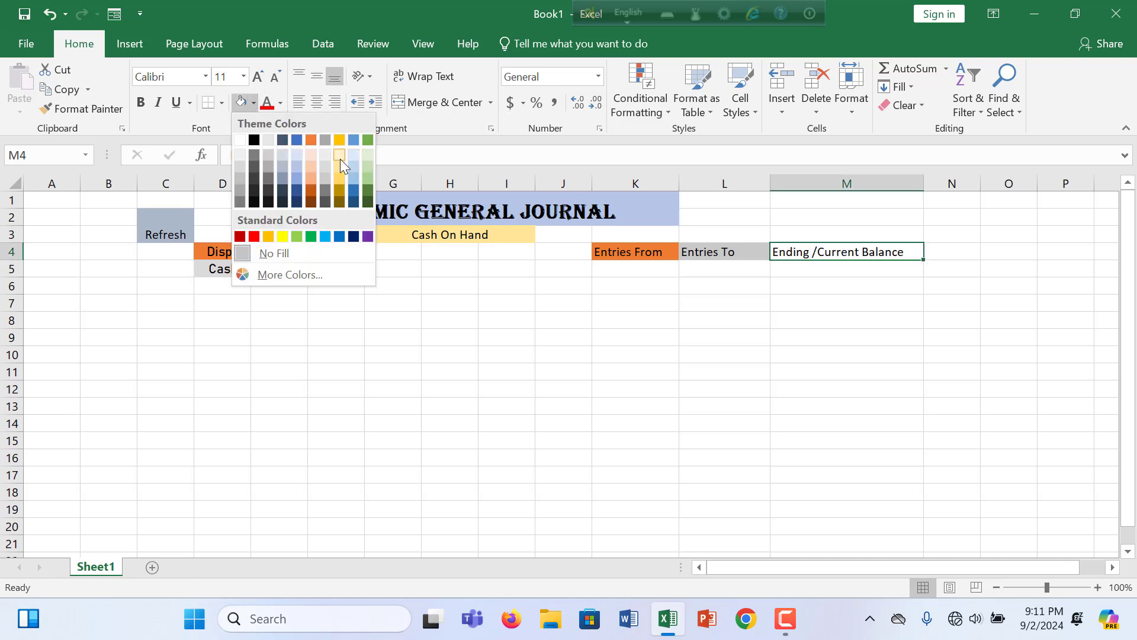
{"action": "left_click", "coordinate": [346, 144]}
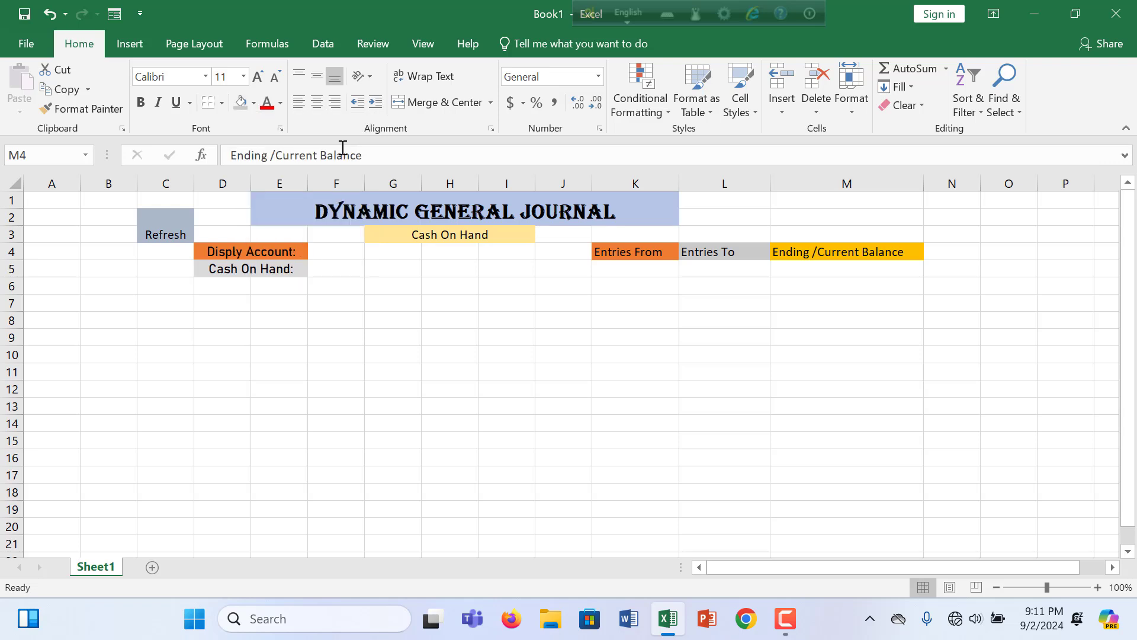
{"action": "left_click", "coordinate": [613, 272]}
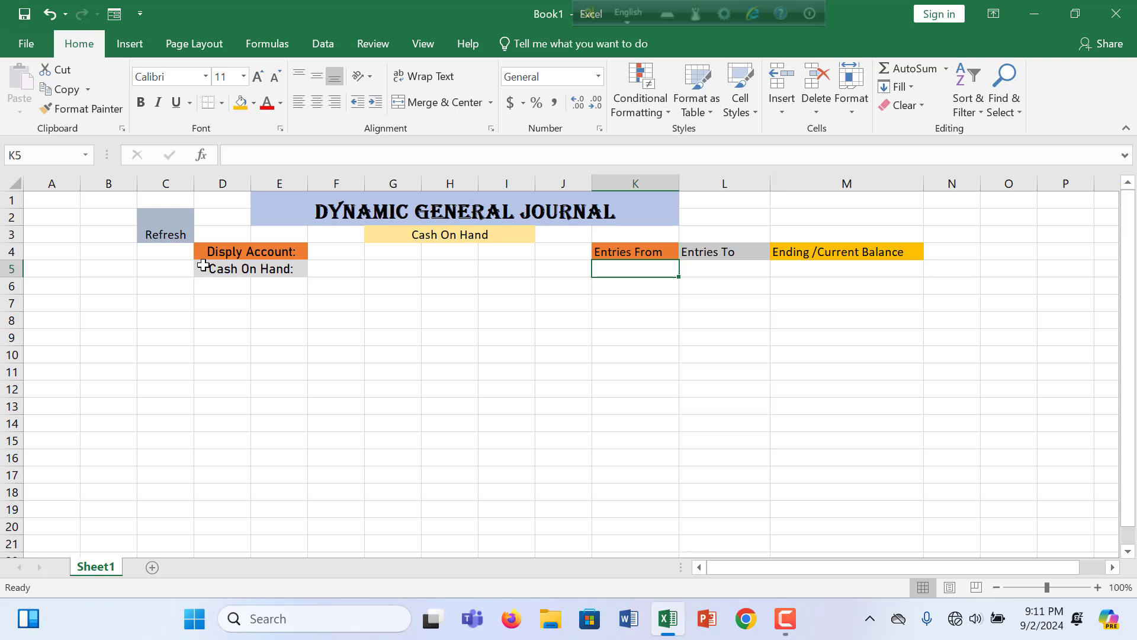
{"action": "left_click", "coordinate": [709, 267]}
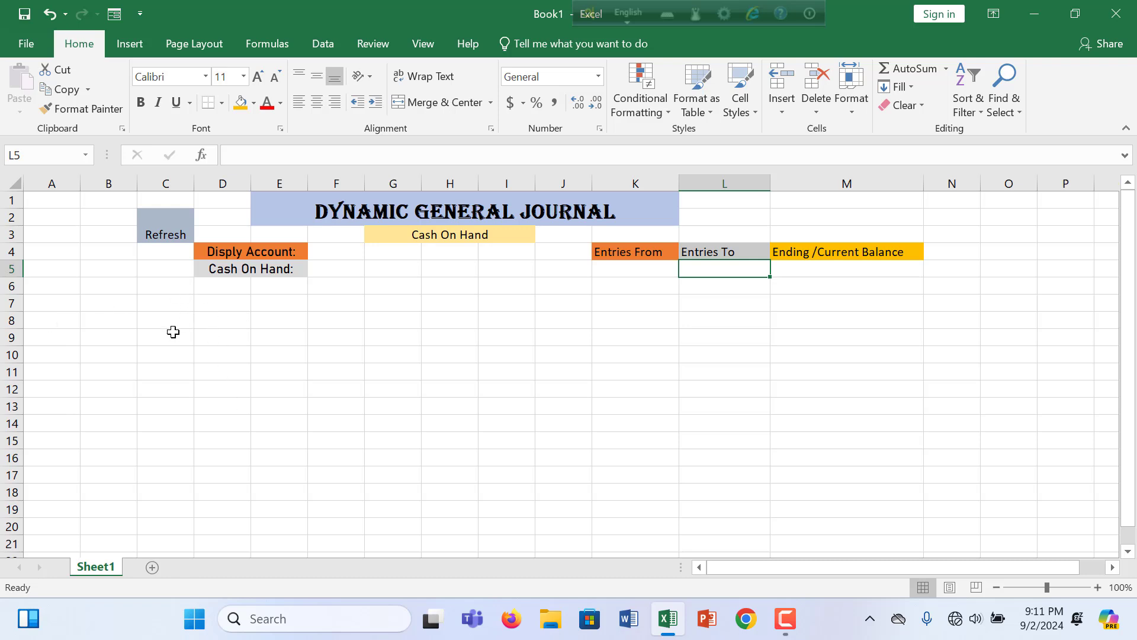
Enter the journal headings "Date" in cell C7 and "Type" in cell C8.
{"action": "left_click", "coordinate": [177, 301]}
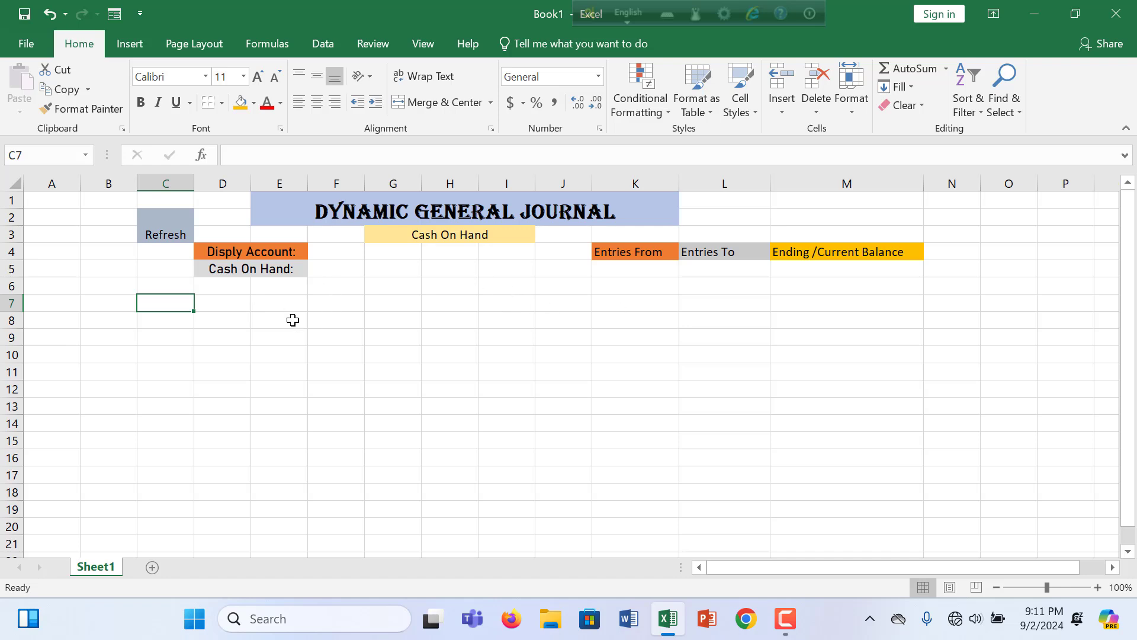
{"action": "left_click_drag", "start_coordinate": [161, 303], "coordinate": [628, 305]}
{"action": "double_click", "coordinate": [161, 307]}
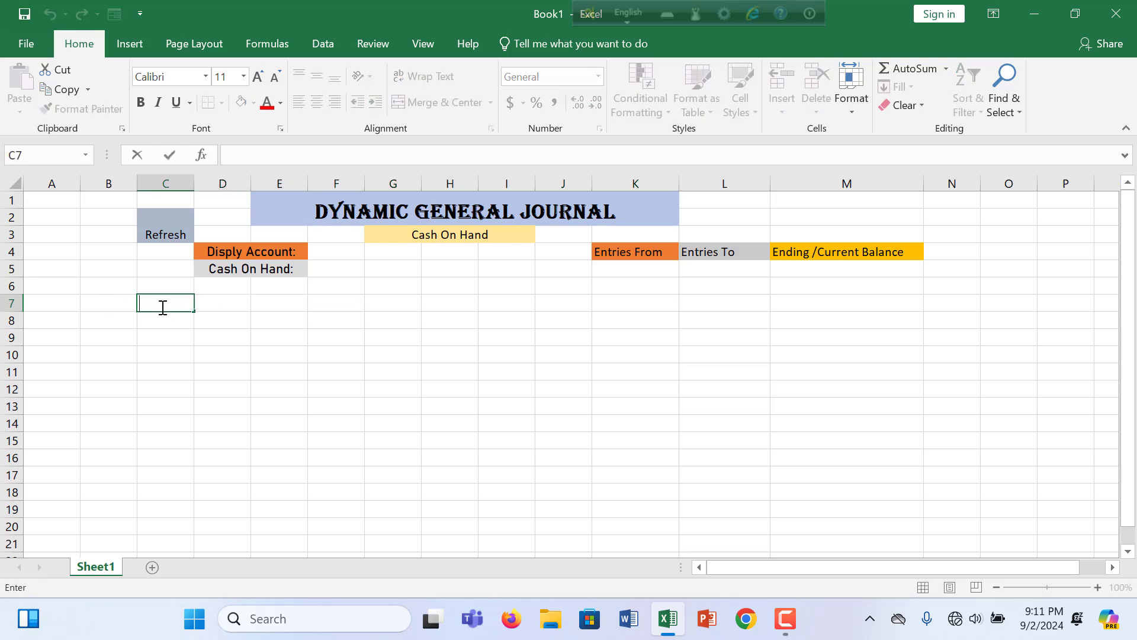
{"action": "type", "text": "Date"}
{"action": "key", "text": "Return"}
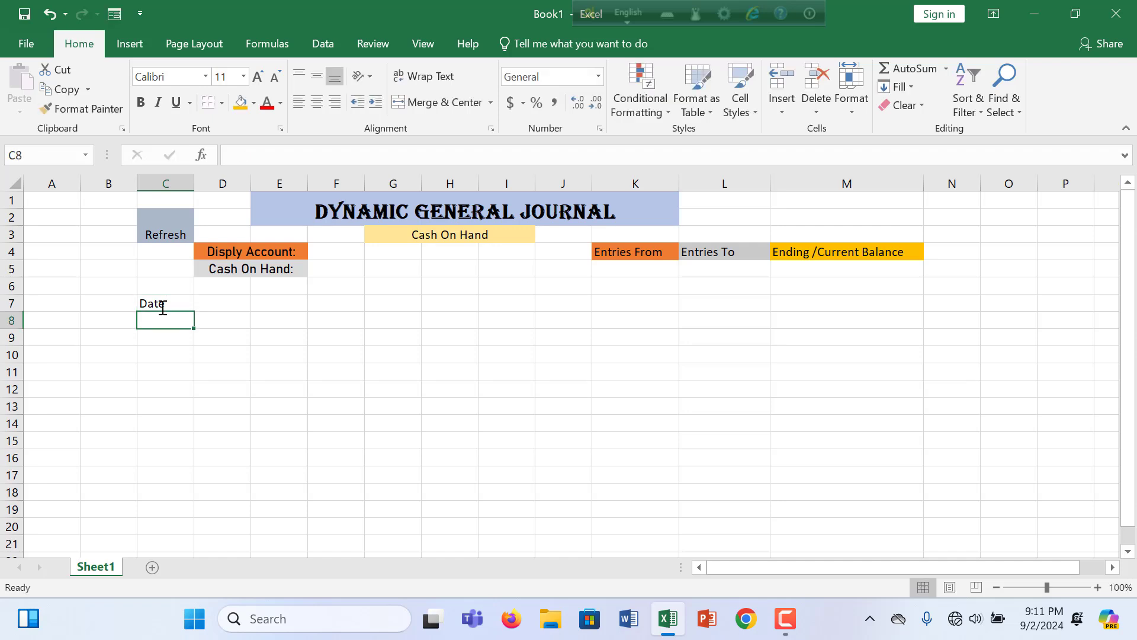
{"action": "type", "text": "Type"}
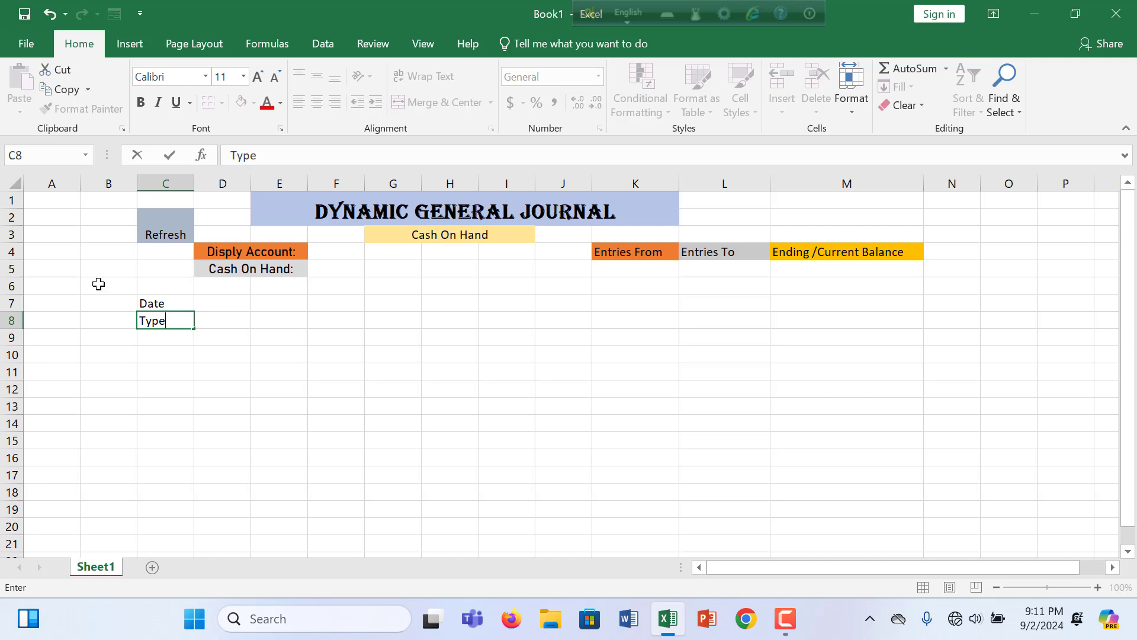
Enter the heading "Debit Account" in cell D7 and widen column D to fit it.
{"action": "left_click", "coordinate": [233, 304]}
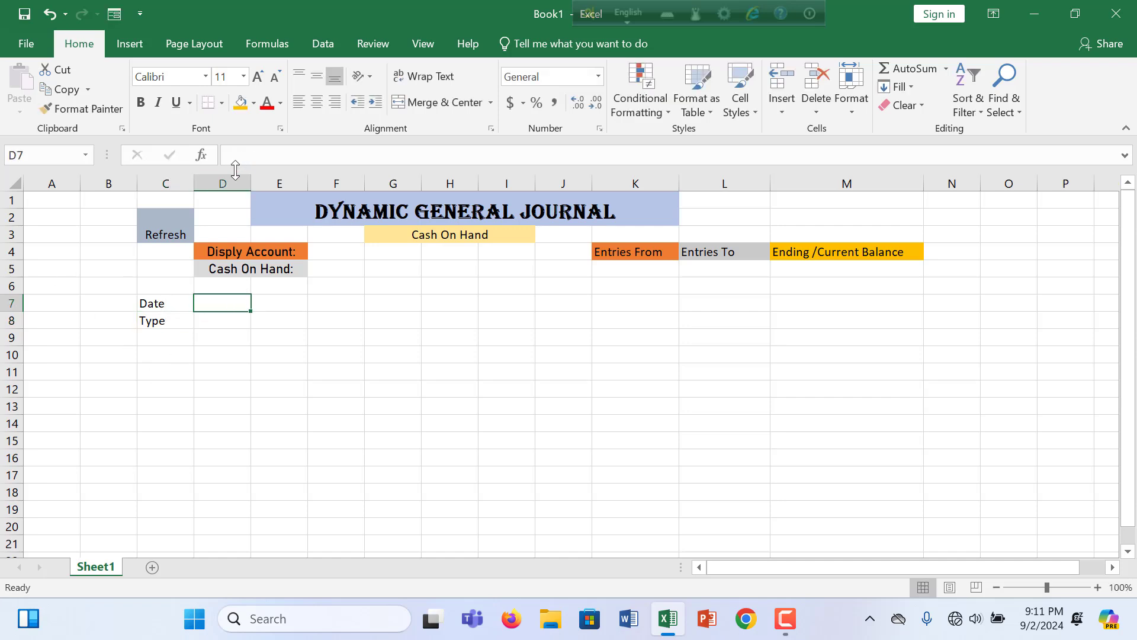
{"action": "left_click_drag", "start_coordinate": [251, 184], "coordinate": [267, 183]}
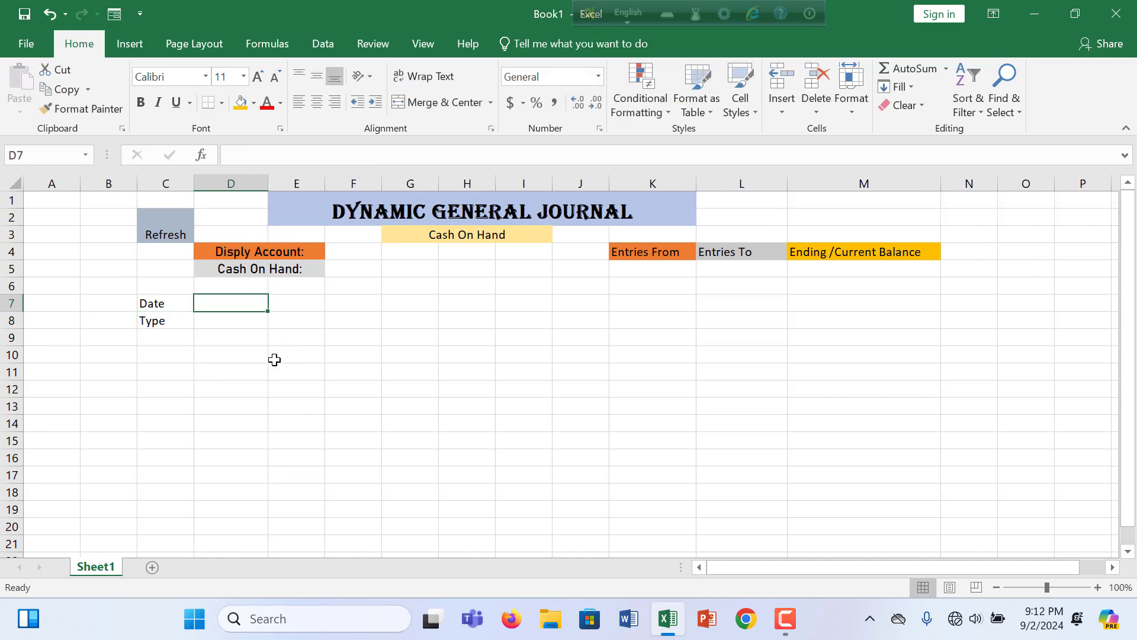
{"action": "left_click", "coordinate": [261, 356]}
{"action": "left_click", "coordinate": [228, 302]}
{"action": "type", "text": "Debit"}
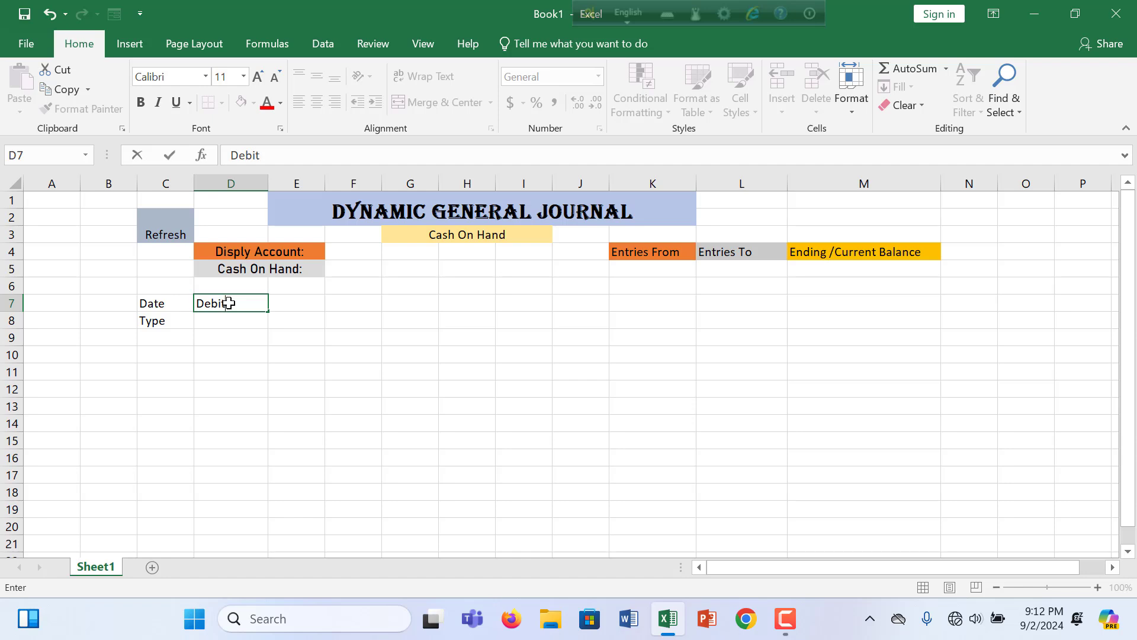
{"action": "type", "text": " Acxc"}
{"action": "key", "text": "BackSpace"}
{"action": "type", "text": "count"}
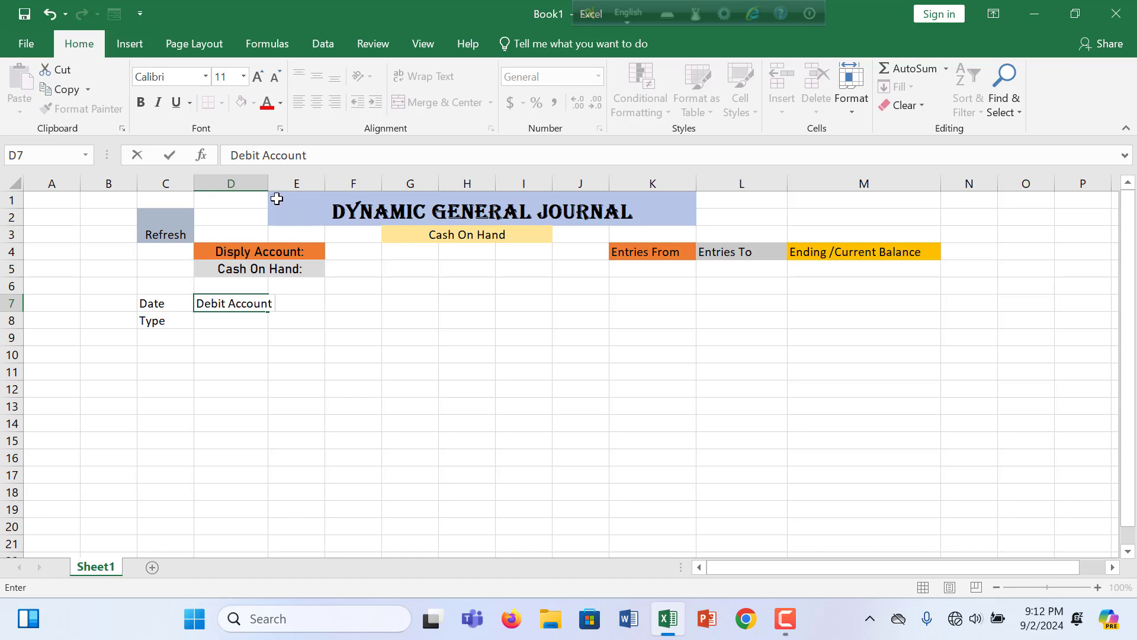
{"action": "left_click", "coordinate": [264, 181]}
{"action": "left_click_drag", "start_coordinate": [268, 184], "coordinate": [295, 182]}
{"action": "left_click", "coordinate": [337, 353]}
{"action": "left_click", "coordinate": [225, 305]}
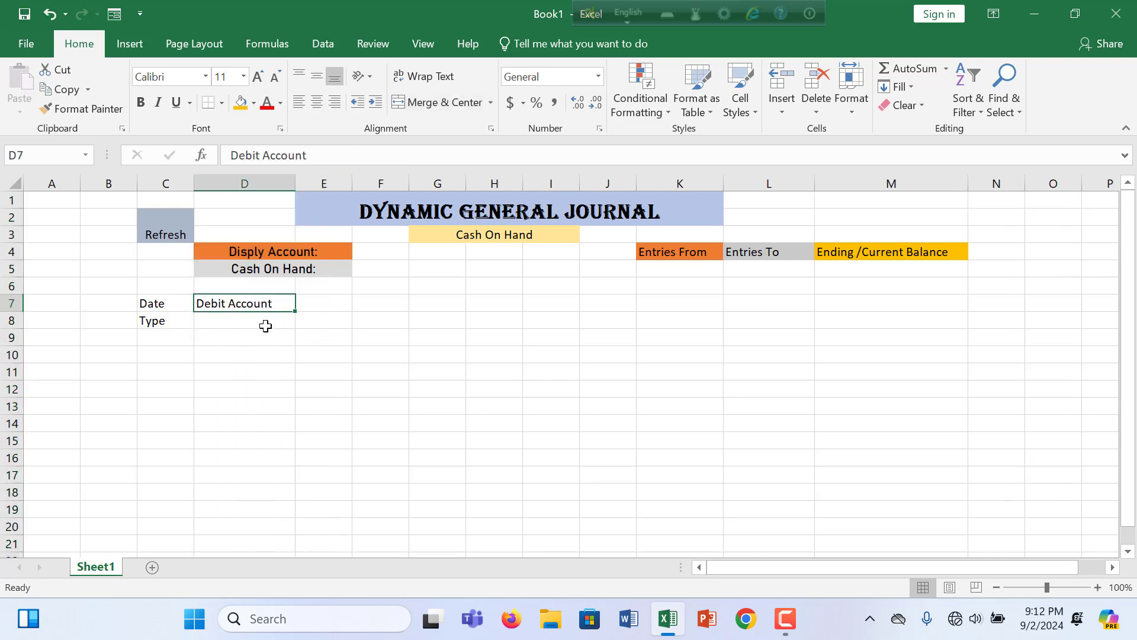
Enter the heading "Credit Account" in cell D8 below "Debit Account".
{"action": "left_click", "coordinate": [283, 319]}
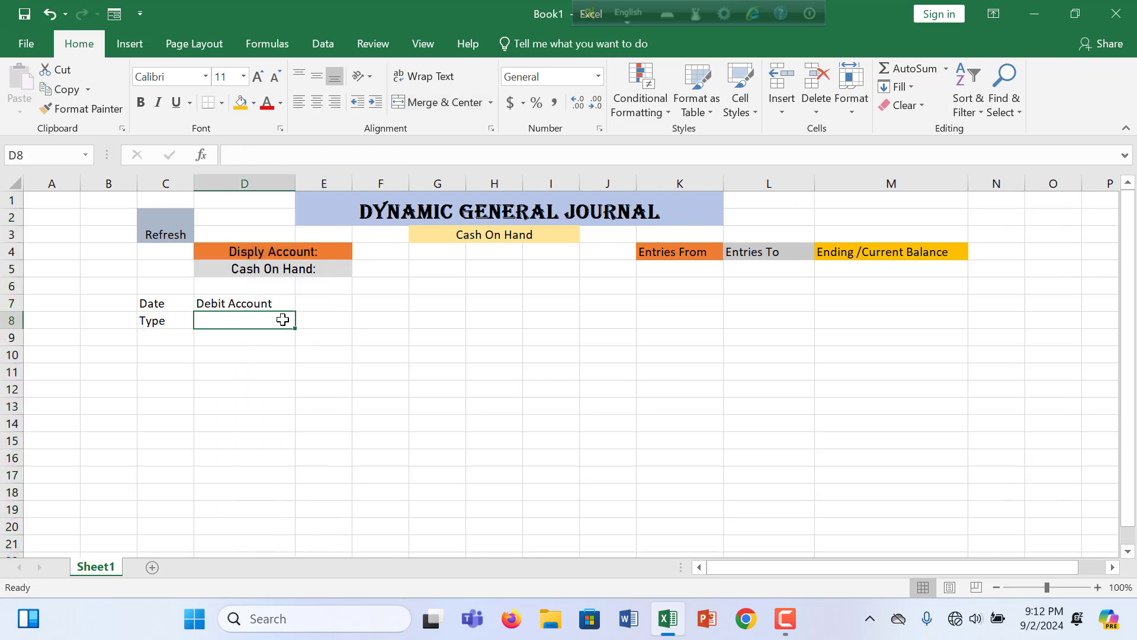
{"action": "type", "text": "C"}
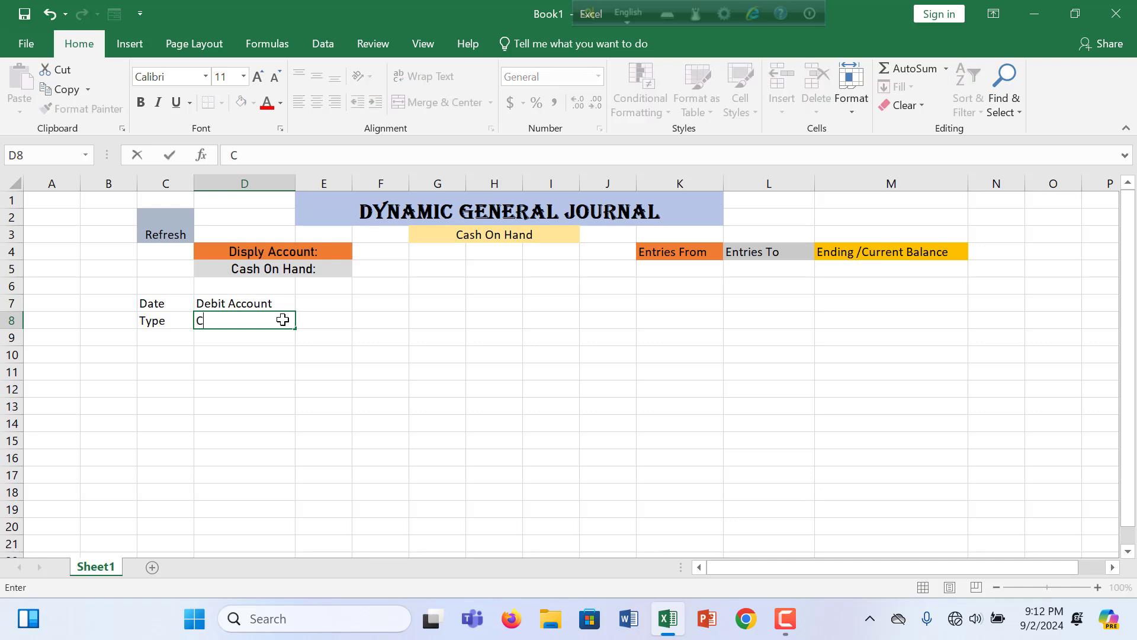
{"action": "type", "text": "redit Accou"}
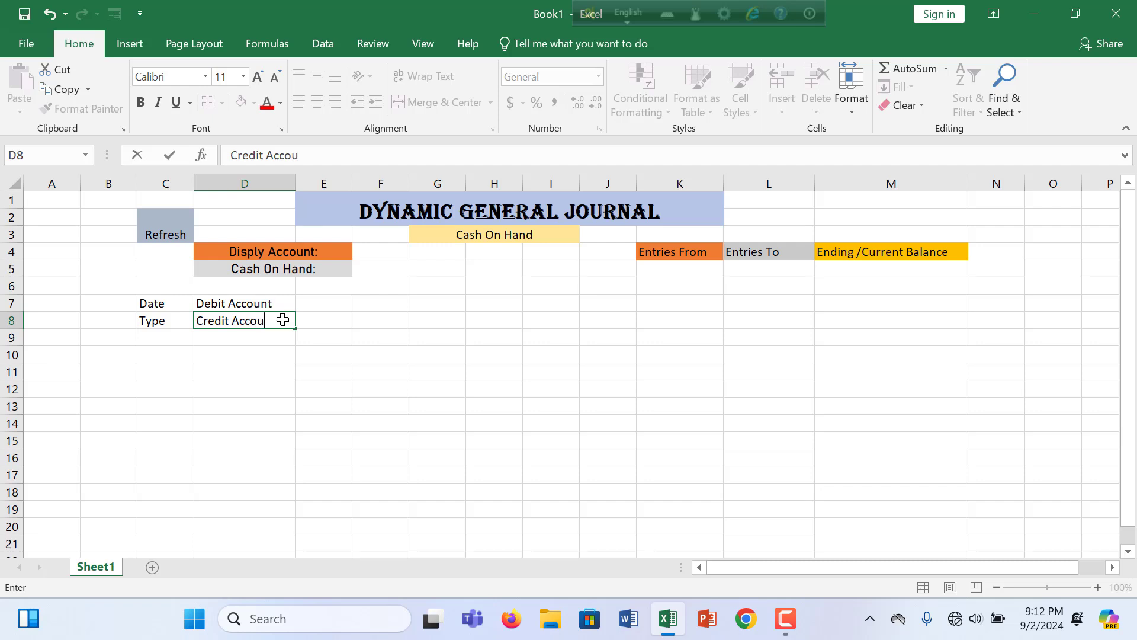
{"action": "type", "text": "nt"}
Enter the heading "Name" in cell E7 beside "Debit Account".
{"action": "left_click", "coordinate": [332, 303]}
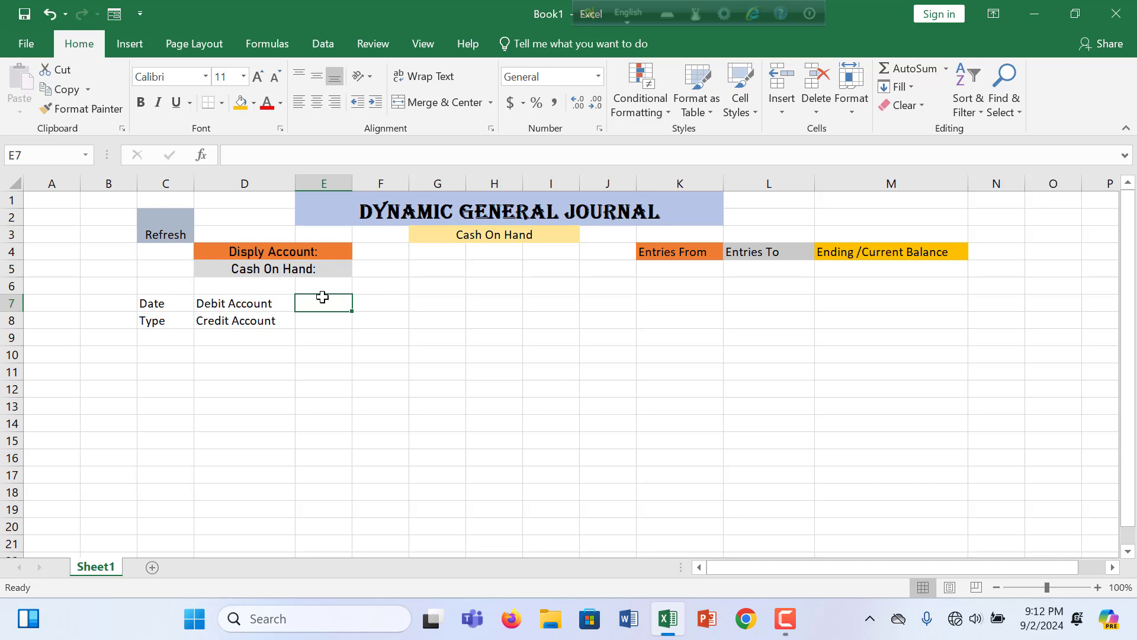
{"action": "type", "text": "Name"}
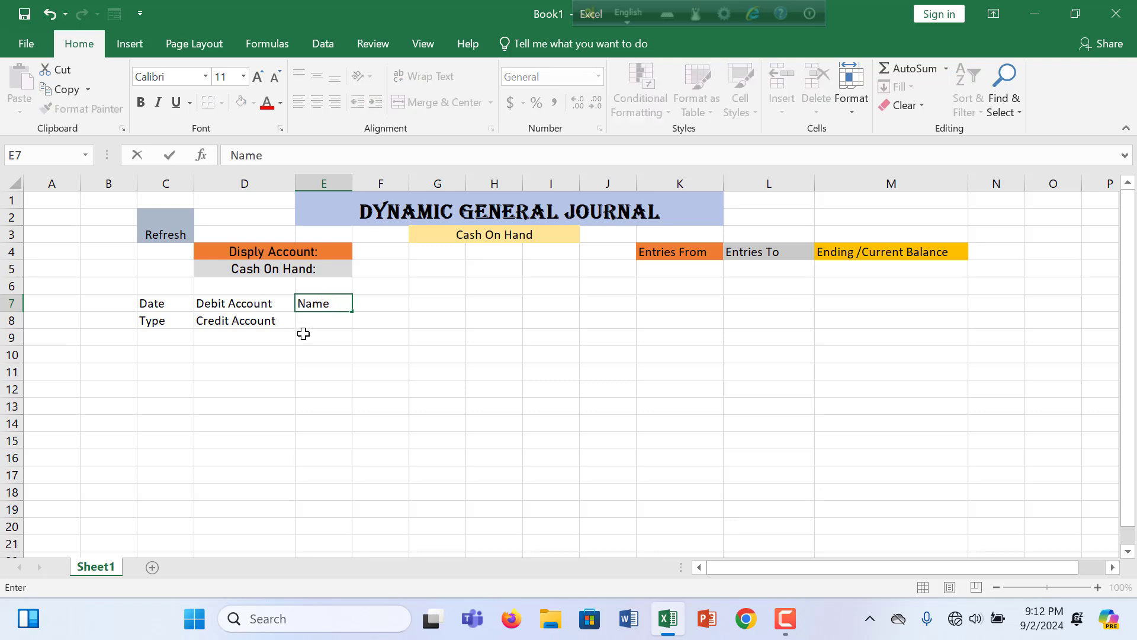
{"action": "left_click", "coordinate": [314, 319]}
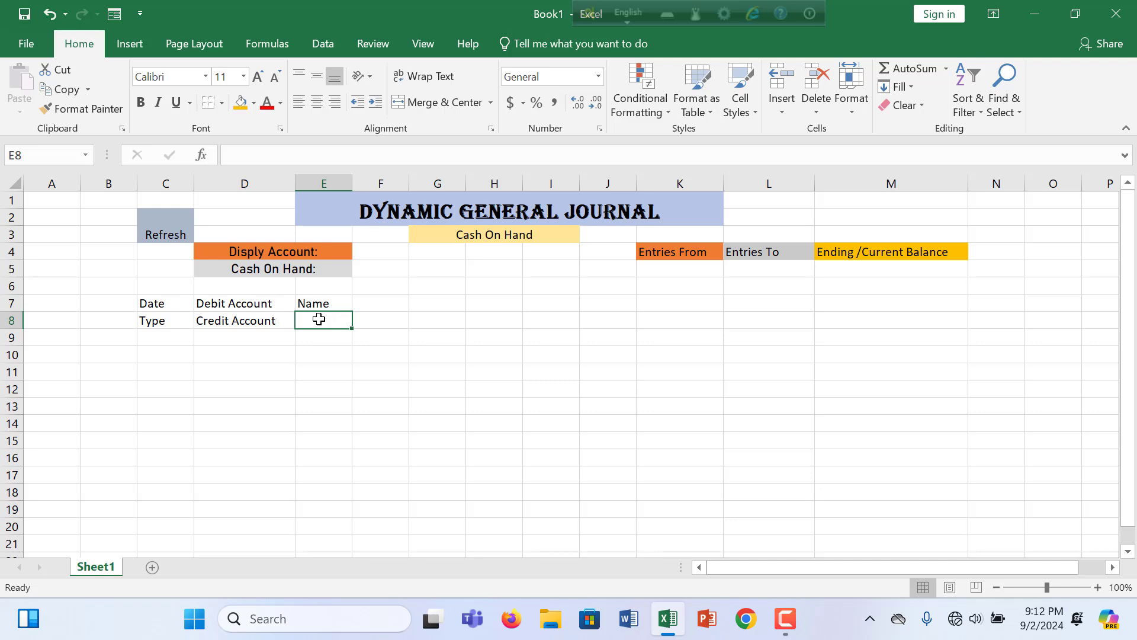
Enter the heading "Memo/Notes" in cell E8 below "Name" and widen column E to fit it.
{"action": "type", "text": "Memo"}
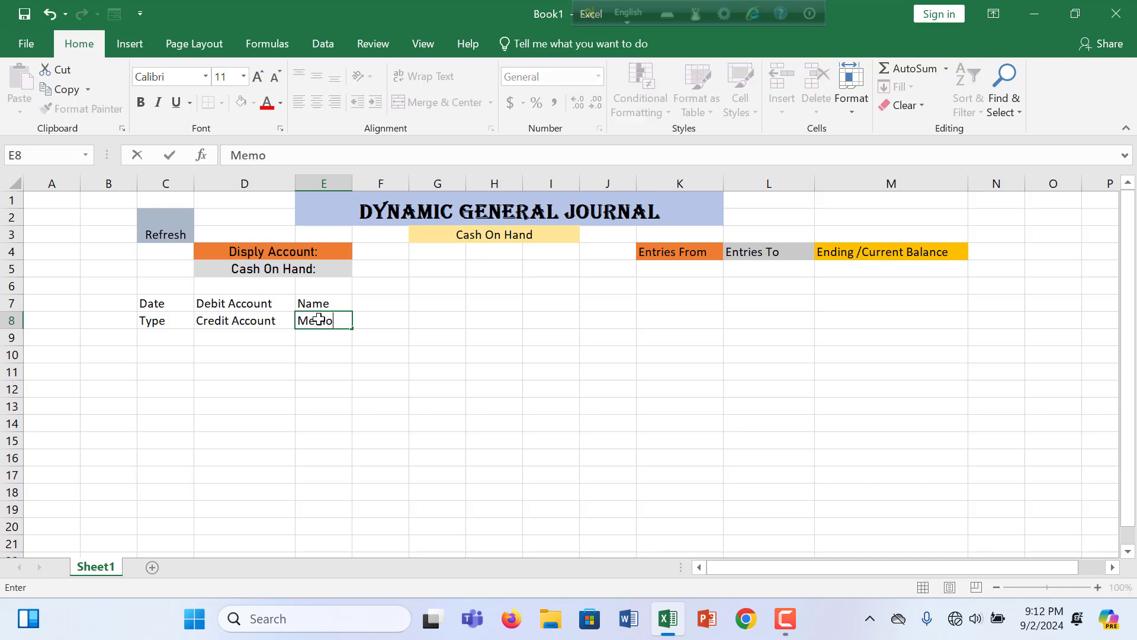
{"action": "type", "text": "/Note"}
{"action": "left_click", "coordinate": [359, 184]}
{"action": "left_click_drag", "start_coordinate": [352, 183], "coordinate": [388, 183]}
Enter the heading "Debit" in cell F7 and fill it down into F8.
{"action": "left_click", "coordinate": [411, 319]}
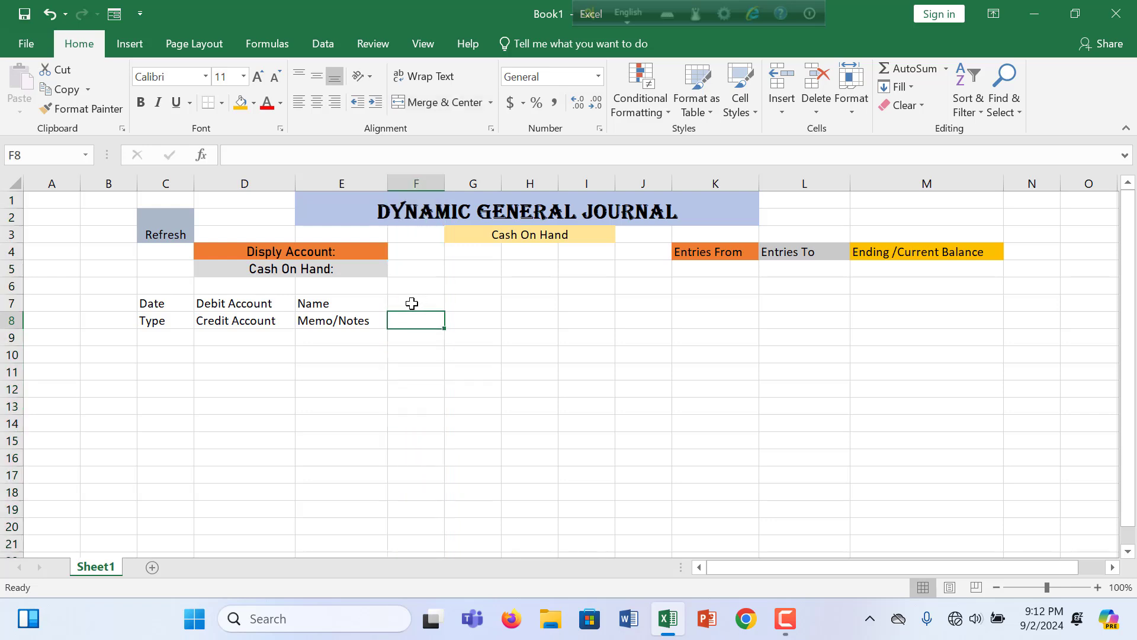
{"action": "left_click", "coordinate": [412, 303]}
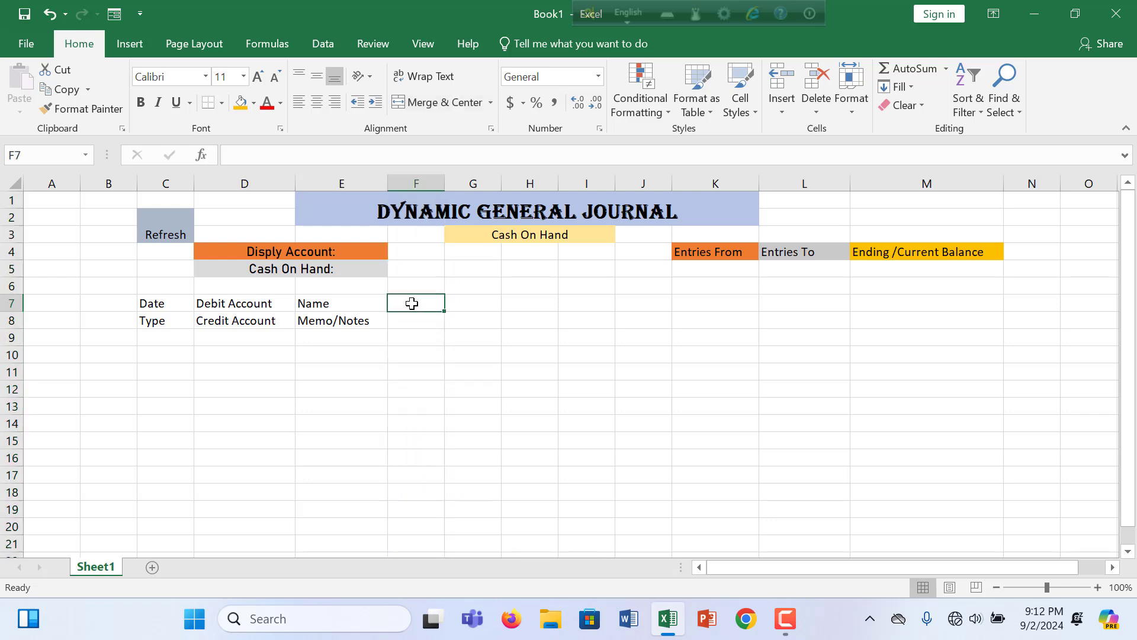
{"action": "double_click", "coordinate": [412, 304]}
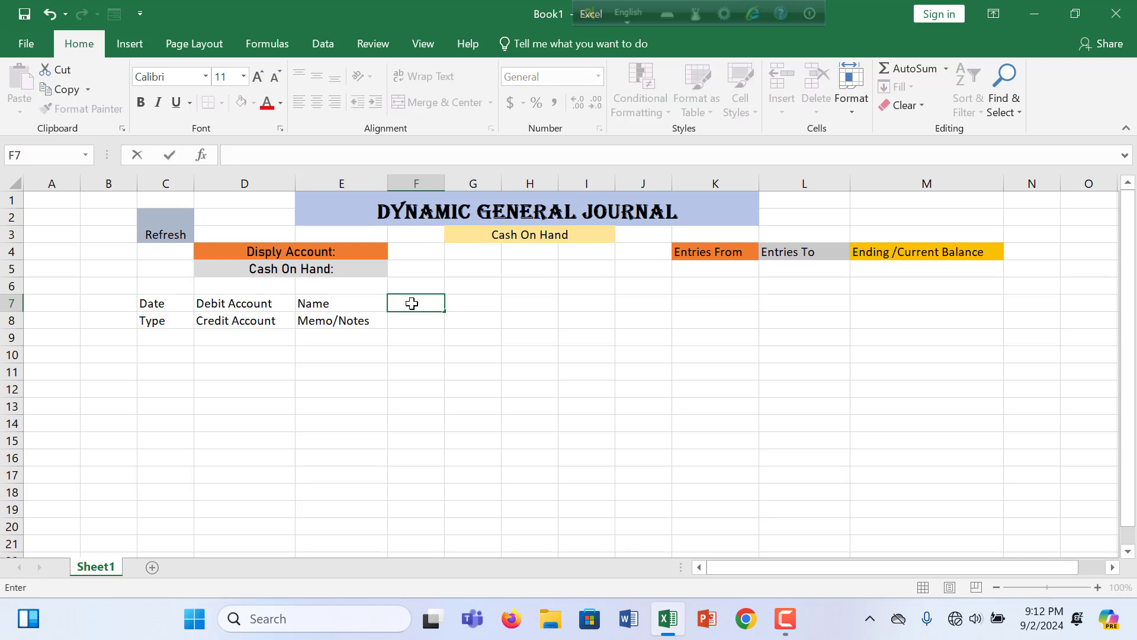
{"action": "type", "text": "Debiyt"}
{"action": "key", "text": "BackSpace"}
{"action": "key", "text": "BackSpace"}
{"action": "type", "text": "t"}
{"action": "key", "text": "Return"}
{"action": "left_click", "coordinate": [411, 303]}
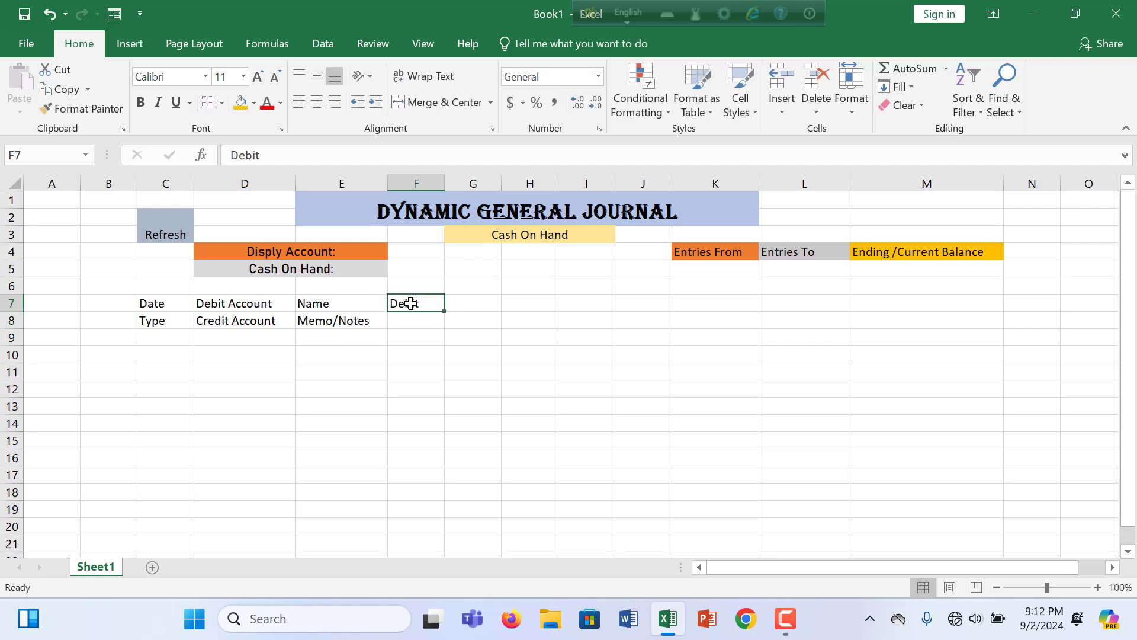
{"action": "left_click_drag", "start_coordinate": [443, 316], "coordinate": [444, 323]}
Enter the heading "Credit" in cell G7 and fill it down into G8.
{"action": "left_click", "coordinate": [491, 303]}
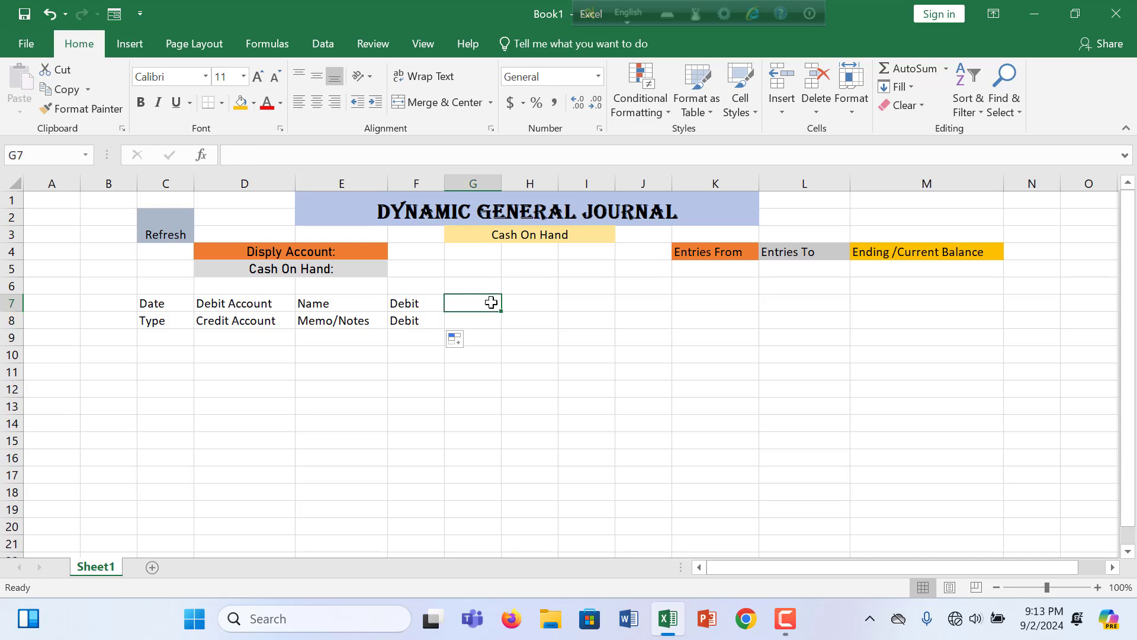
{"action": "type", "text": "C"}
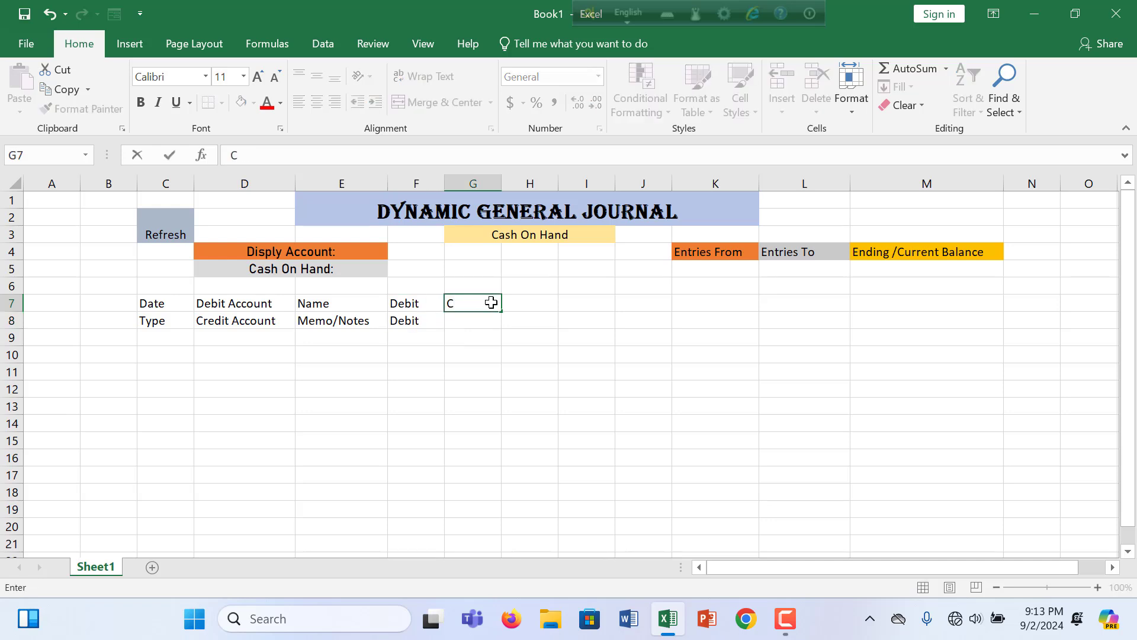
{"action": "type", "text": "redit"}
{"action": "key", "text": "Return"}
{"action": "left_click", "coordinate": [496, 302]}
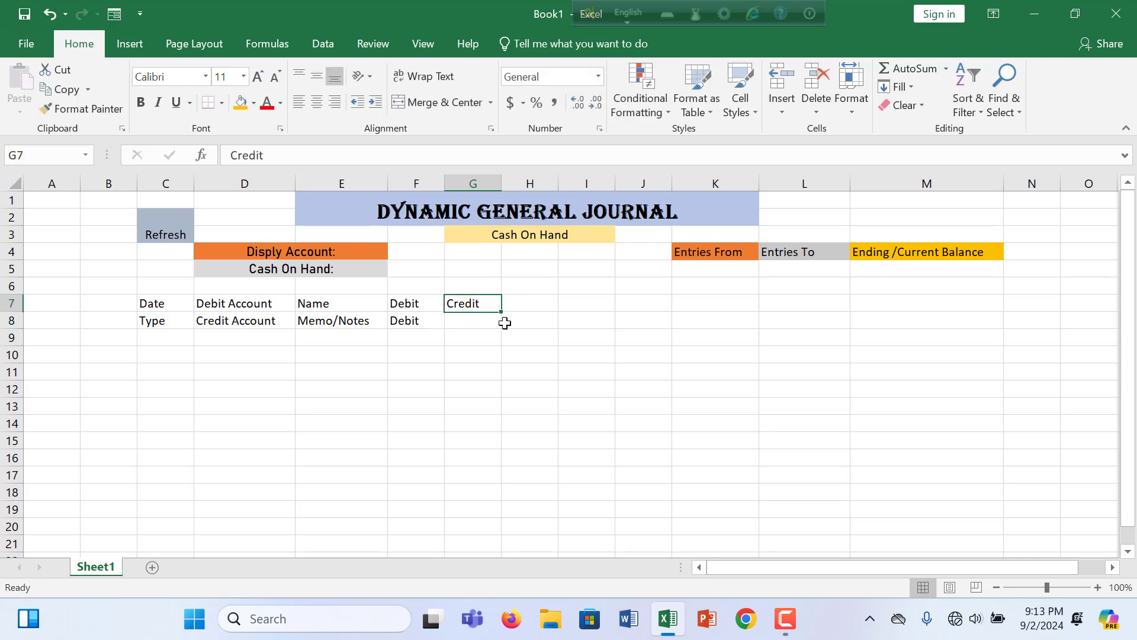
{"action": "left_click_drag", "start_coordinate": [503, 312], "coordinate": [501, 323]}
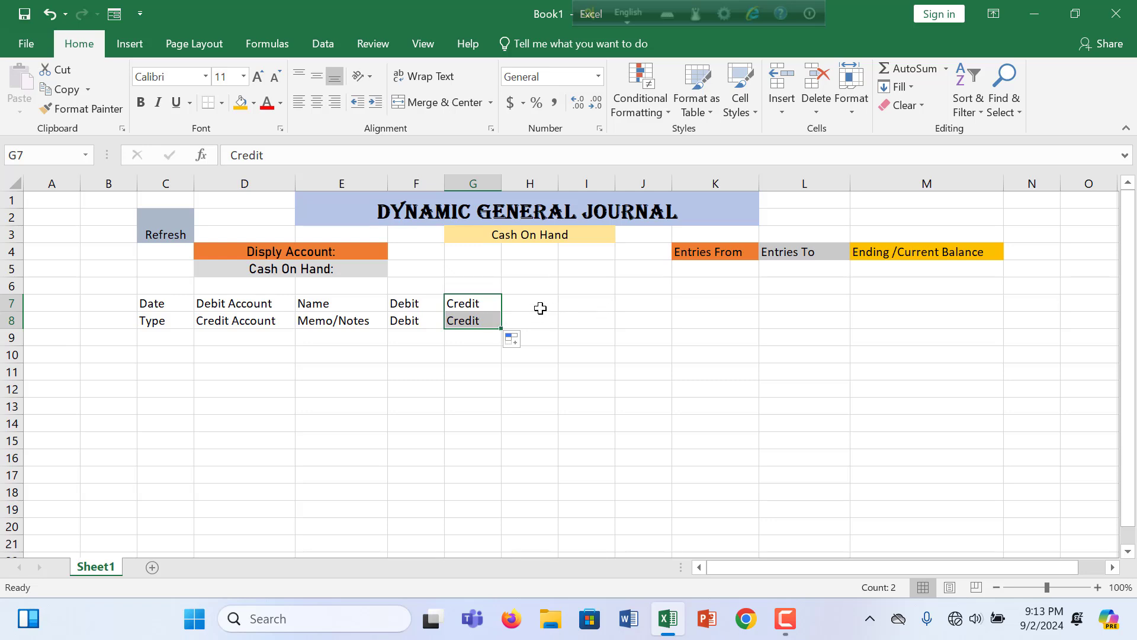
Enter the heading "Balance" in cell H7 and widen column H slightly.
{"action": "left_click", "coordinate": [538, 303]}
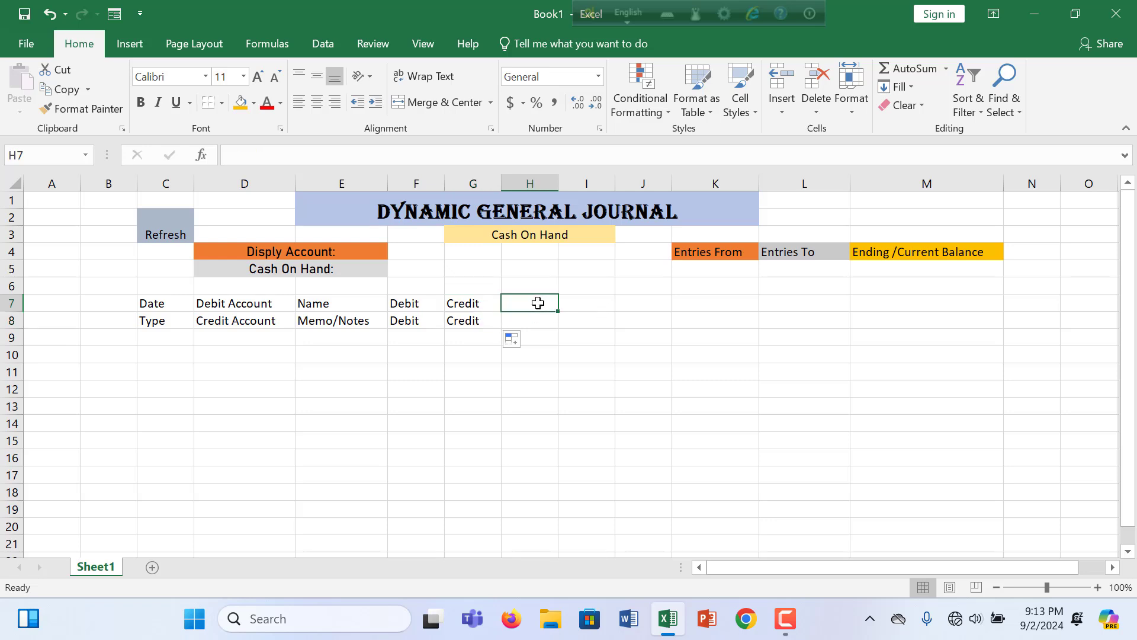
{"action": "type", "text": "Balance"}
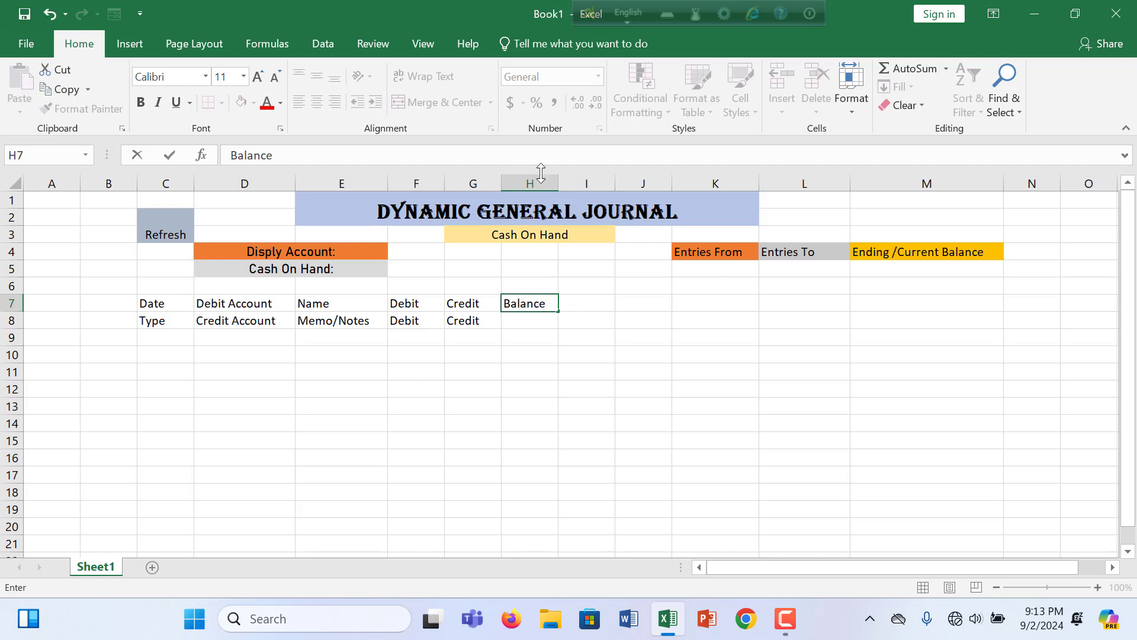
{"action": "left_click", "coordinate": [563, 183]}
{"action": "left_click_drag", "start_coordinate": [560, 183], "coordinate": [580, 183]}
Merge and center cells I7:I8 beside the "Balance" heading.
{"action": "left_click", "coordinate": [604, 306]}
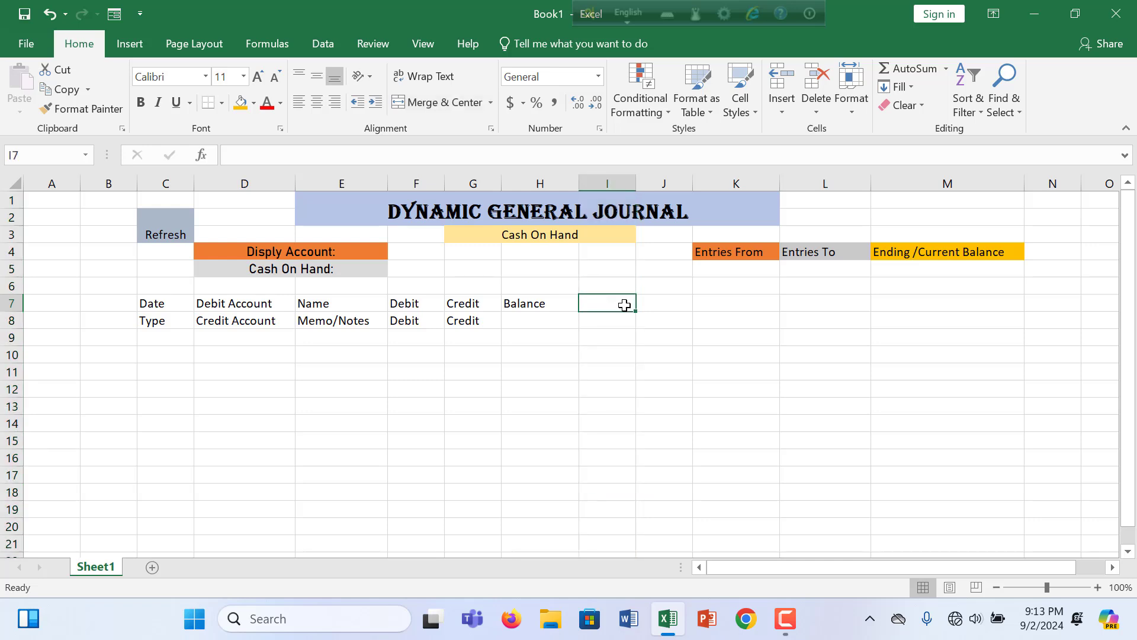
{"action": "left_click_drag", "start_coordinate": [625, 305], "coordinate": [617, 320]}
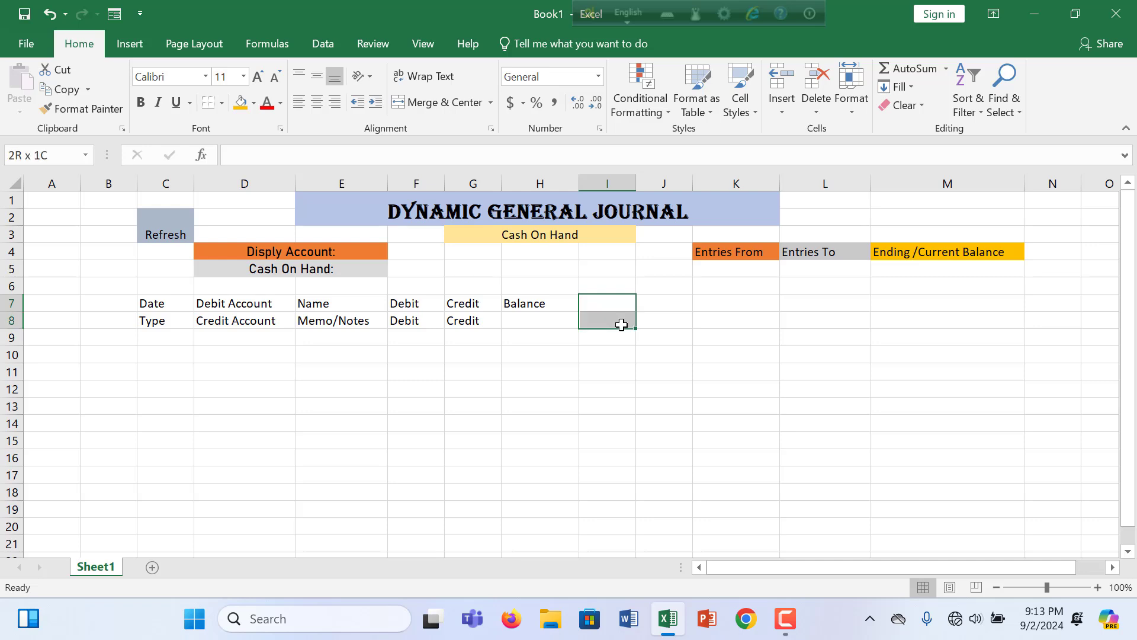
{"action": "left_click", "coordinate": [444, 107]}
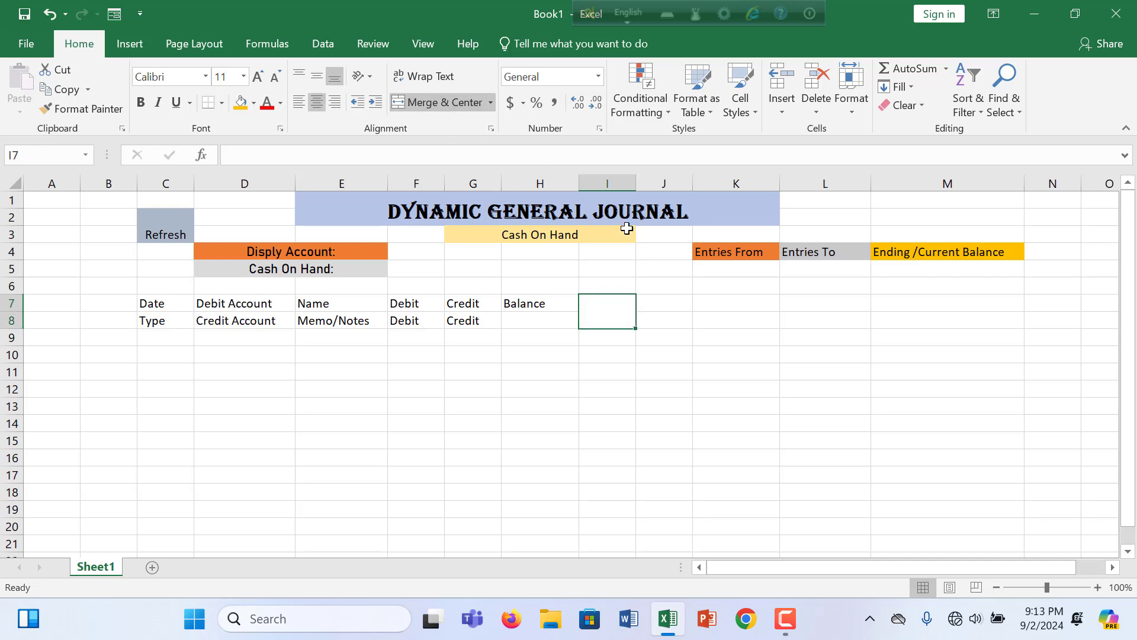
Enter "Save & Edit" in the merged cell I7:I8 and widen column I to fit the text.
{"action": "double_click", "coordinate": [592, 320]}
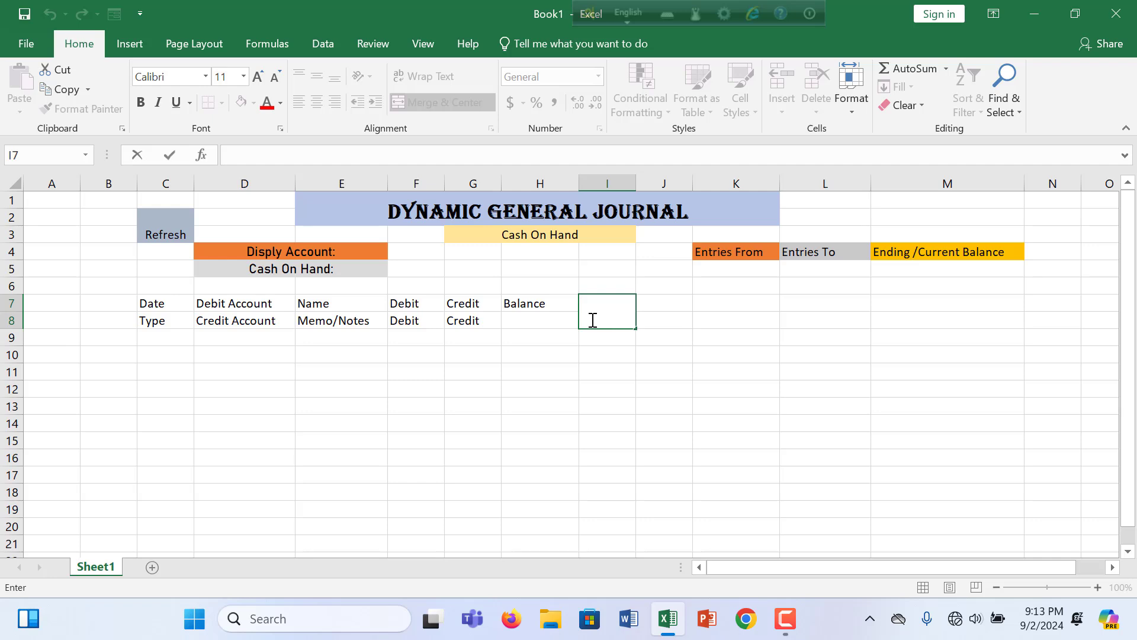
{"action": "type", "text": "Save & Edfi"}
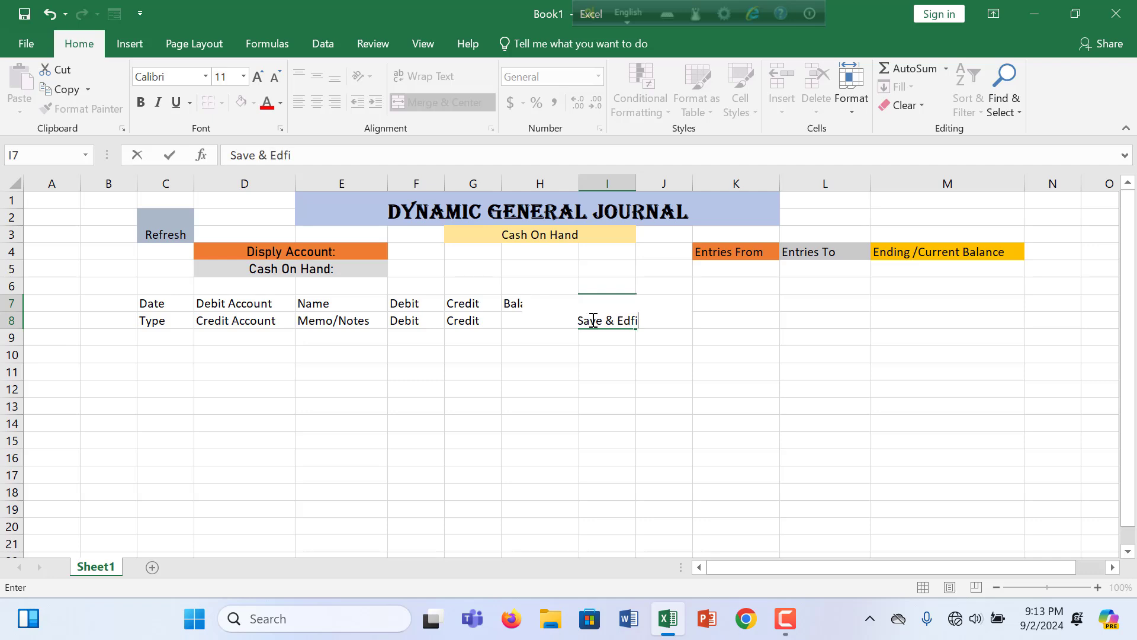
{"action": "key", "text": "BackSpace"}
{"action": "key", "text": "BackSpace"}
{"action": "type", "text": "it"}
{"action": "left_click", "coordinate": [415, 425]}
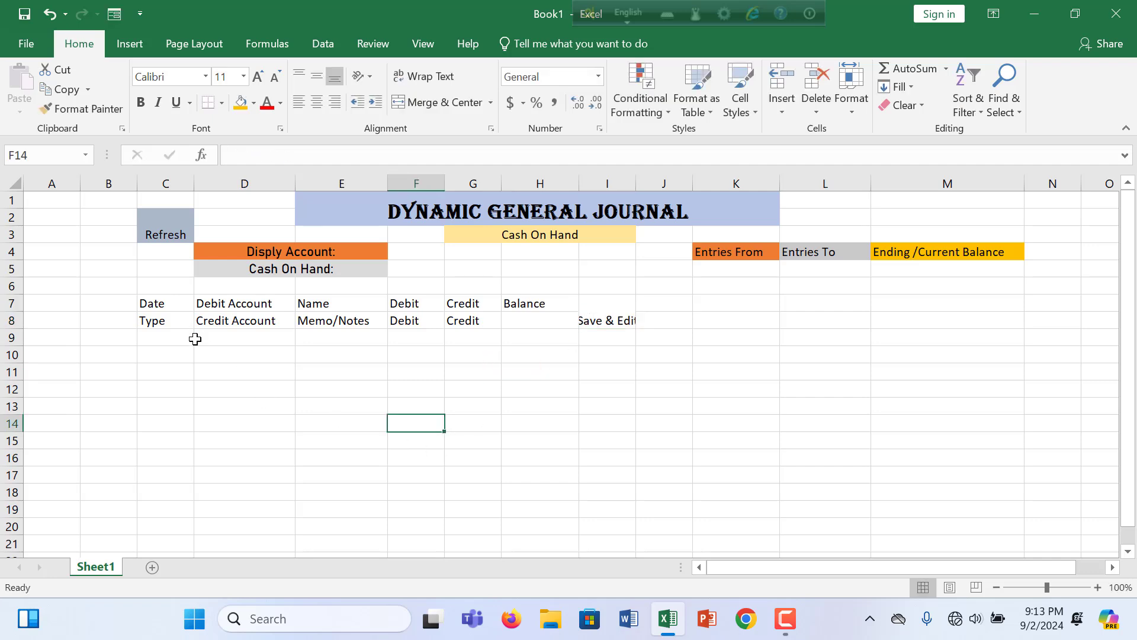
{"action": "left_click_drag", "start_coordinate": [636, 183], "coordinate": [653, 184]}
{"action": "left_click", "coordinate": [616, 338]}
Apply all borders to the journal heading block C7:I8.
{"action": "left_click", "coordinate": [532, 301]}
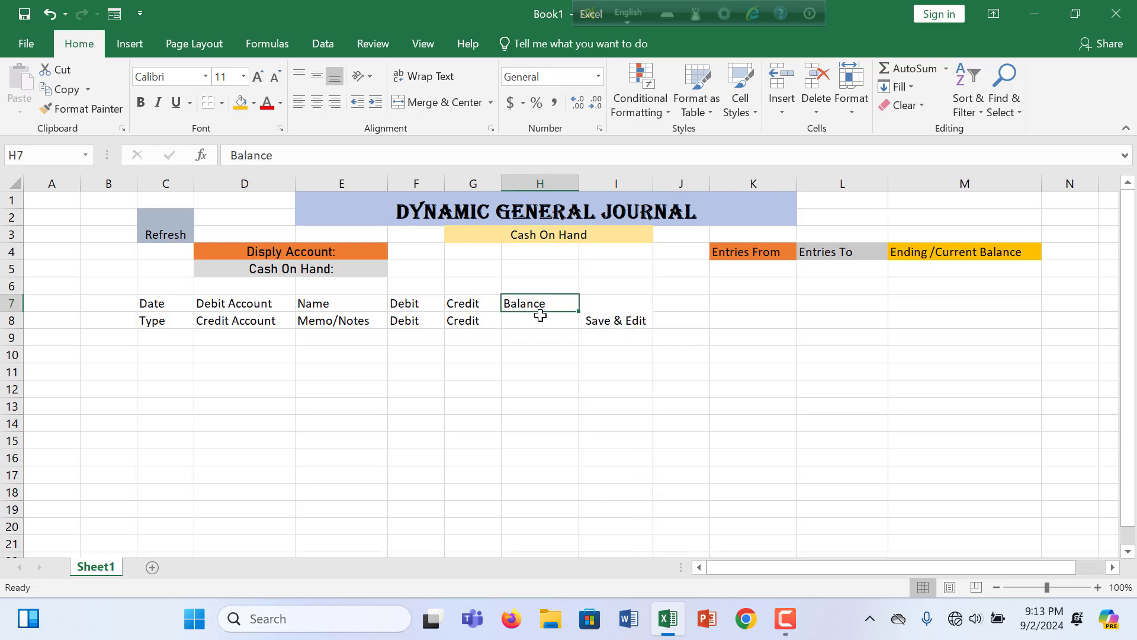
{"action": "left_click_drag", "start_coordinate": [154, 302], "coordinate": [633, 308]}
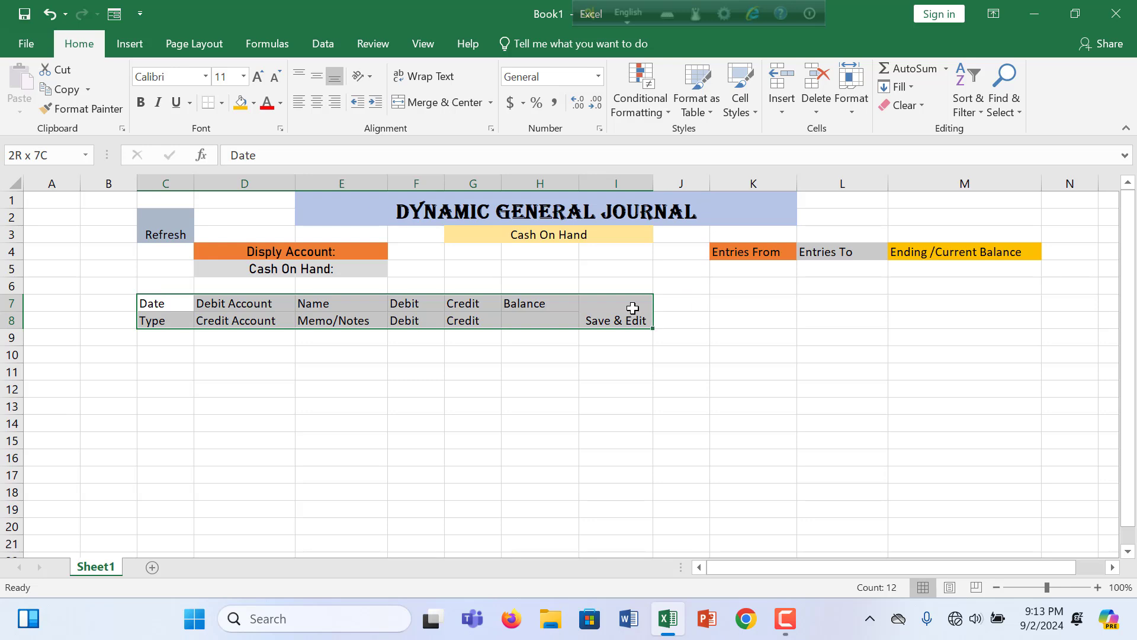
{"action": "left_click", "coordinate": [220, 102]}
{"action": "left_click", "coordinate": [254, 252]}
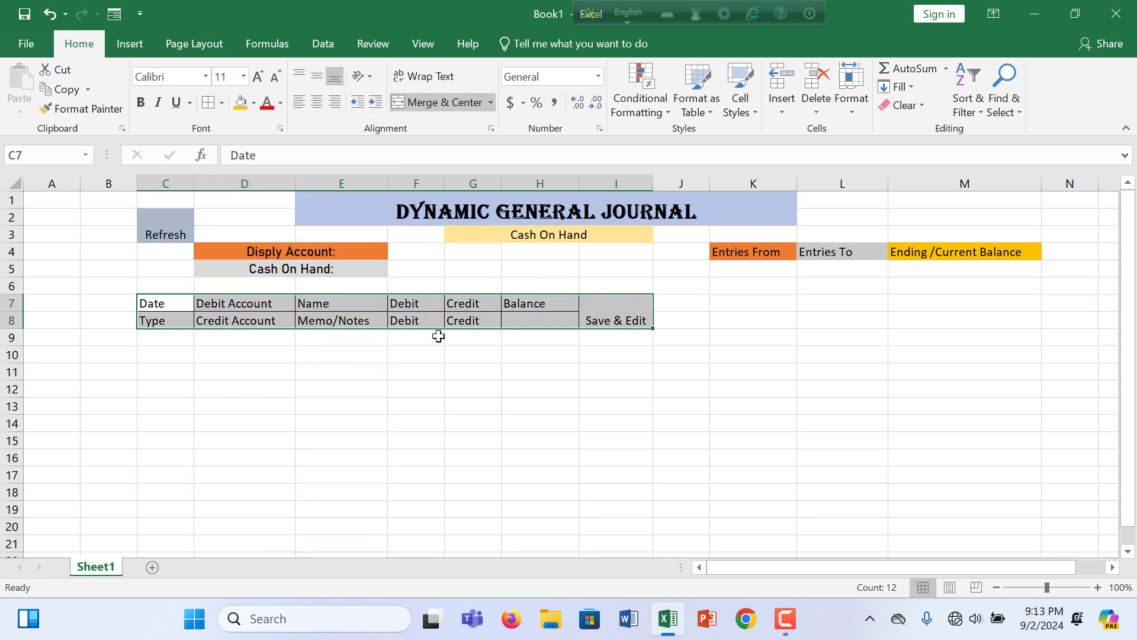
{"action": "left_click", "coordinate": [434, 356]}
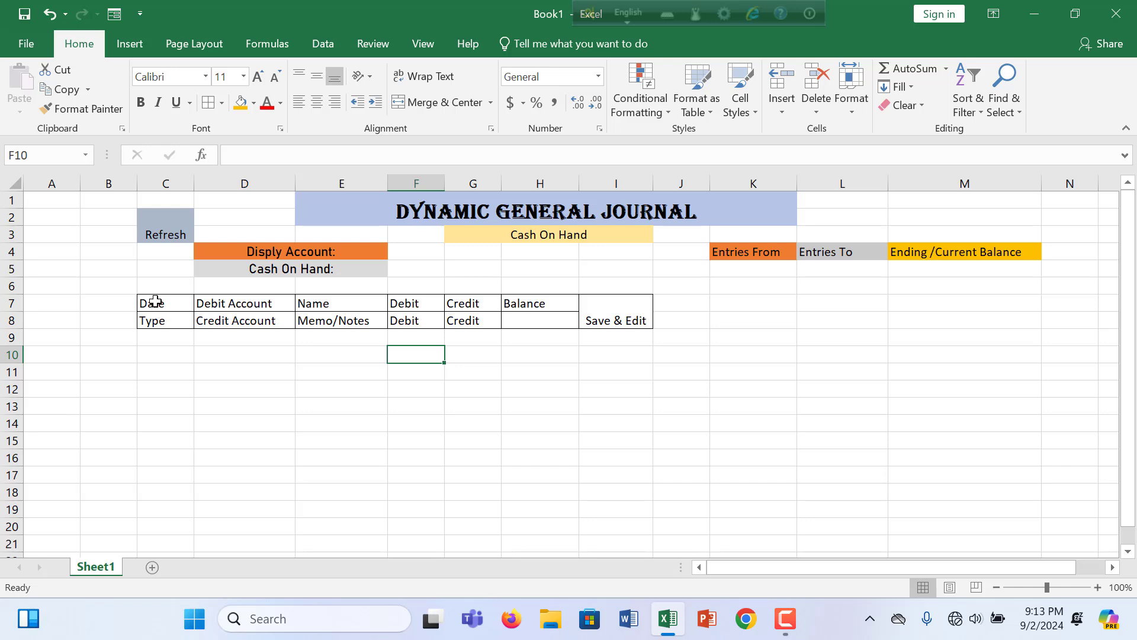
Fill both rows of journal headings, C7:H8, with light blue.
{"action": "left_click_drag", "start_coordinate": [152, 300], "coordinate": [565, 300]}
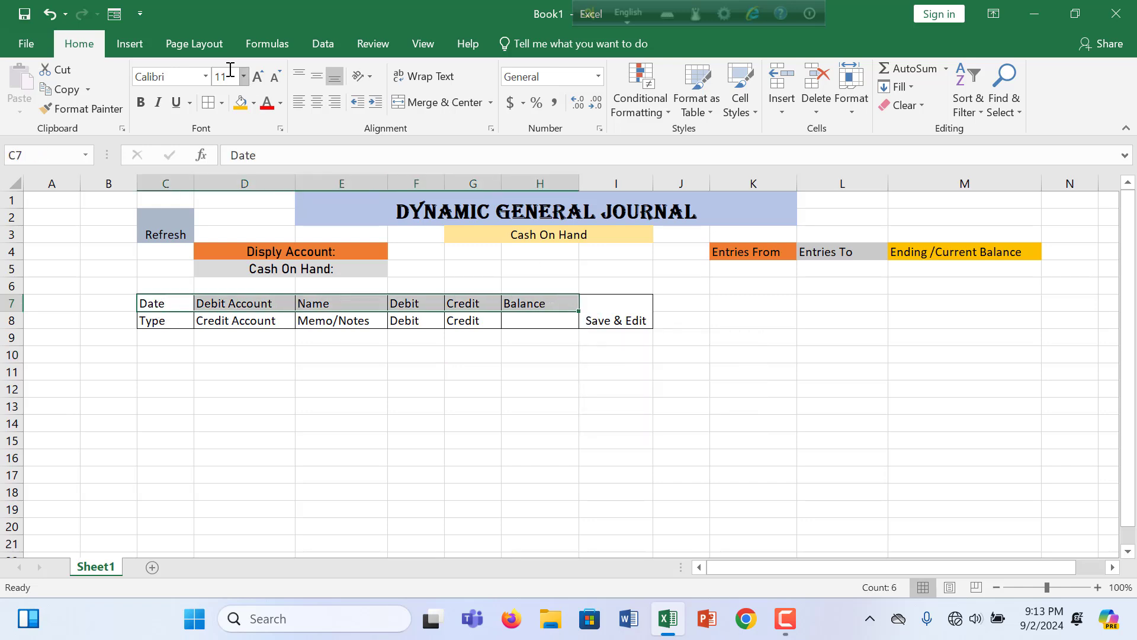
{"action": "left_click", "coordinate": [259, 104]}
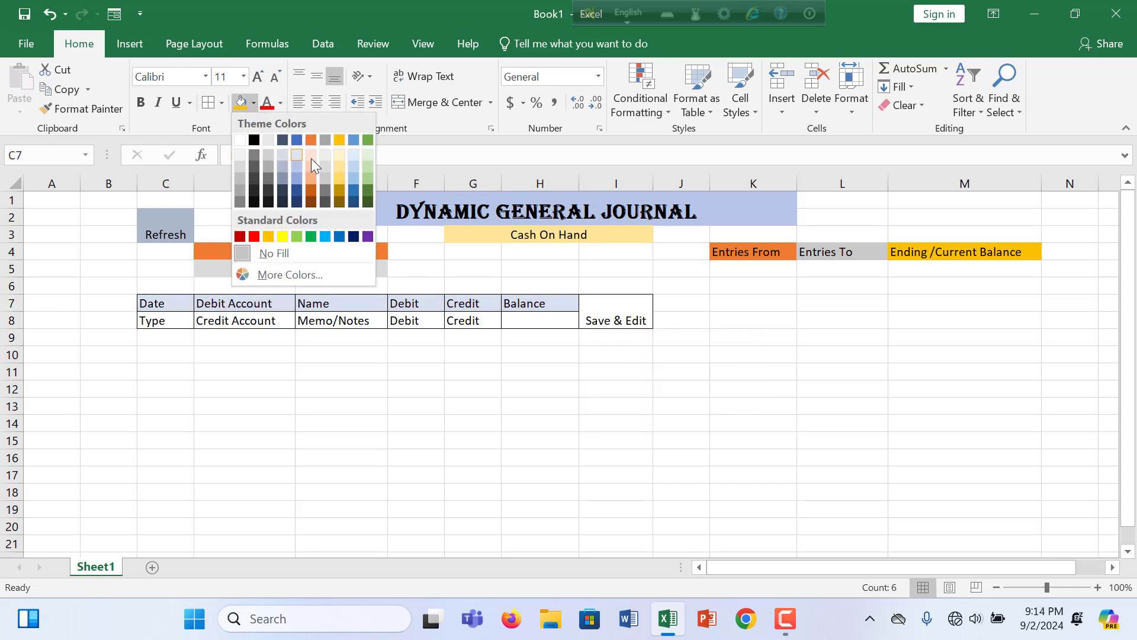
{"action": "left_click", "coordinate": [351, 161]}
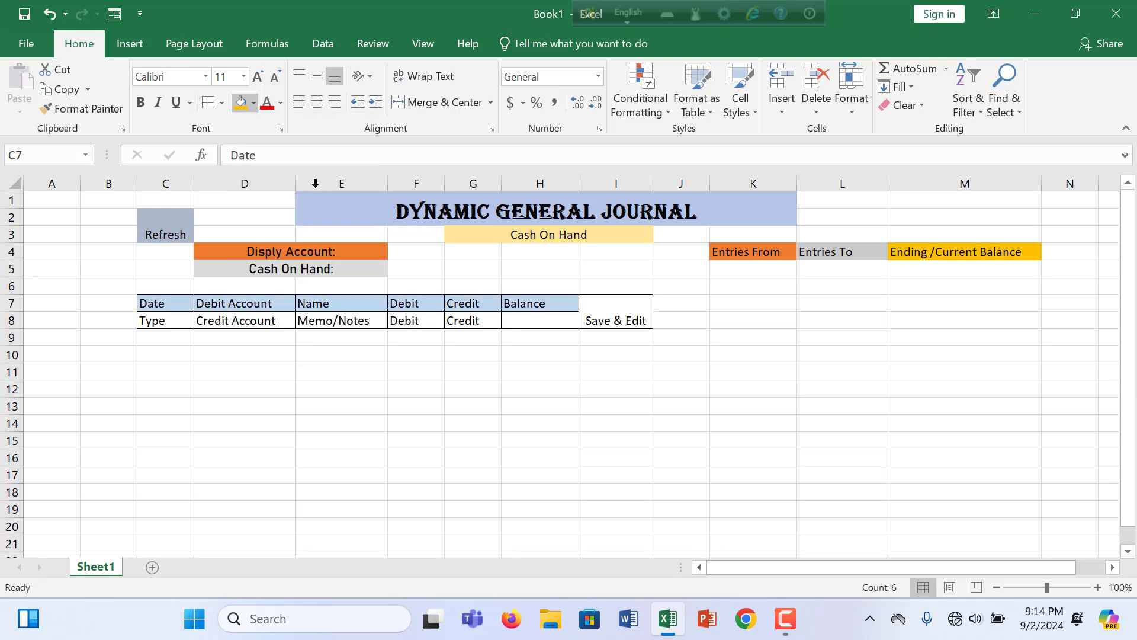
{"action": "left_click_drag", "start_coordinate": [156, 320], "coordinate": [528, 320]}
{"action": "left_click", "coordinate": [241, 102]}
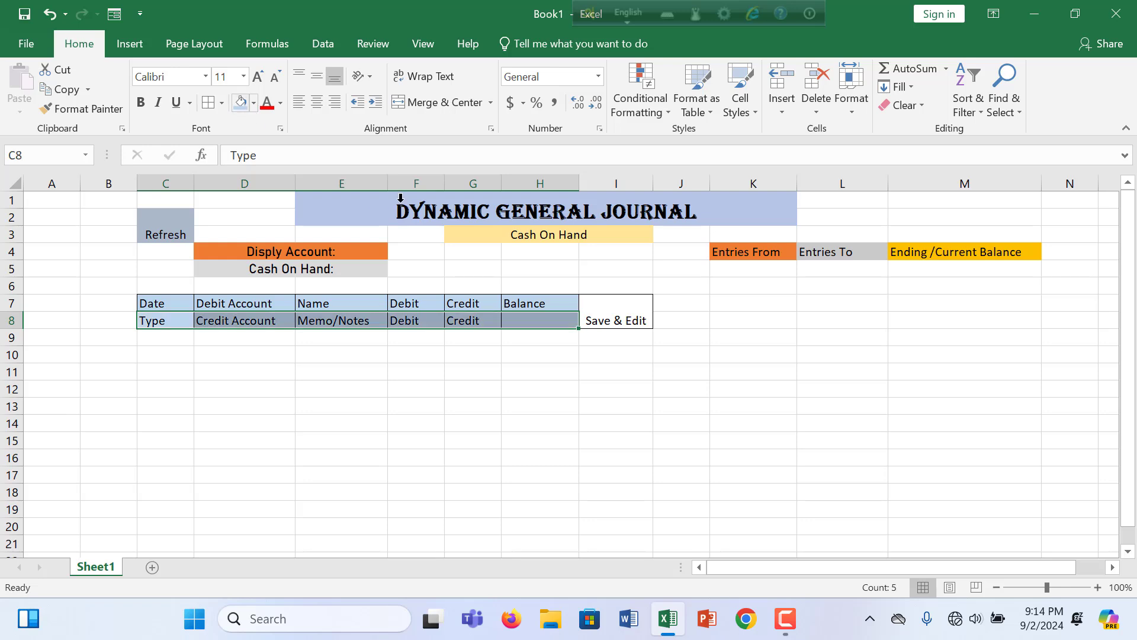
Fill the merged "Save & Edit" cell with light gold.
{"action": "left_click", "coordinate": [597, 308]}
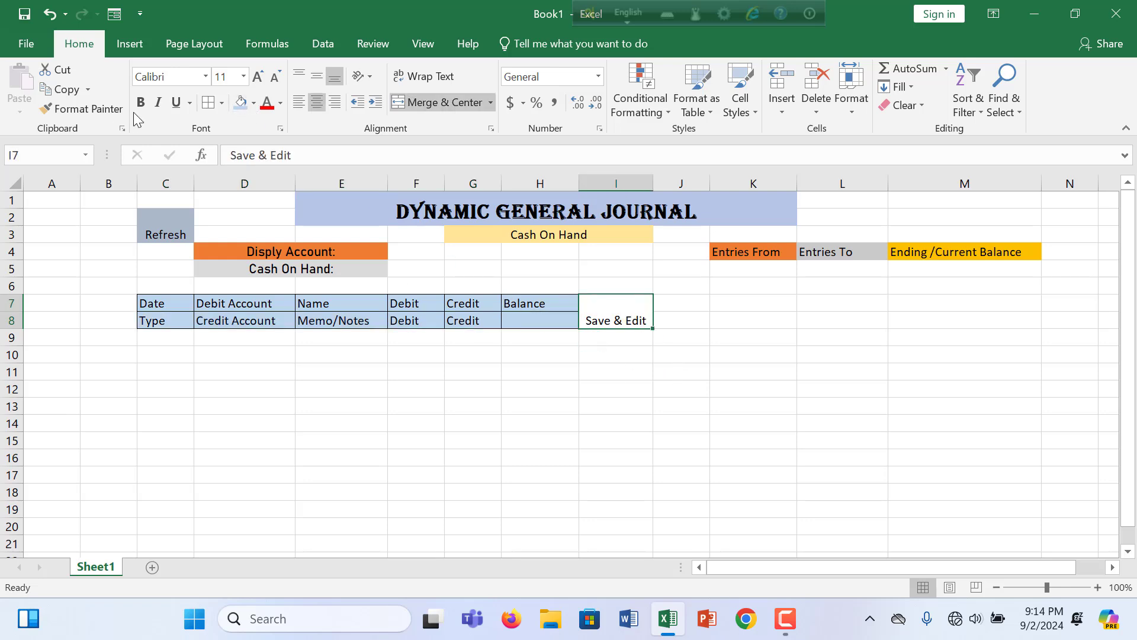
{"action": "left_click", "coordinate": [254, 108]}
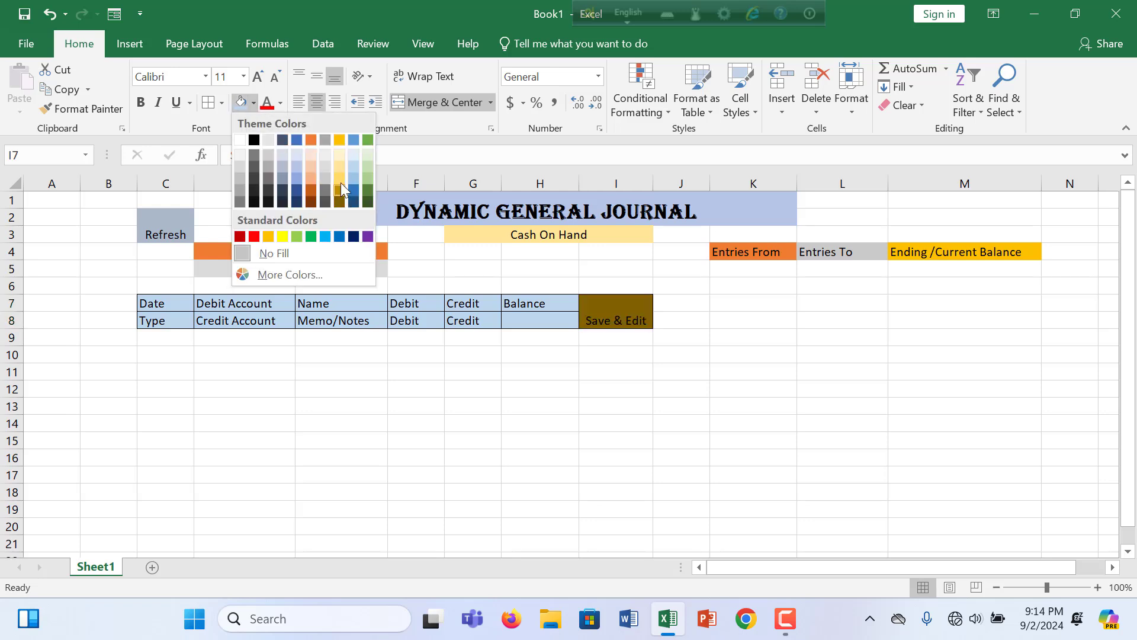
{"action": "left_click", "coordinate": [339, 162]}
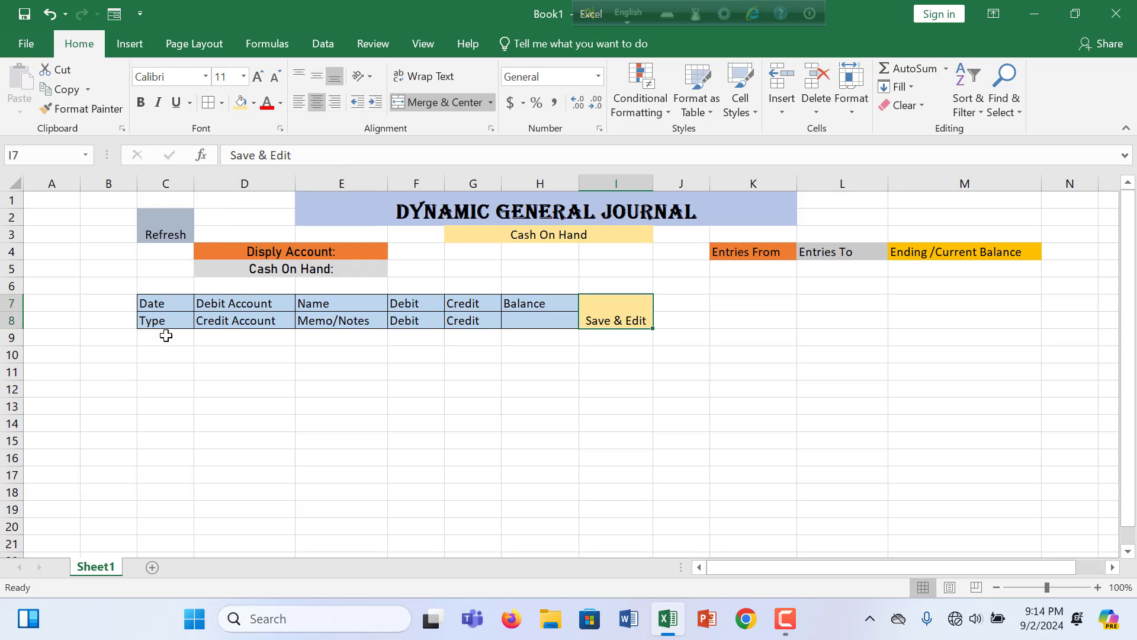
{"action": "left_click", "coordinate": [166, 335]}
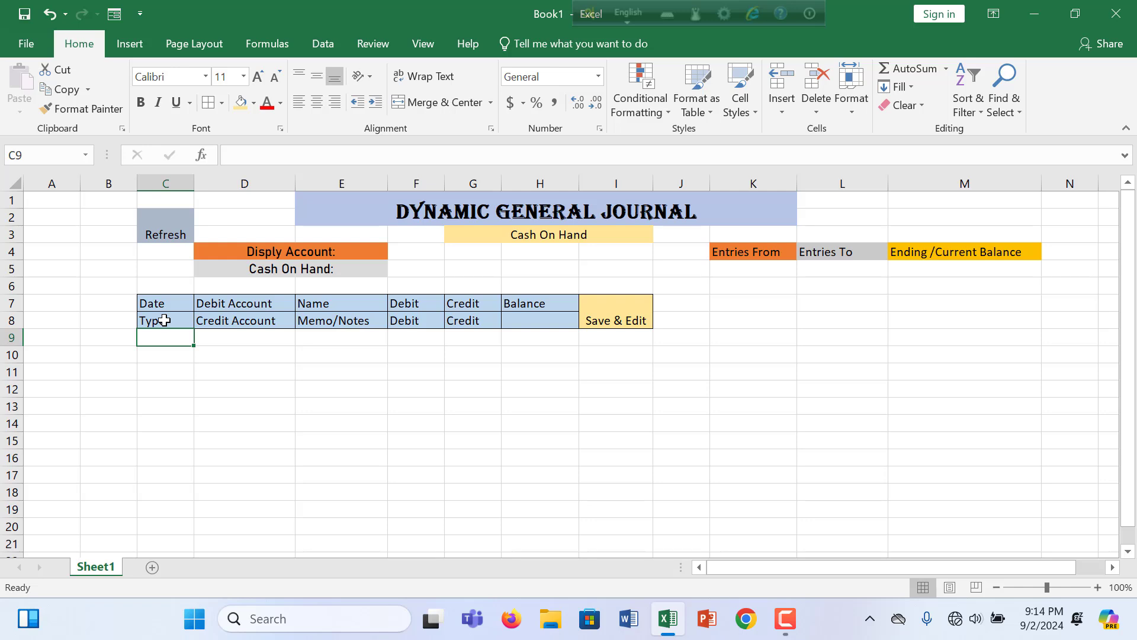
{"action": "left_click", "coordinate": [472, 251]}
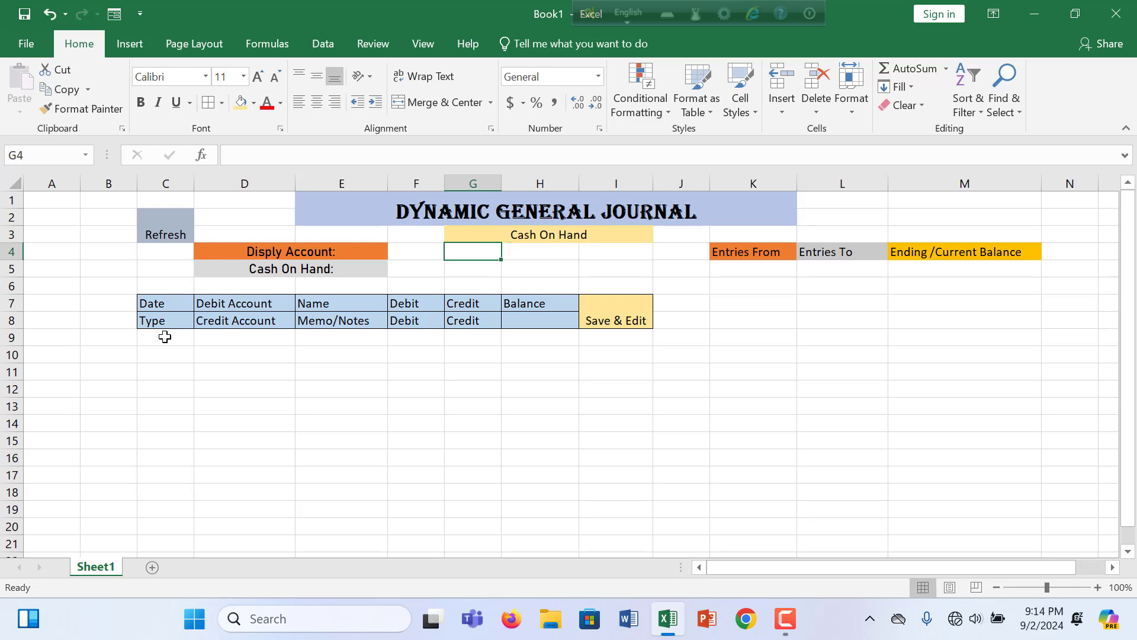
{"action": "left_click", "coordinate": [237, 356]}
Widen column C and enter the date 4/1/2024 in cell C9 as the first journal entry.
{"action": "left_click", "coordinate": [175, 341]}
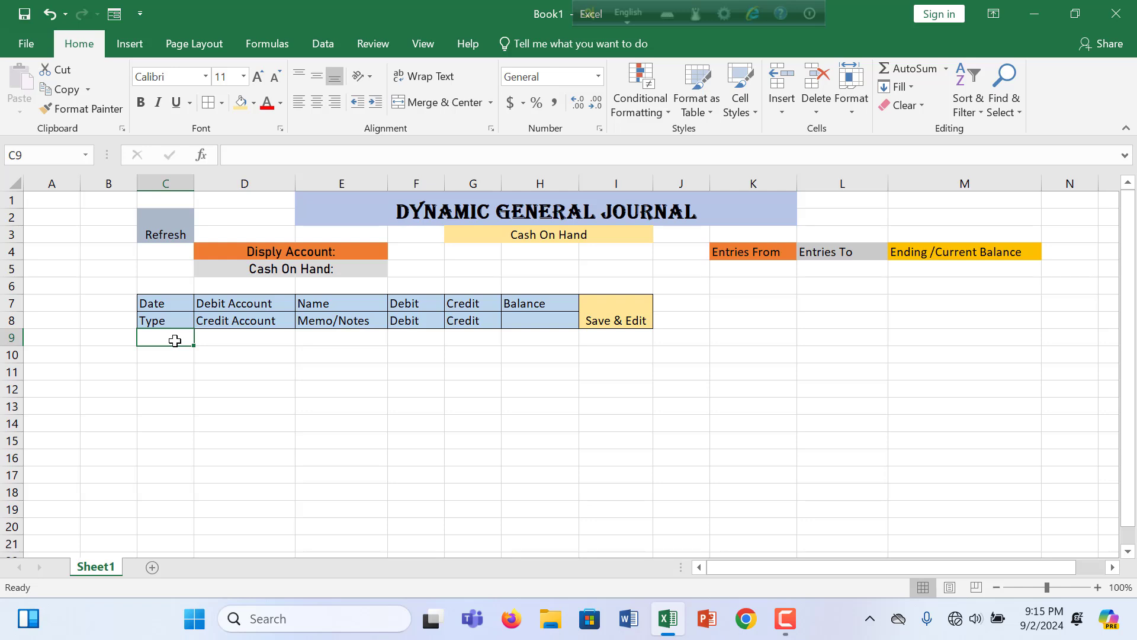
{"action": "left_click_drag", "start_coordinate": [195, 183], "coordinate": [223, 183]}
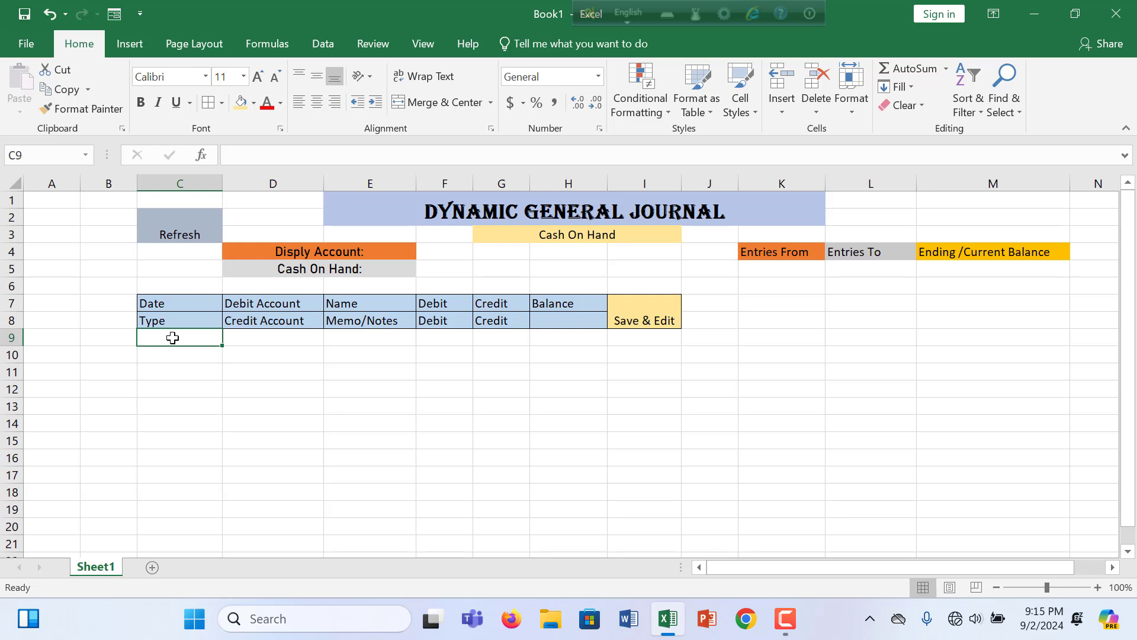
{"action": "type", "text": "4/"}
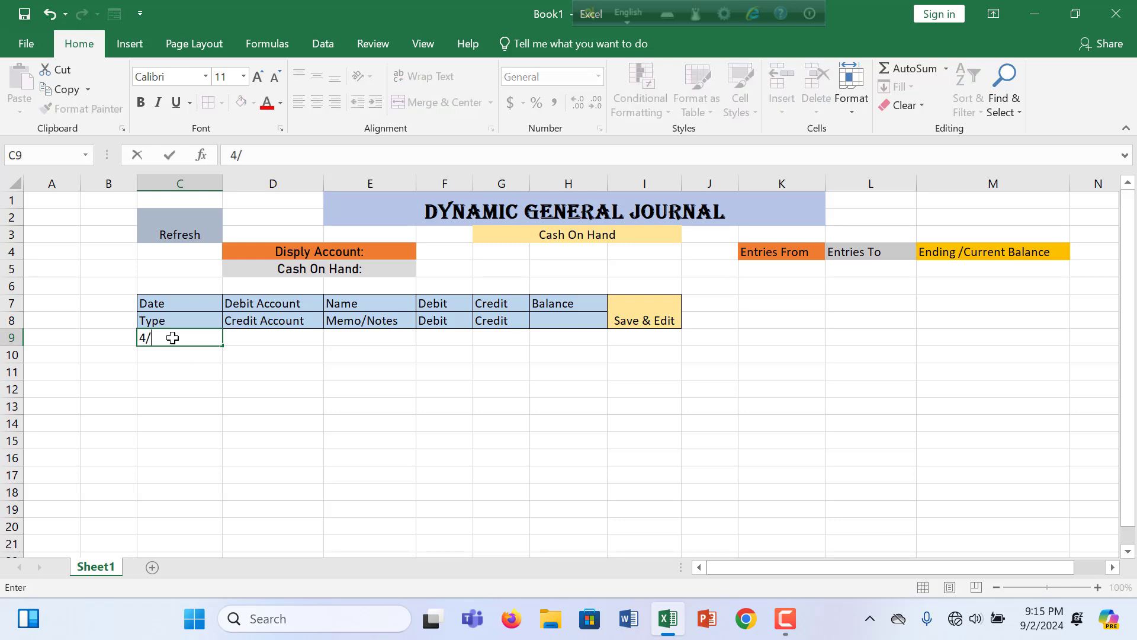
{"action": "type", "text": "1/2024"}
Enter "Purhased Clothing" as the debit account in cell D9 of the first journal entry.
{"action": "left_click", "coordinate": [244, 339]}
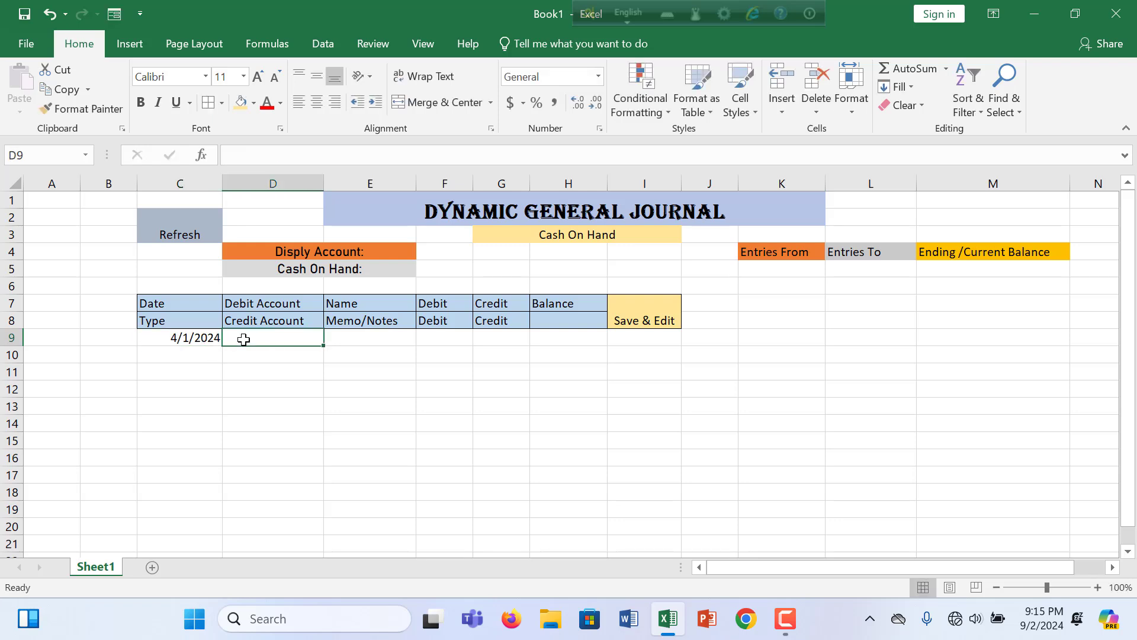
{"action": "type", "text": "Pu"}
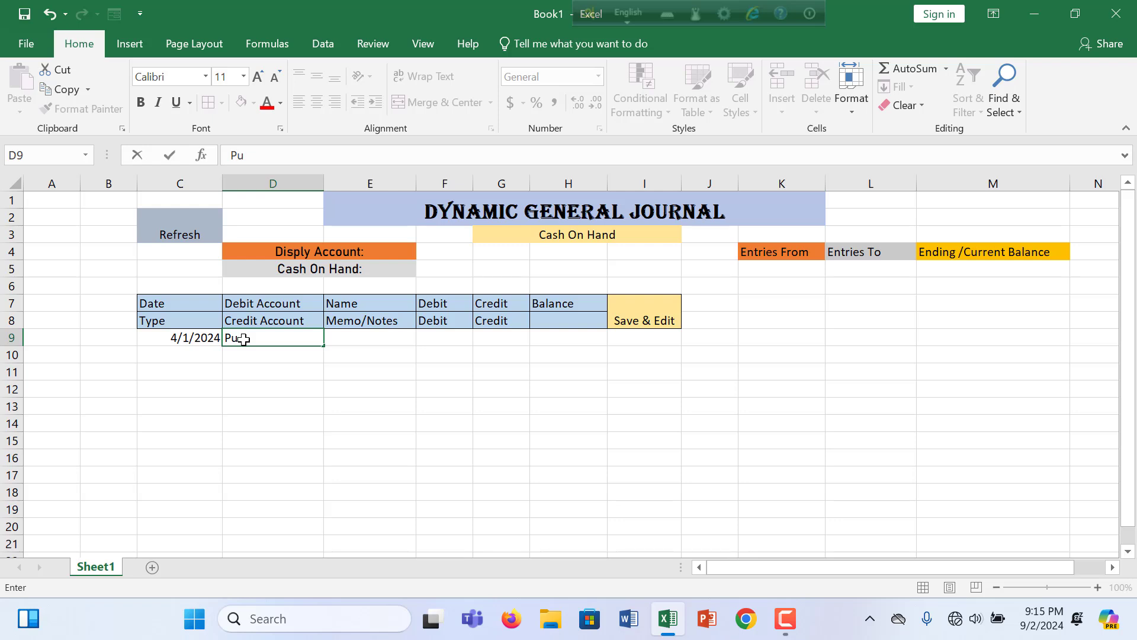
{"action": "type", "text": "hased Closi"}
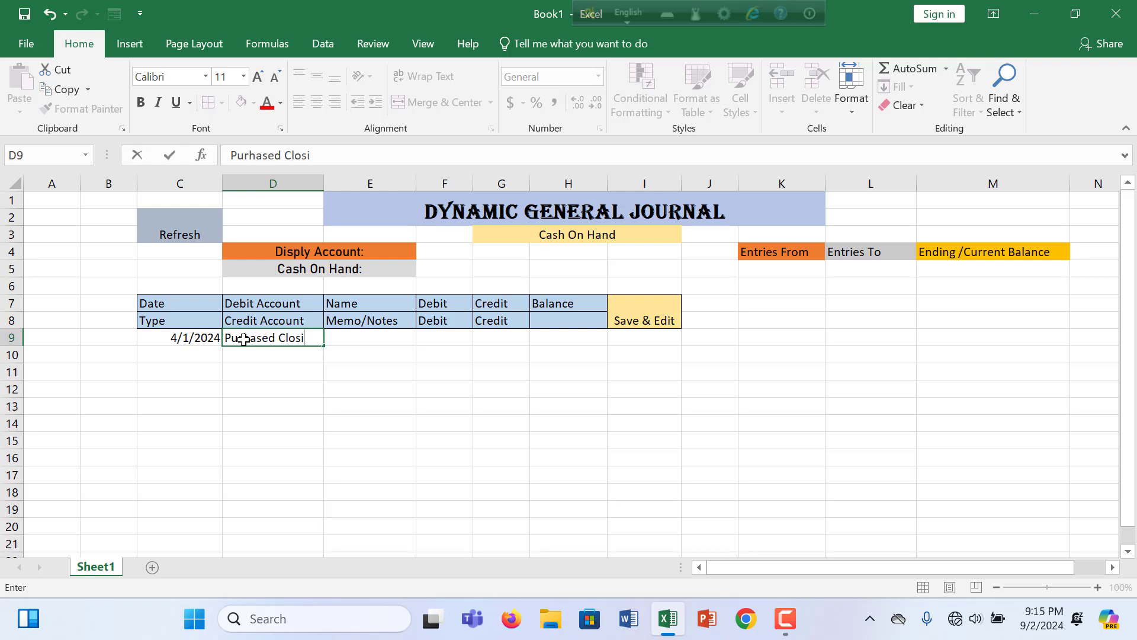
{"action": "type", "text": "ng"}
{"action": "key", "text": "BackSpace"}
{"action": "key", "text": "BackSpace"}
{"action": "key", "text": "BackSpace"}
{"action": "key", "text": "BackSpace"}
{"action": "type", "text": "thing"}
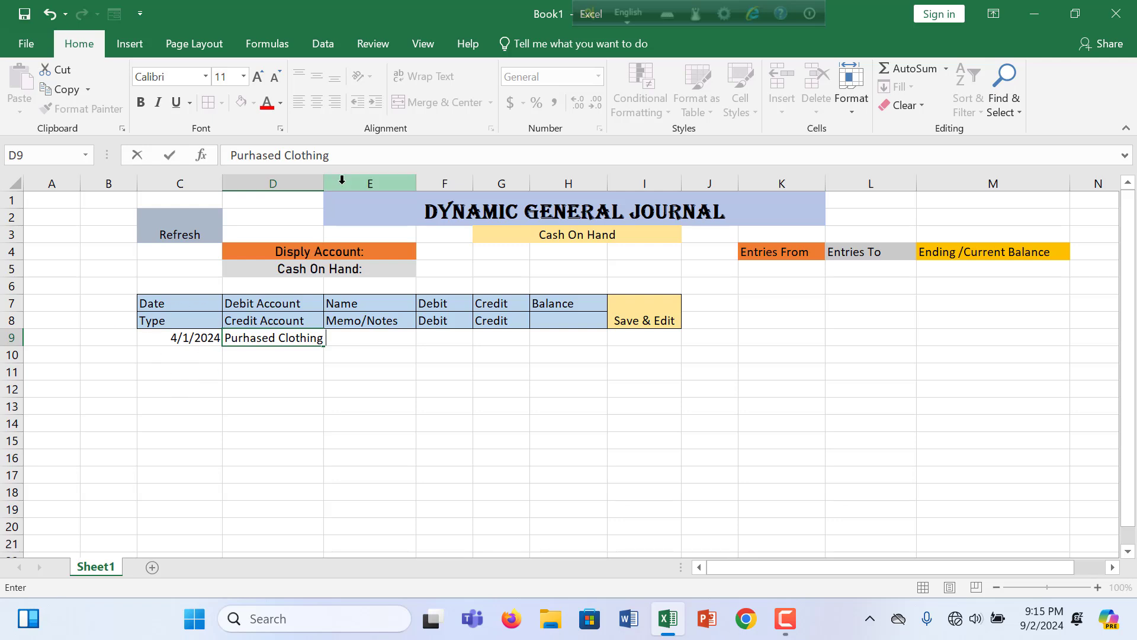
Widen column D so the debit account text in D9 fits inside the cell.
{"action": "left_click_drag", "start_coordinate": [325, 183], "coordinate": [335, 184]}
{"action": "left_click", "coordinate": [352, 379]}
{"action": "left_click", "coordinate": [269, 339]}
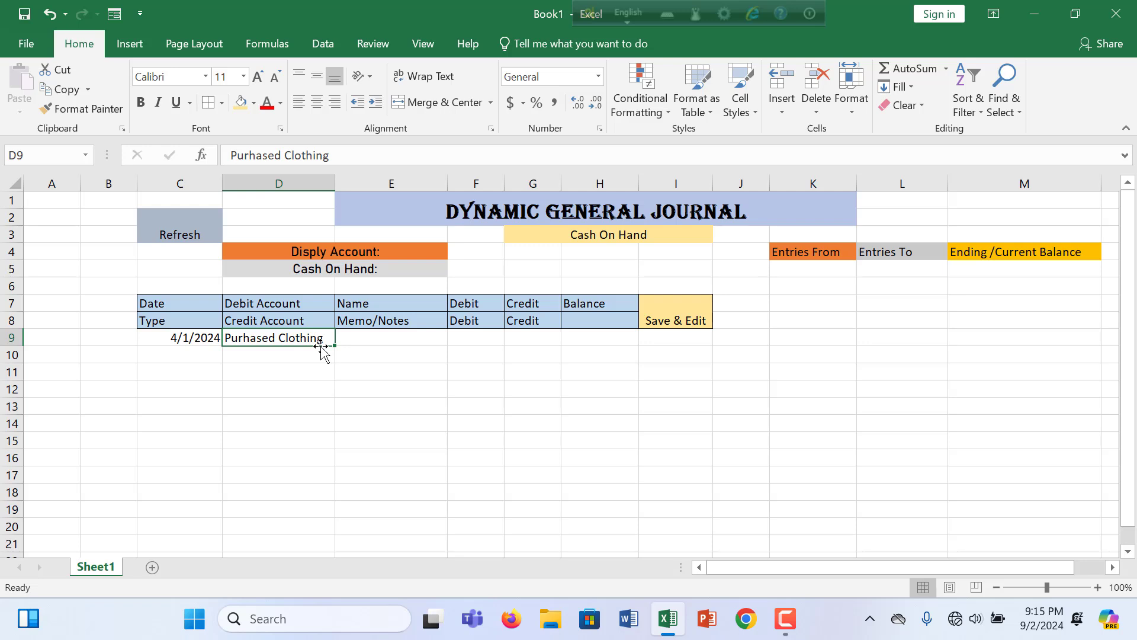
Enter "rubi Fashion" as the name for the first journal entry in cell E9.
{"action": "left_click", "coordinate": [375, 336]}
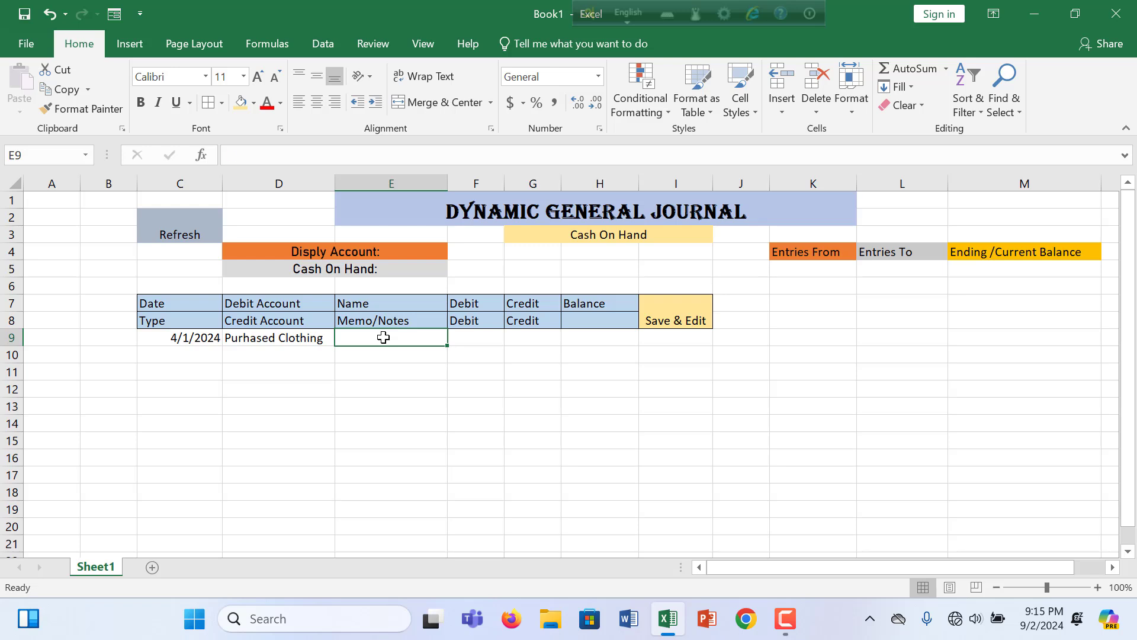
{"action": "type", "text": "rubi F"}
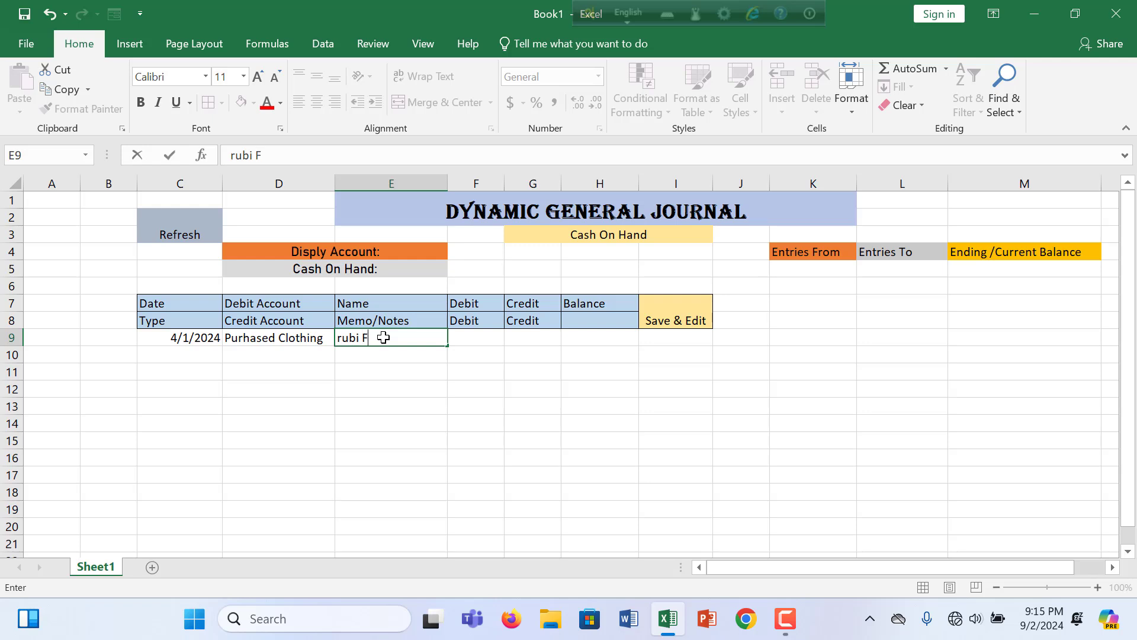
{"action": "type", "text": "ass"}
{"action": "type", "text": "hin"}
{"action": "key", "text": "BackSpace"}
{"action": "type", "text": "on"}
Apply the dollar Accounting format to cell F9 and enter 30 as the debit amount.
{"action": "left_click", "coordinate": [485, 336]}
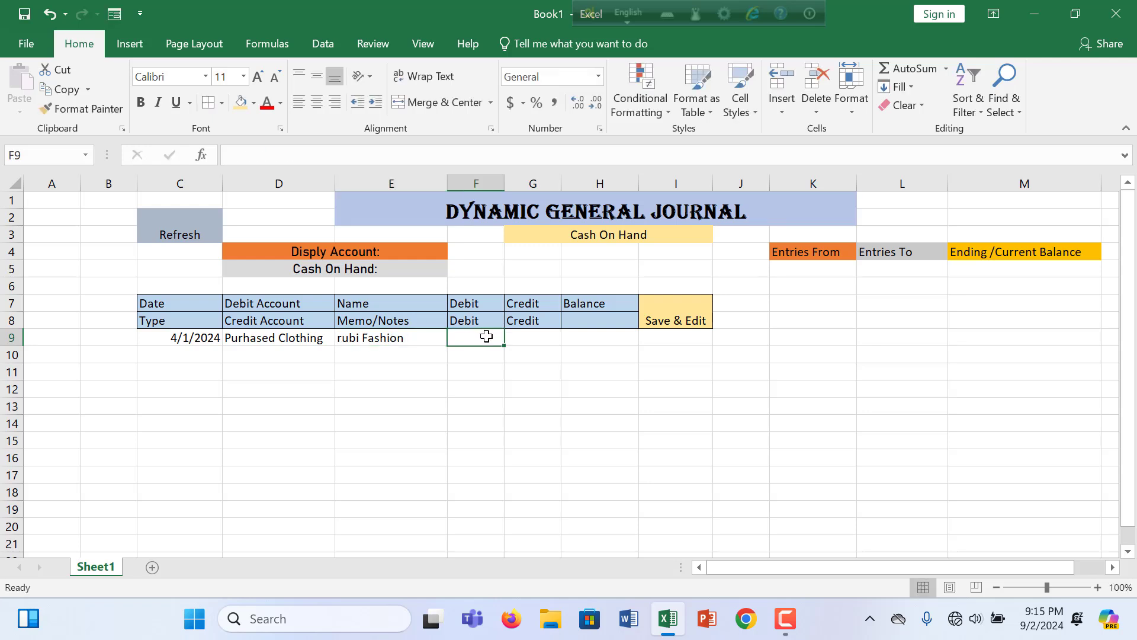
{"action": "left_click", "coordinate": [509, 102]}
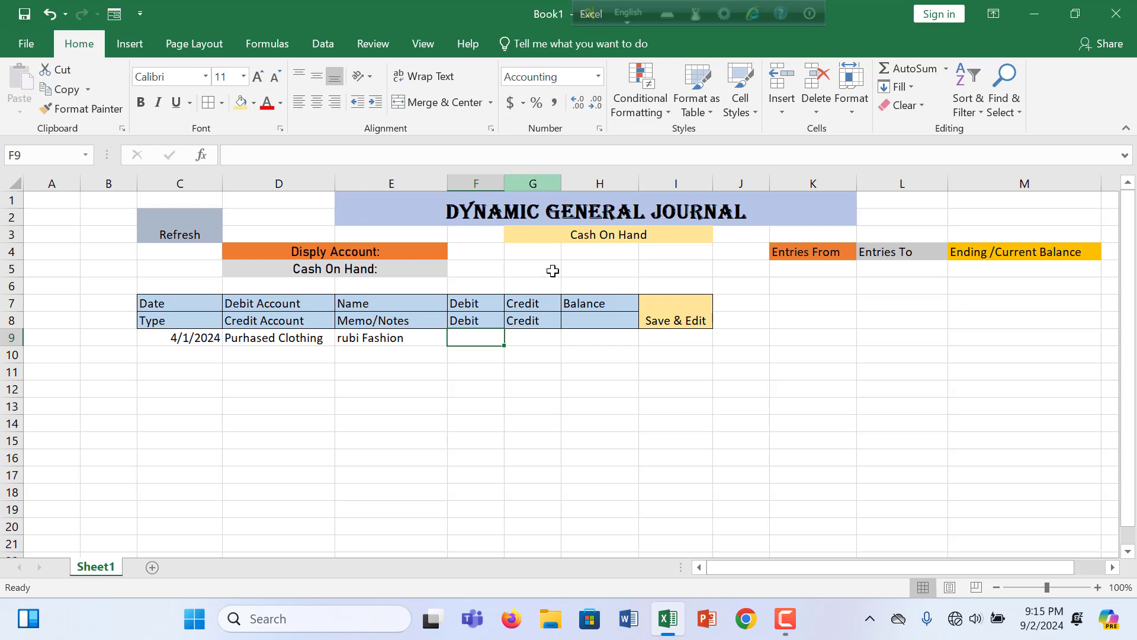
{"action": "type", "text": "30"}
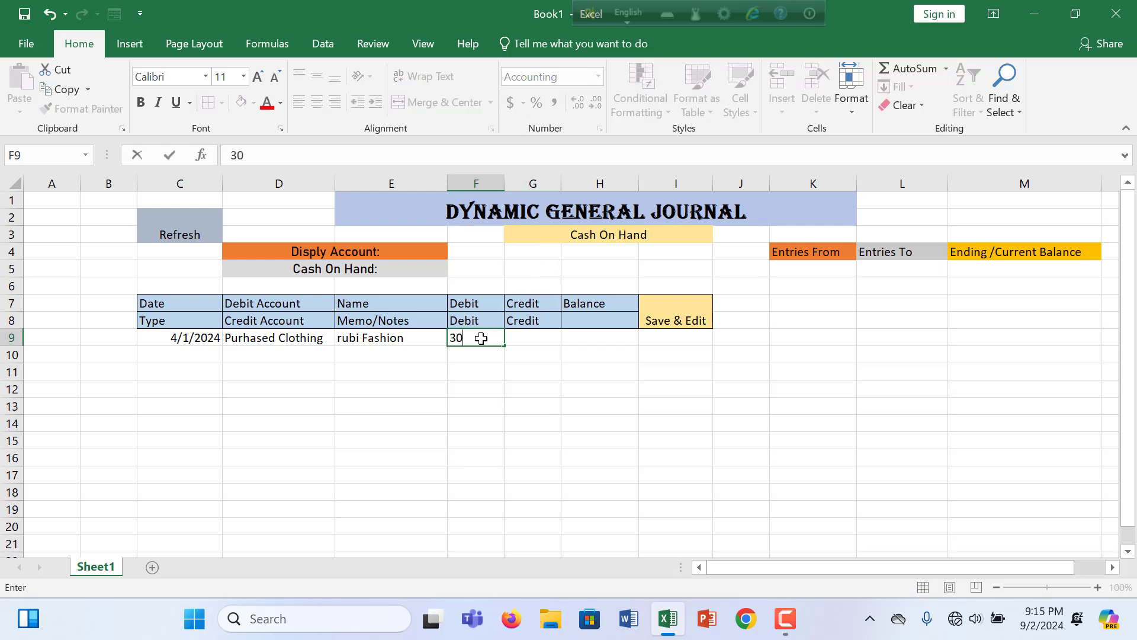
{"action": "left_click", "coordinate": [526, 338]}
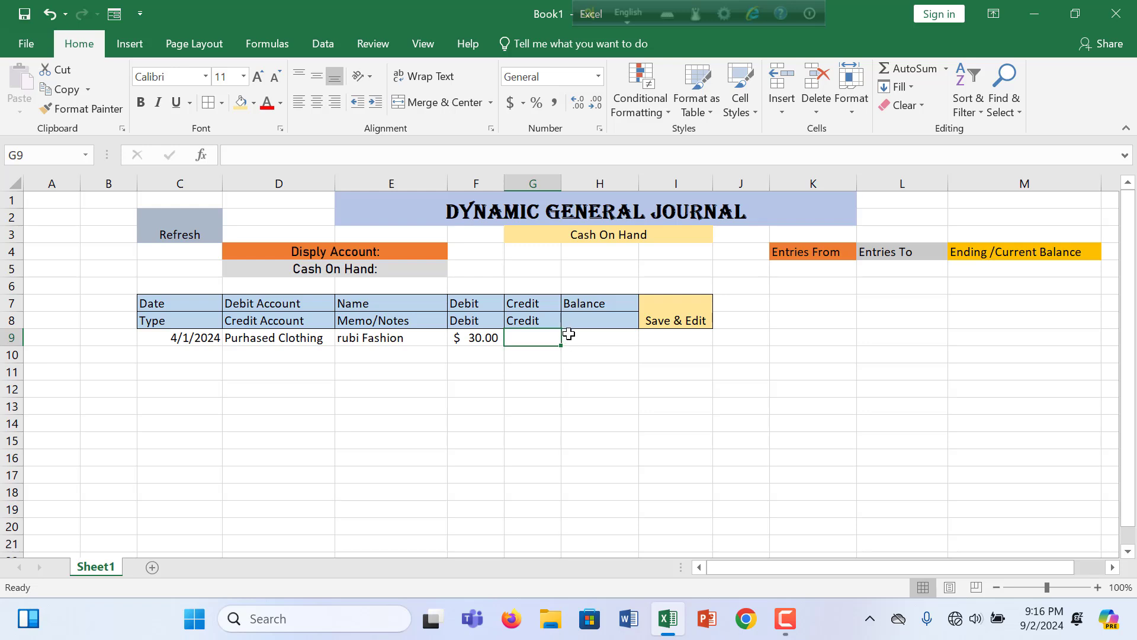
Enter "Cash On Hand" as the credit account in D10 and copy "rubi Fashion" from E9 into E10.
{"action": "left_click", "coordinate": [265, 356]}
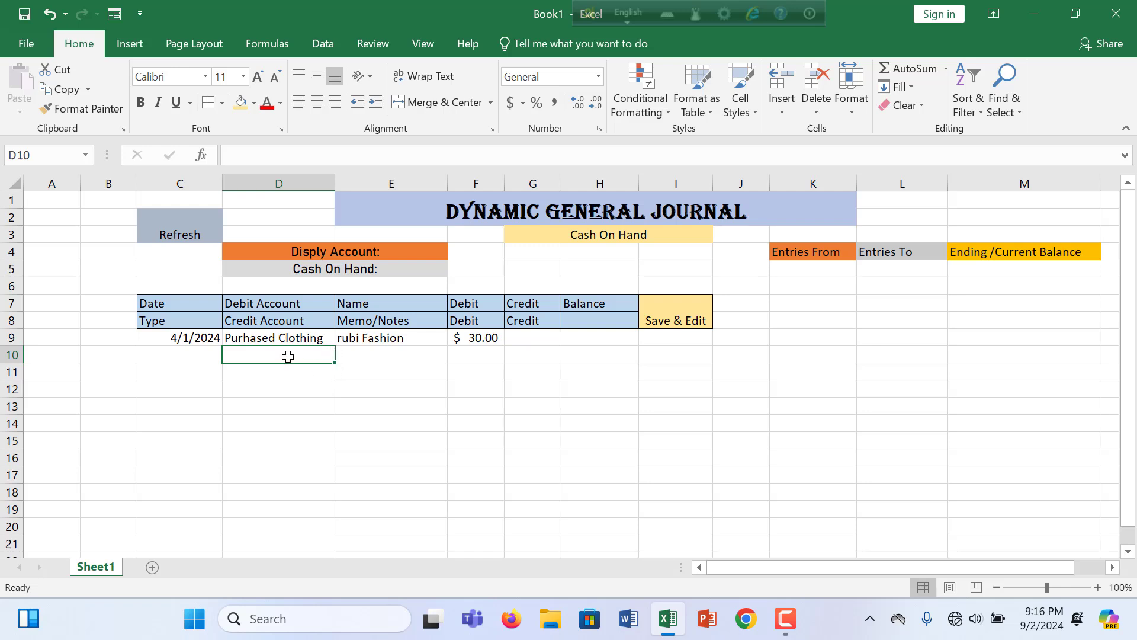
{"action": "type", "text": "Cash "}
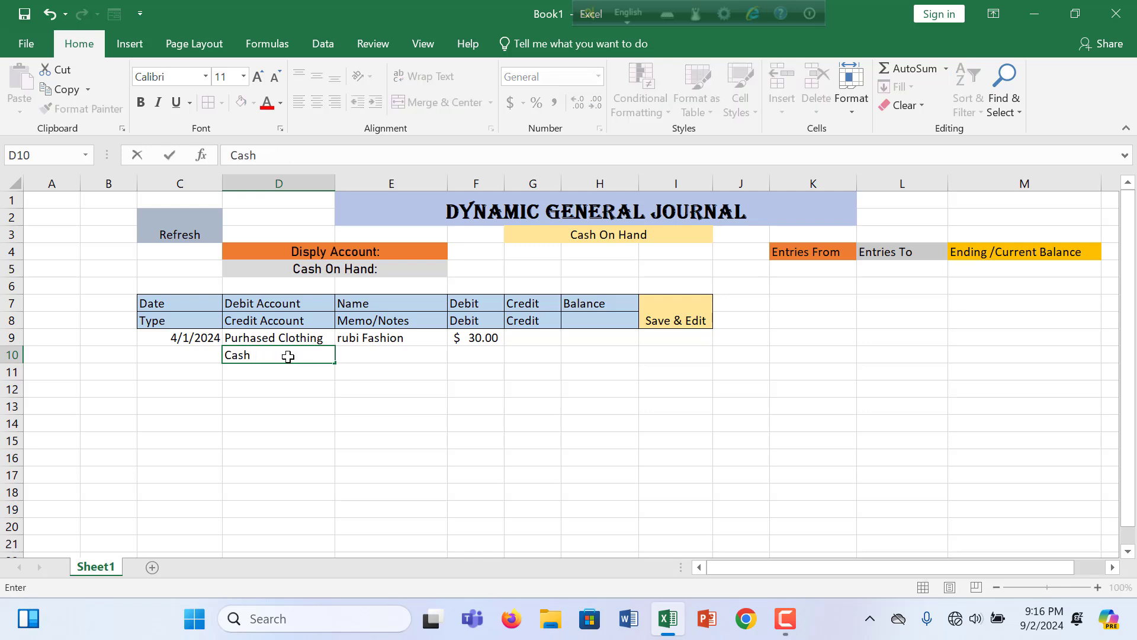
{"action": "type", "text": "On Hand"}
{"action": "left_click", "coordinate": [392, 353]}
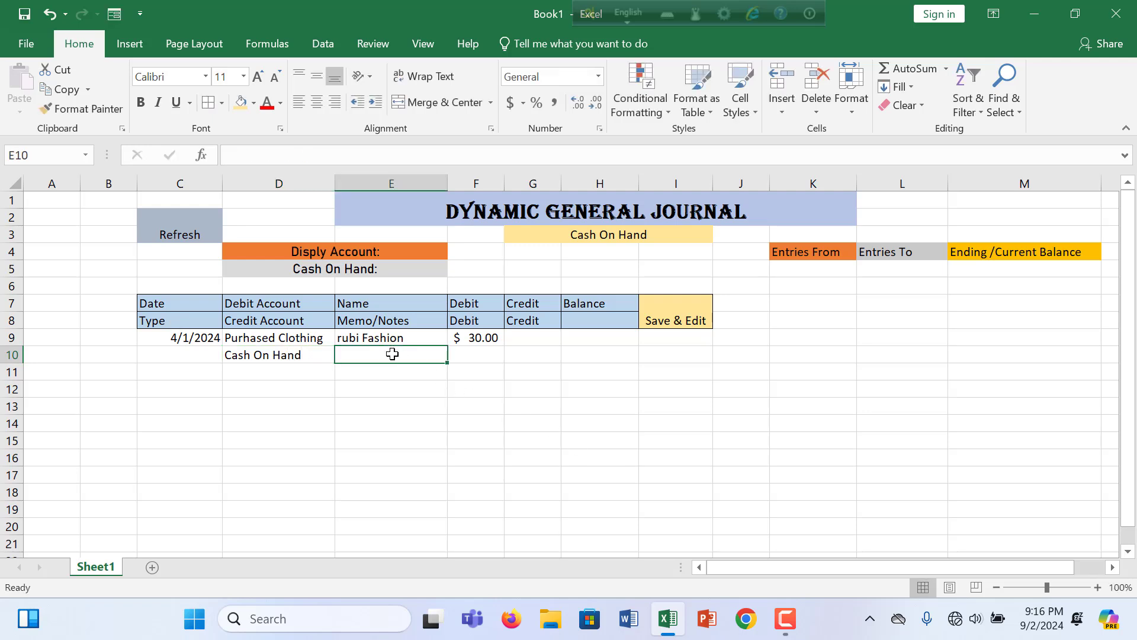
{"action": "left_click", "coordinate": [440, 338]}
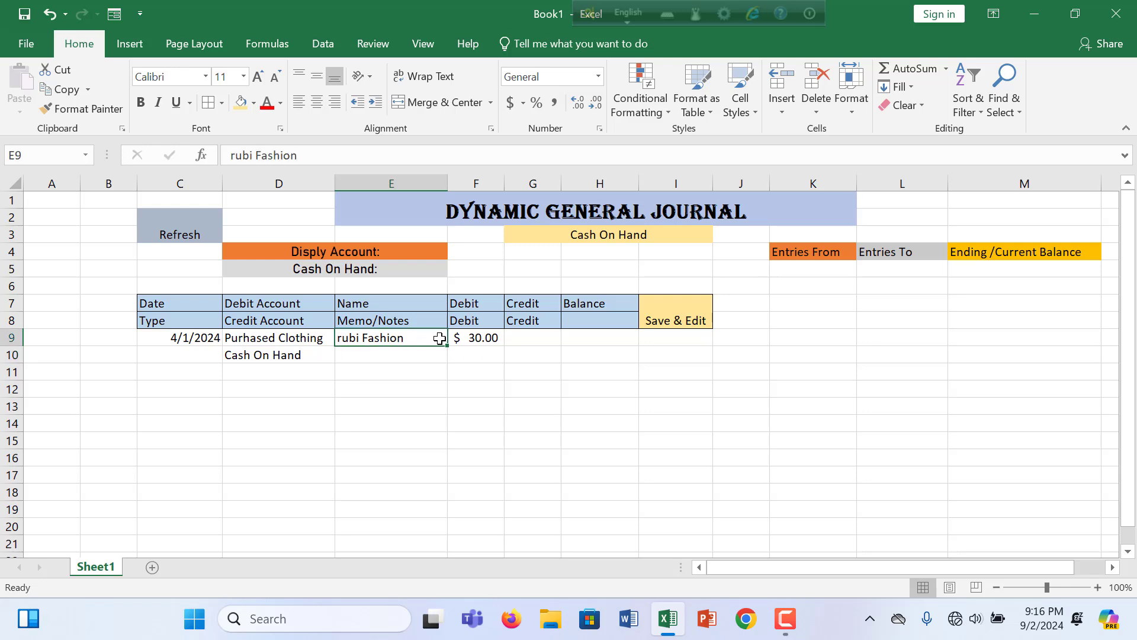
{"action": "left_click_drag", "start_coordinate": [447, 346], "coordinate": [451, 359]}
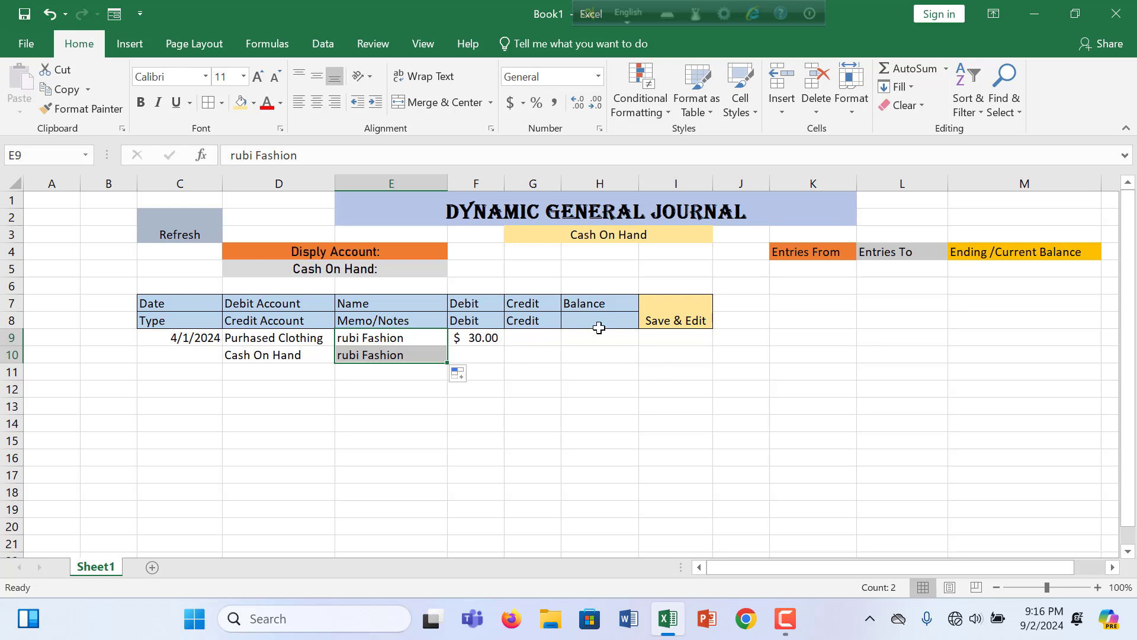
Enter the formula =F9 in cell H10 so the balance takes the debit amount.
{"action": "left_click", "coordinate": [600, 355]}
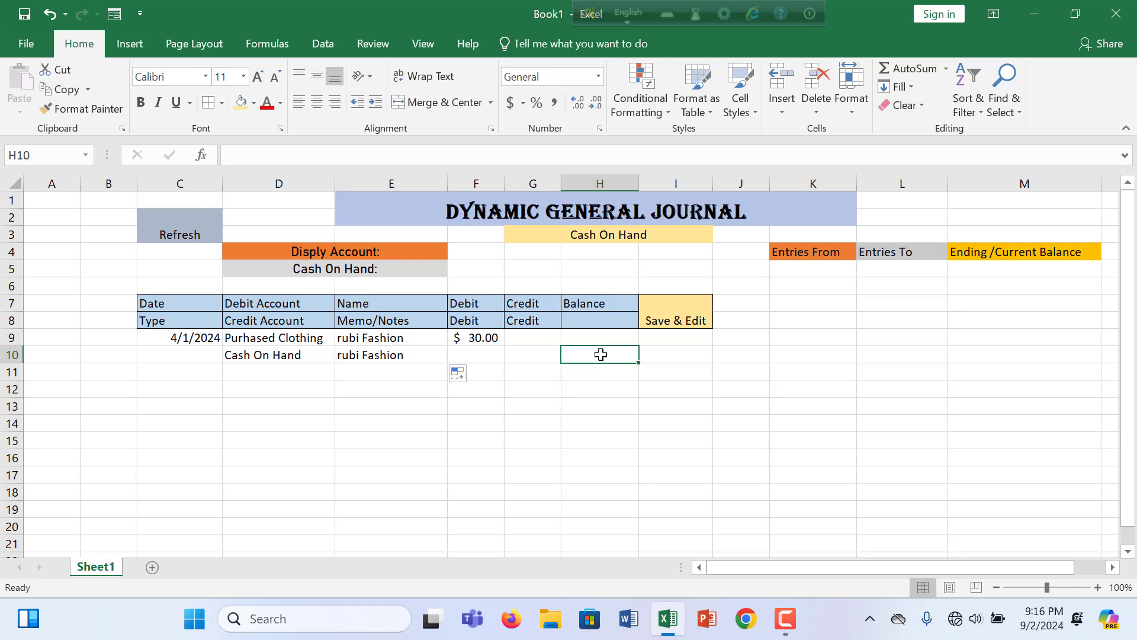
{"action": "type", "text": "="}
{"action": "left_click", "coordinate": [476, 338]}
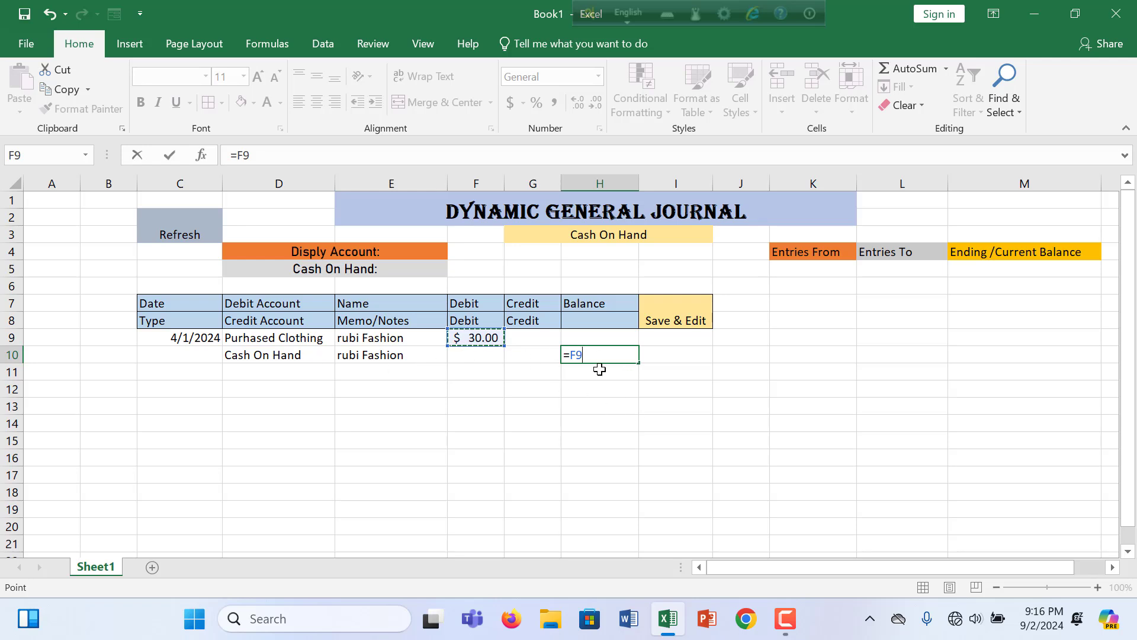
{"action": "key", "text": "Return"}
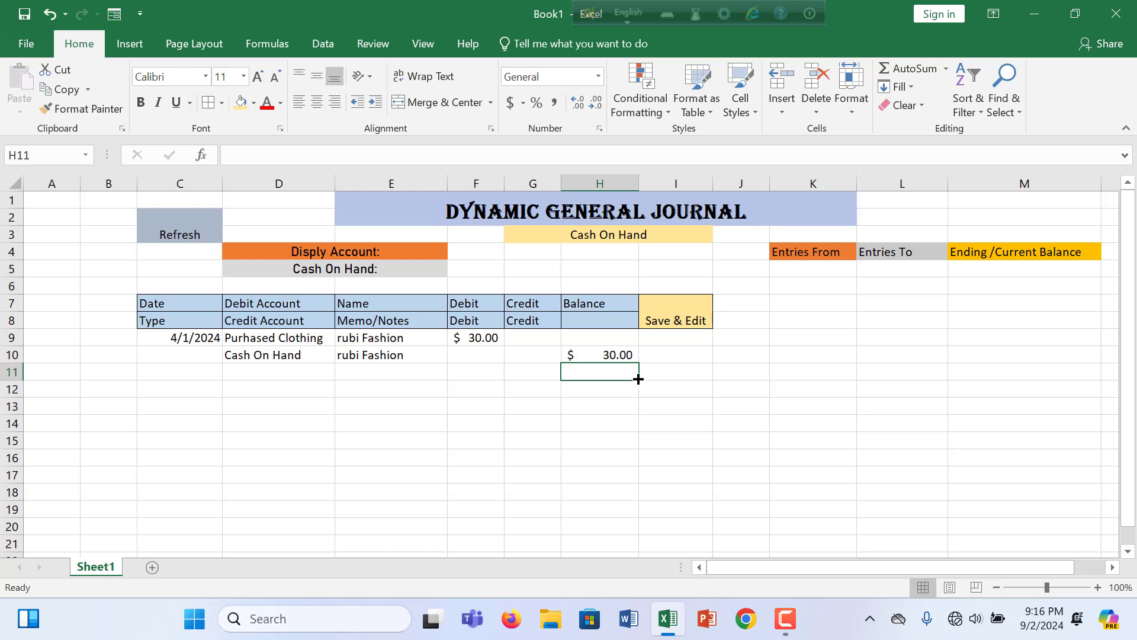
{"action": "left_click_drag", "start_coordinate": [638, 380], "coordinate": [650, 472]}
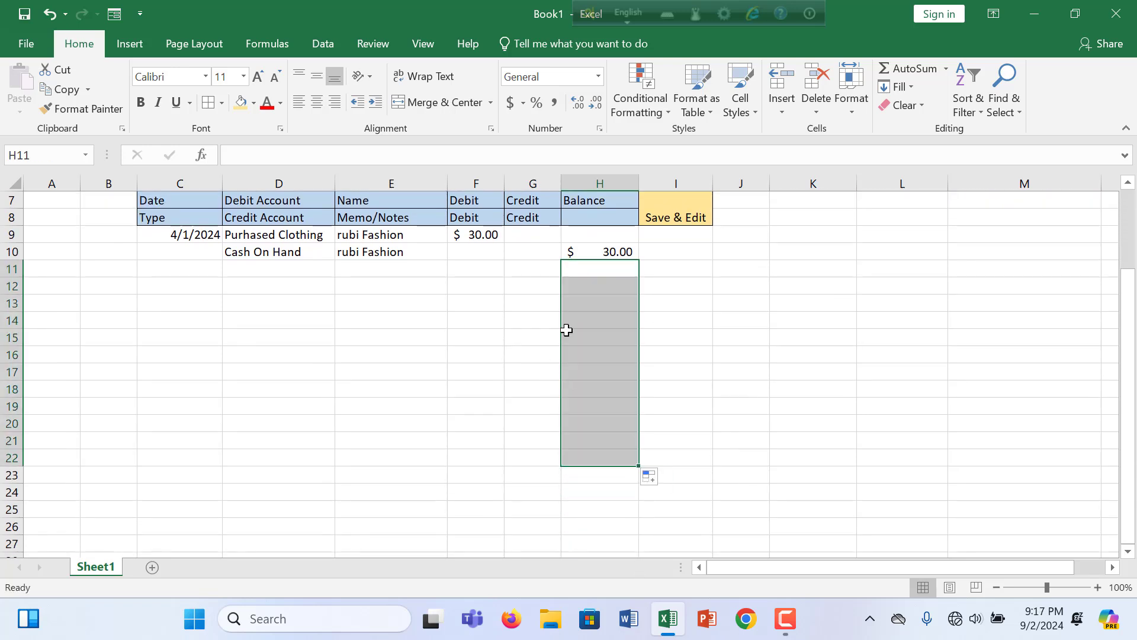
{"action": "left_click", "coordinate": [399, 315]}
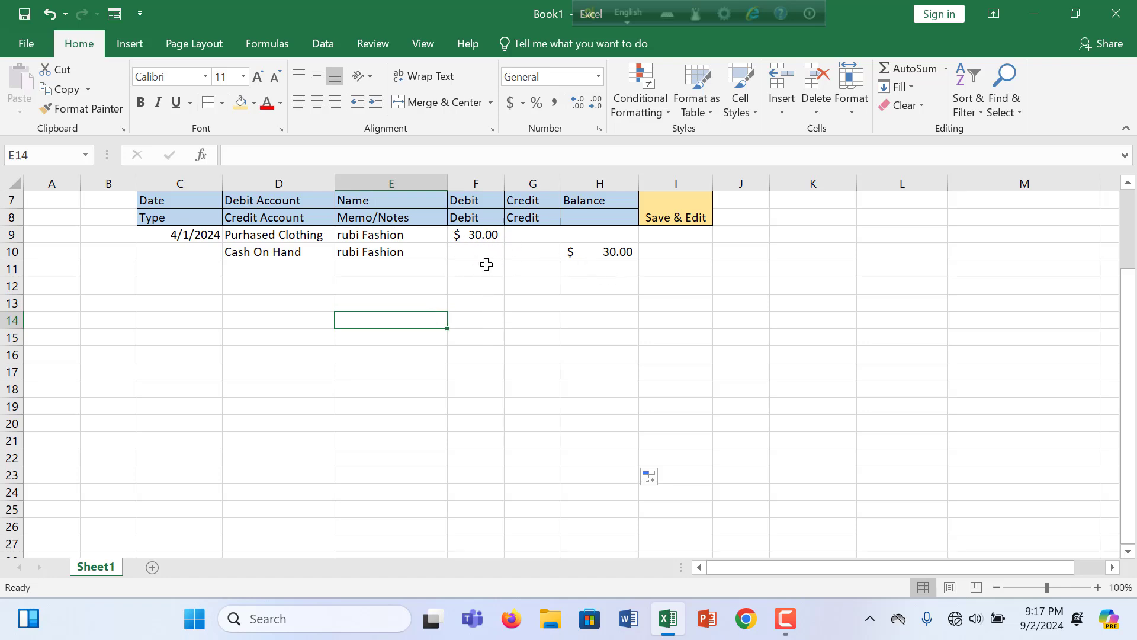
{"action": "double_click", "coordinate": [497, 236]}
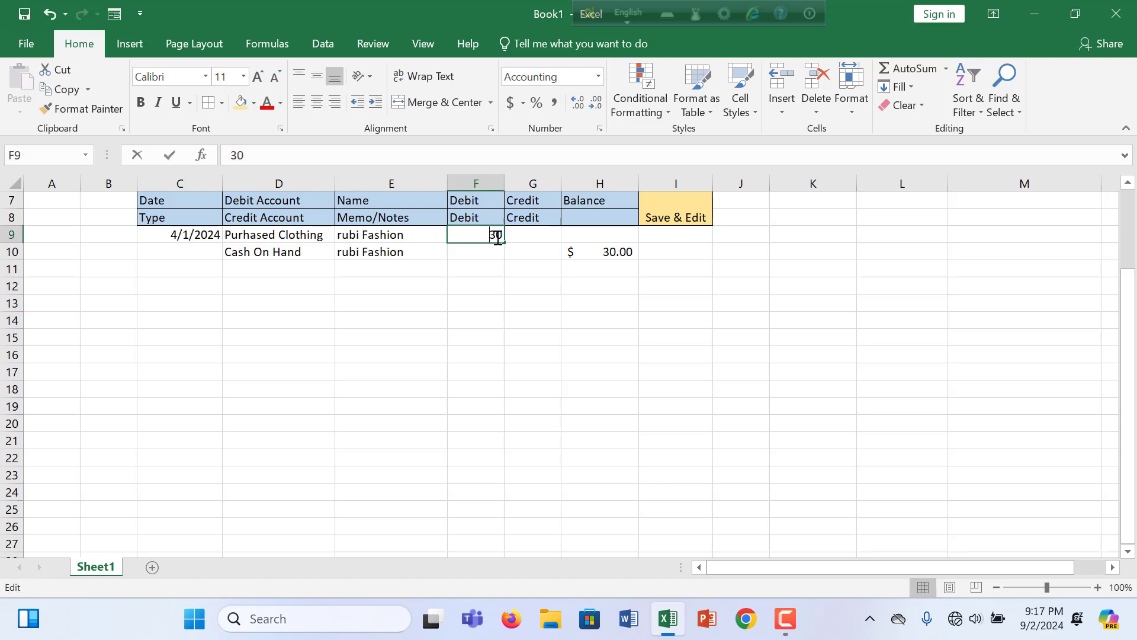
{"action": "left_click_drag", "start_coordinate": [501, 235], "coordinate": [479, 236]}
{"action": "key", "text": "ctrl+c"}
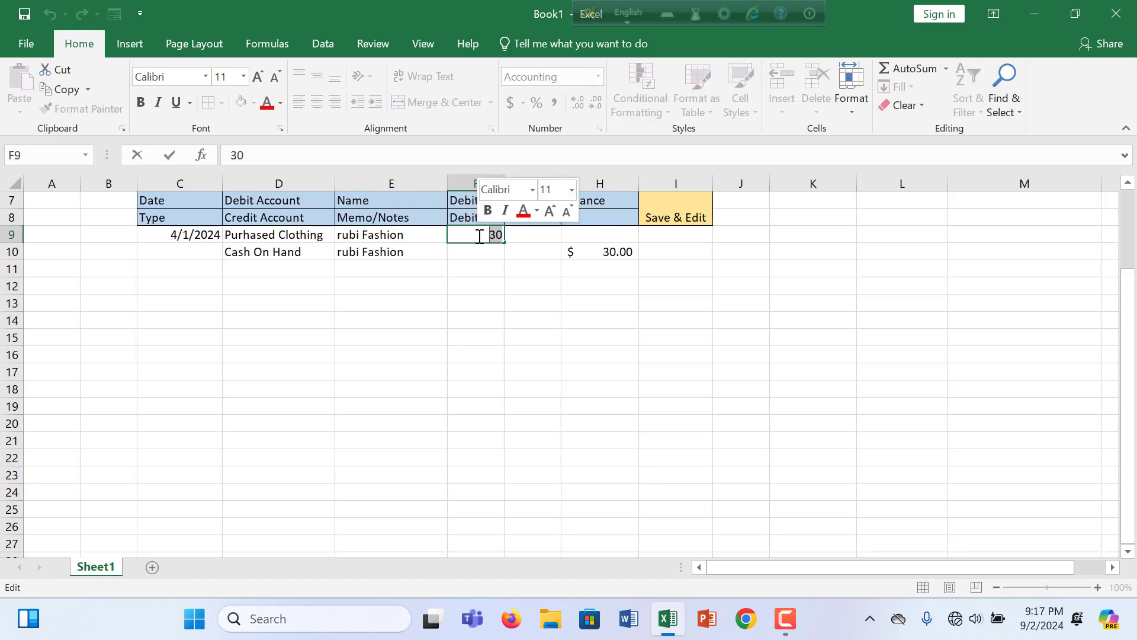
{"action": "type", "text": "="}
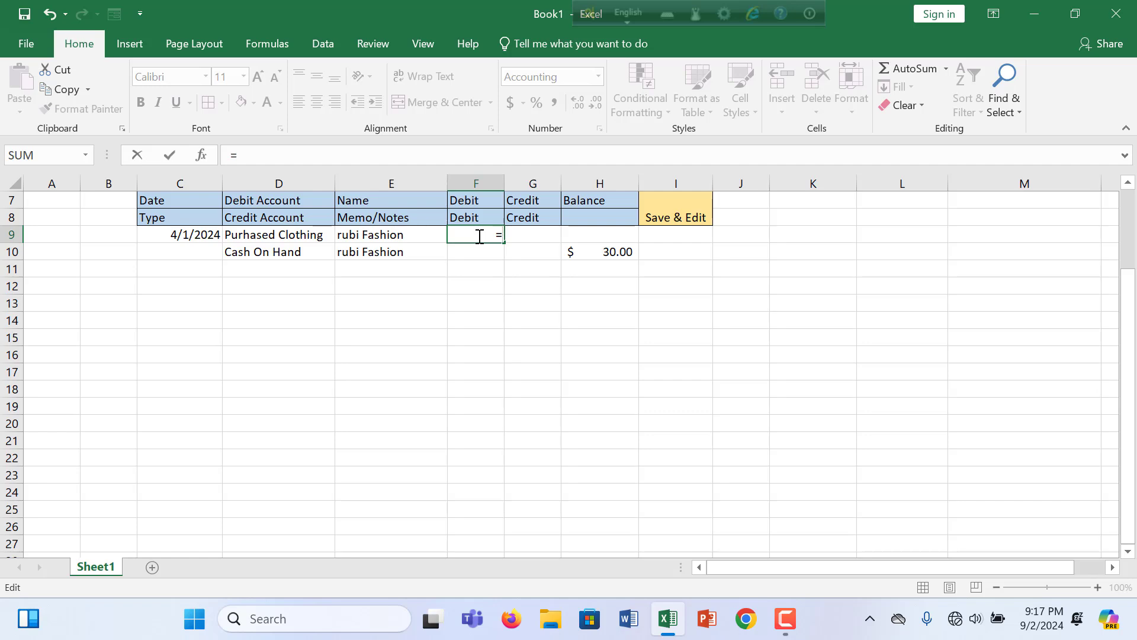
{"action": "key", "text": "BackSpace"}
{"action": "key", "text": "ctrl+v"}
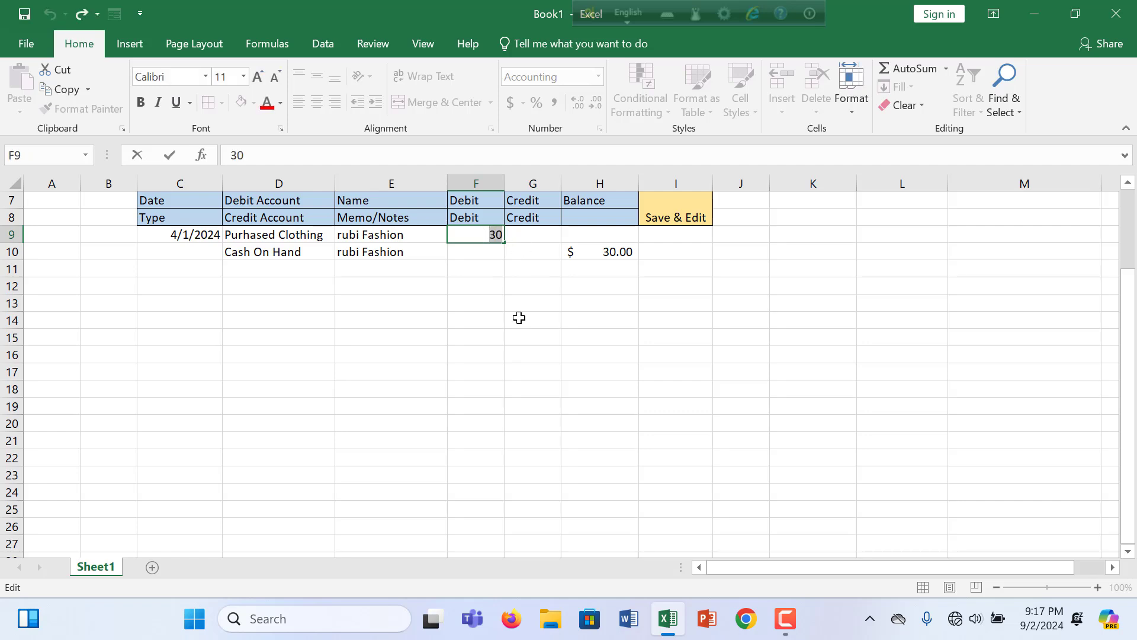
{"action": "left_click", "coordinate": [527, 353]}
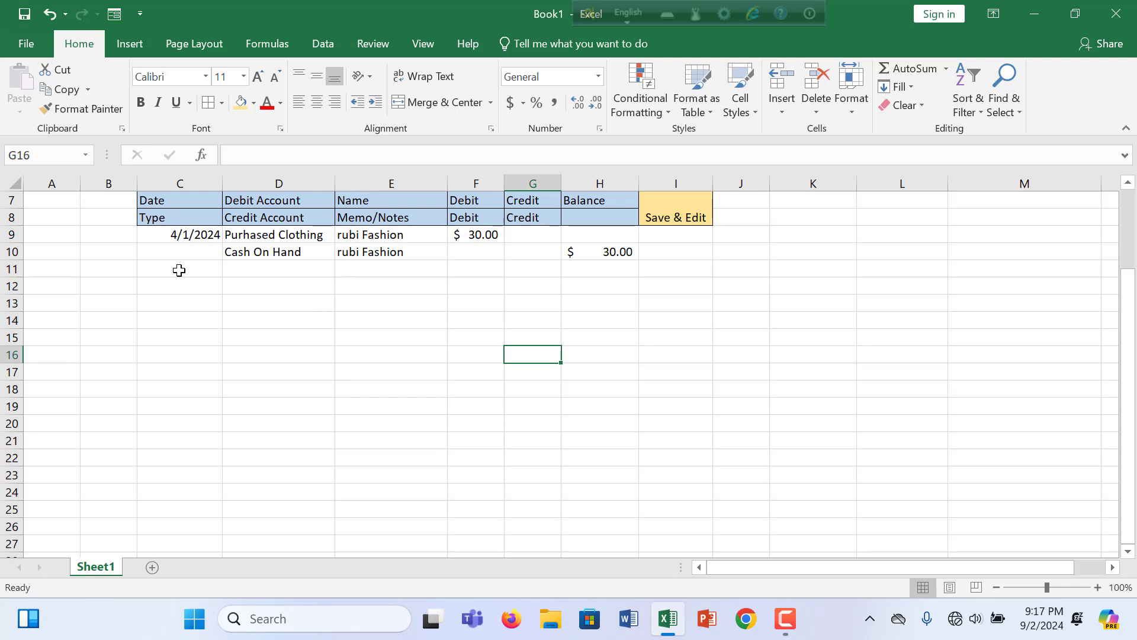
Copy the date 4/1/2024 from C9 into C12 for the second journal entry.
{"action": "left_click", "coordinate": [196, 267]}
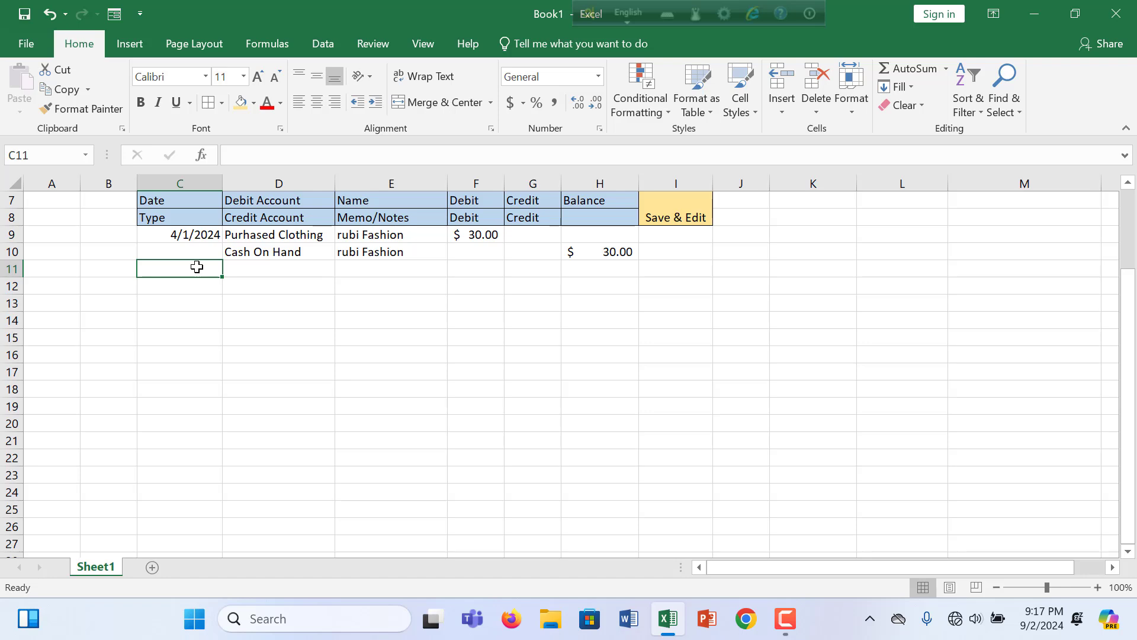
{"action": "left_click", "coordinate": [169, 235]}
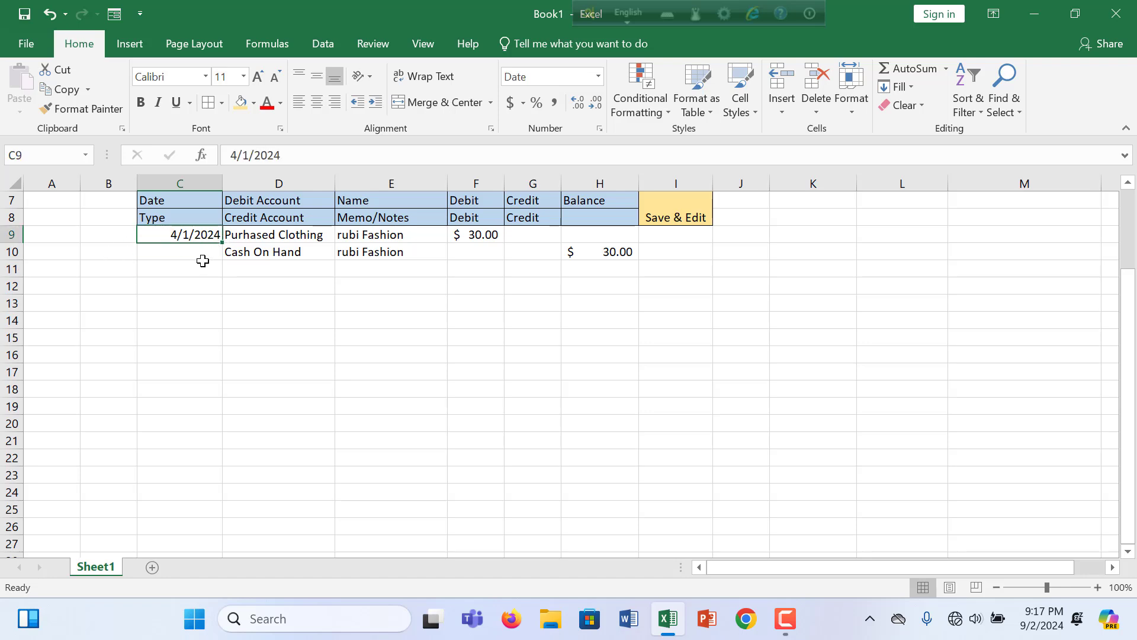
{"action": "key", "text": "ctrl+c"}
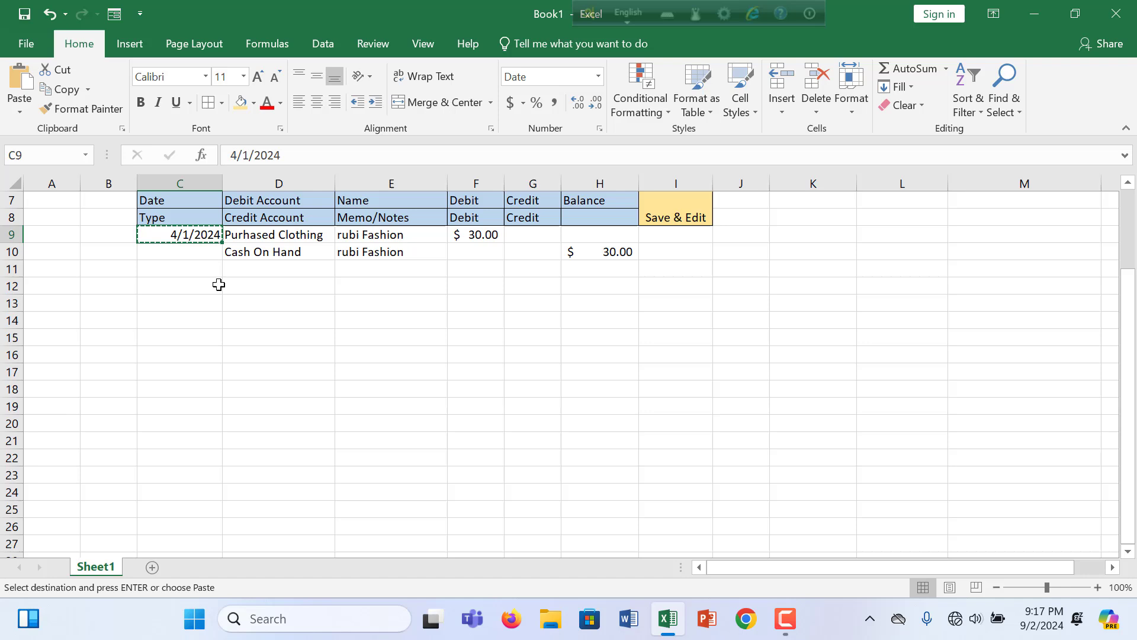
{"action": "left_click", "coordinate": [181, 287]}
{"action": "key", "text": "ctrl+v"}
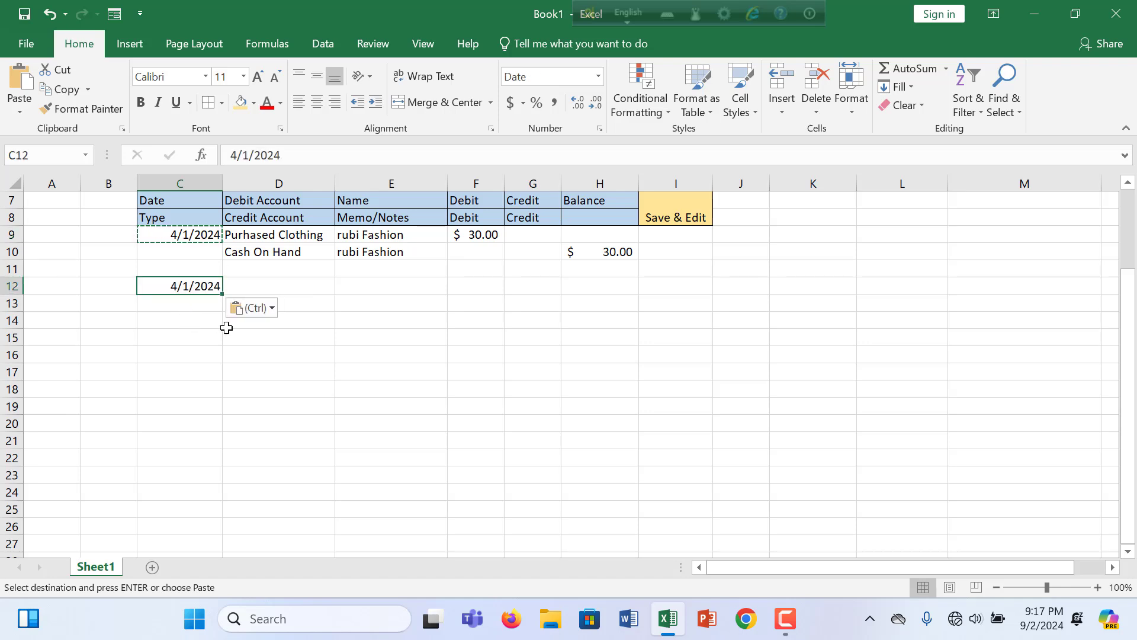
Enter "Field Labour" as the debit account in D12 and the person's full name in E12.
{"action": "left_click", "coordinate": [265, 286]}
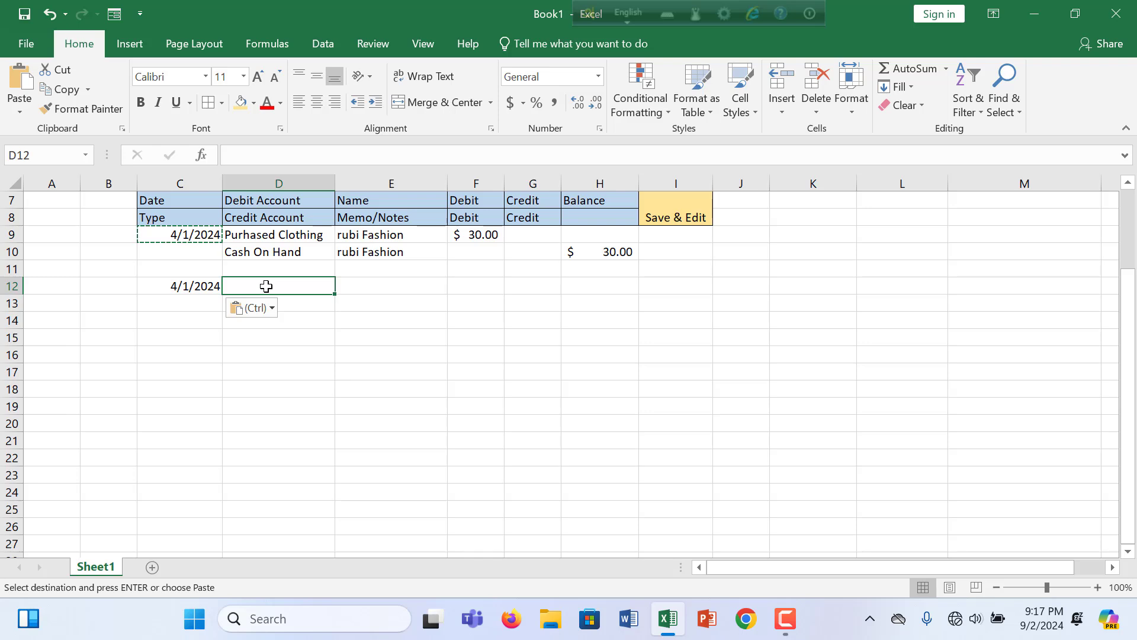
{"action": "type", "text": "Fiel"}
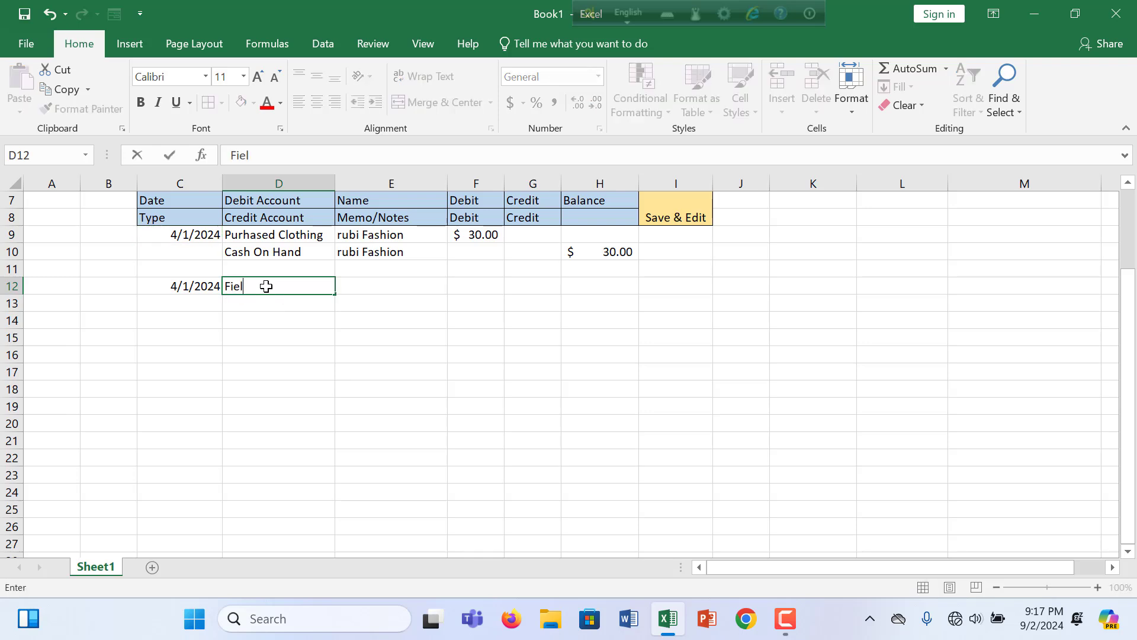
{"action": "type", "text": "d Labour"}
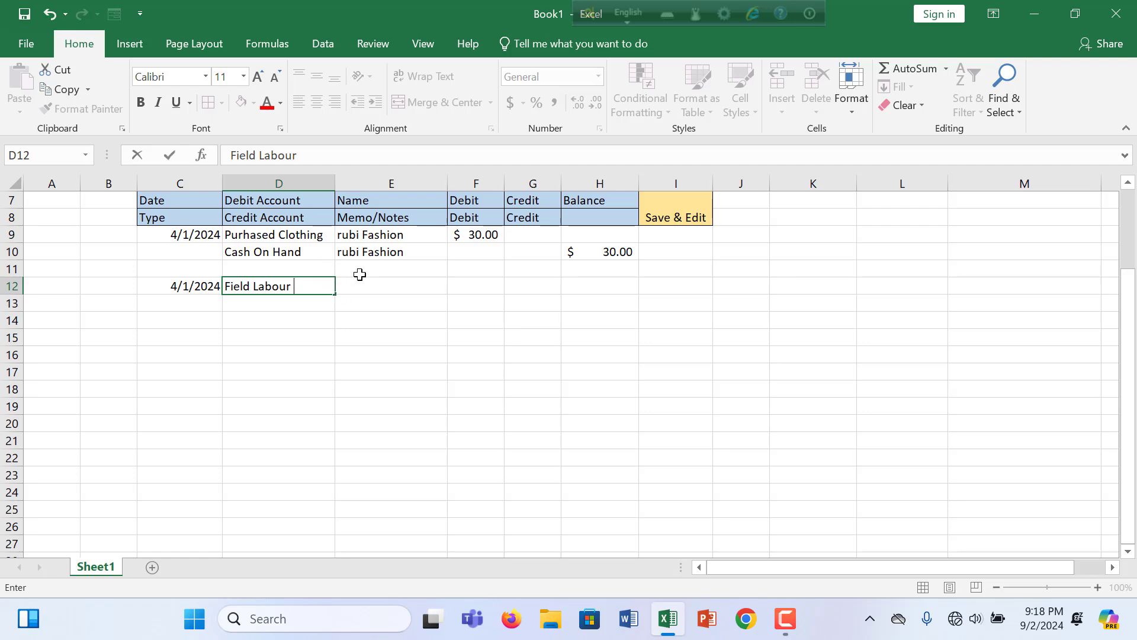
{"action": "left_click", "coordinate": [377, 286]}
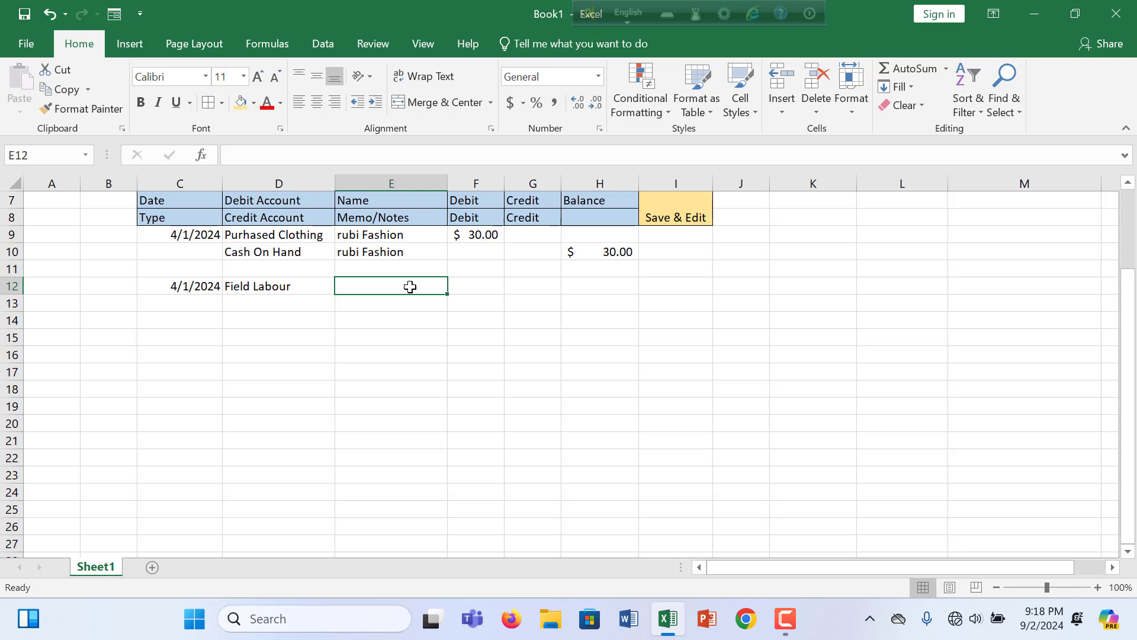
{"action": "type", "text": "Fred"}
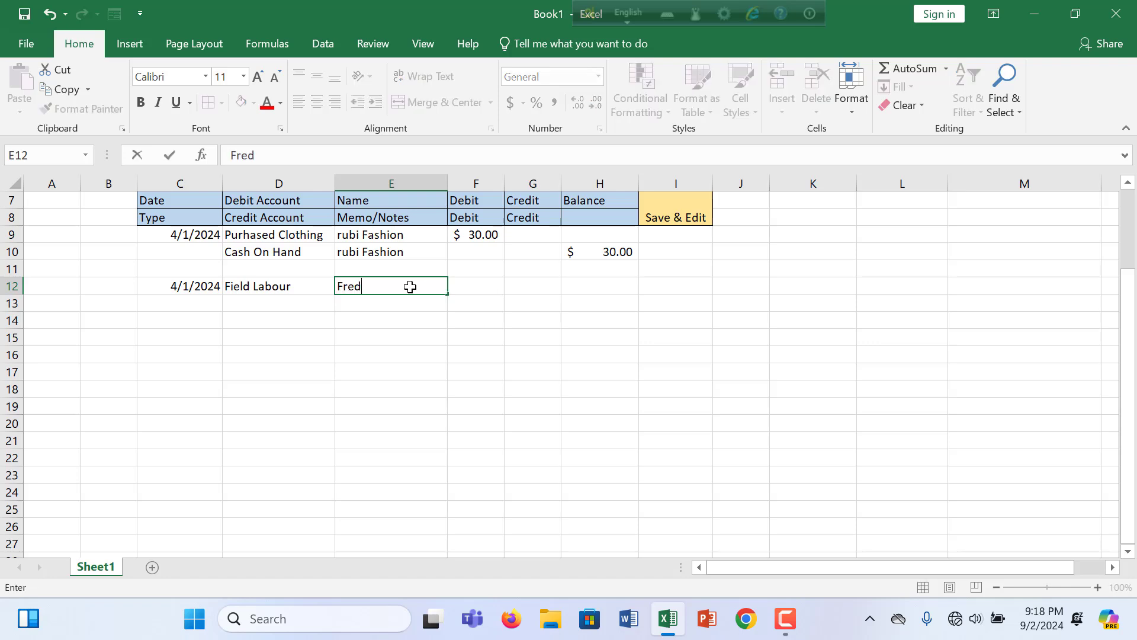
{"action": "type", "text": " Fredders"}
{"action": "left_click", "coordinate": [476, 284]}
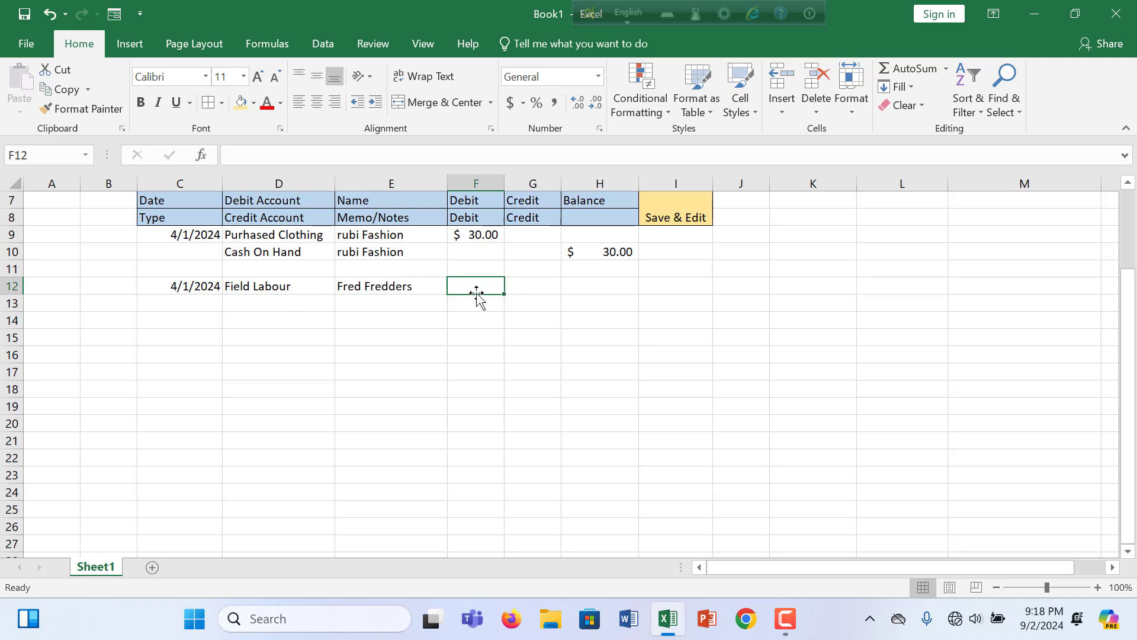
Enter the formula =F12 in cell H13 so the second entry's balance takes its debit amount.
{"action": "left_click", "coordinate": [581, 303]}
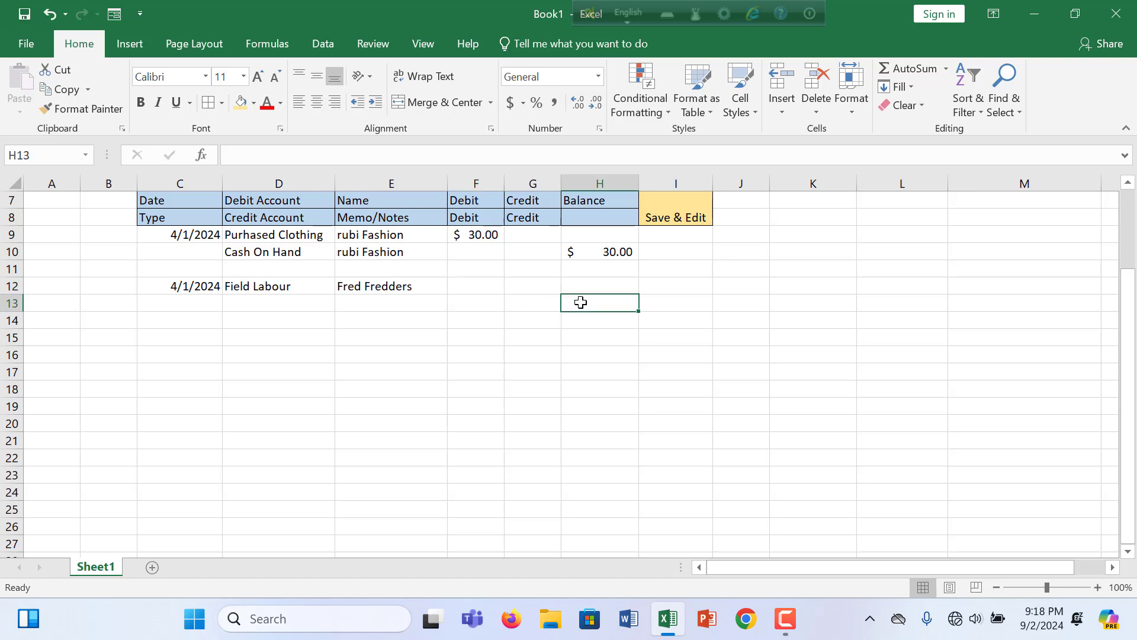
{"action": "type", "text": "="}
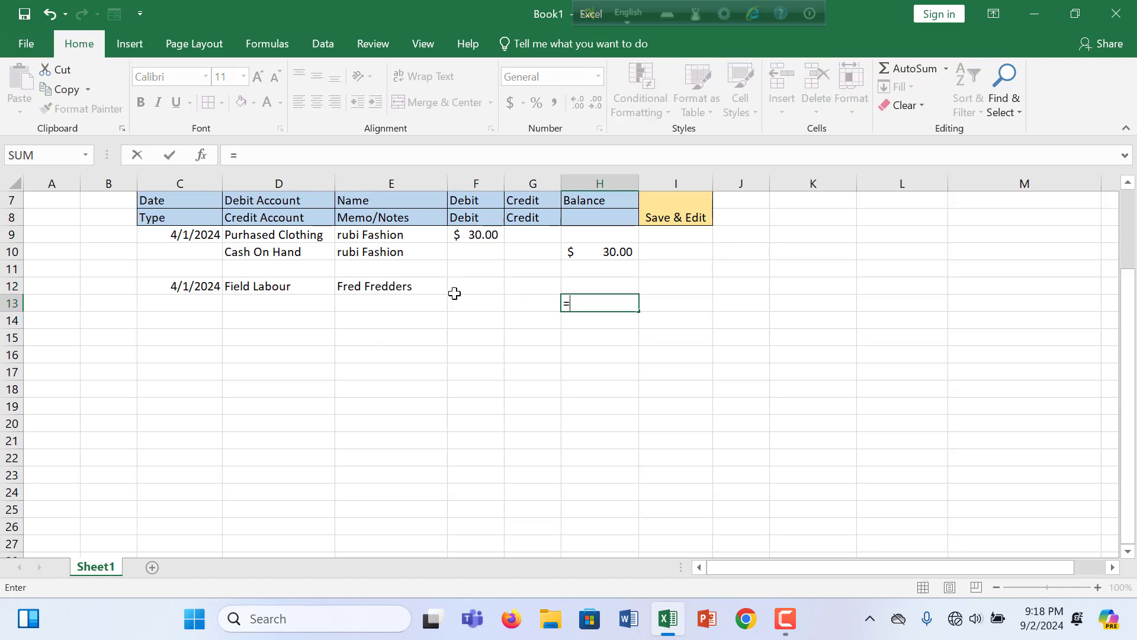
{"action": "left_click_drag", "start_coordinate": [472, 281], "coordinate": [494, 518]}
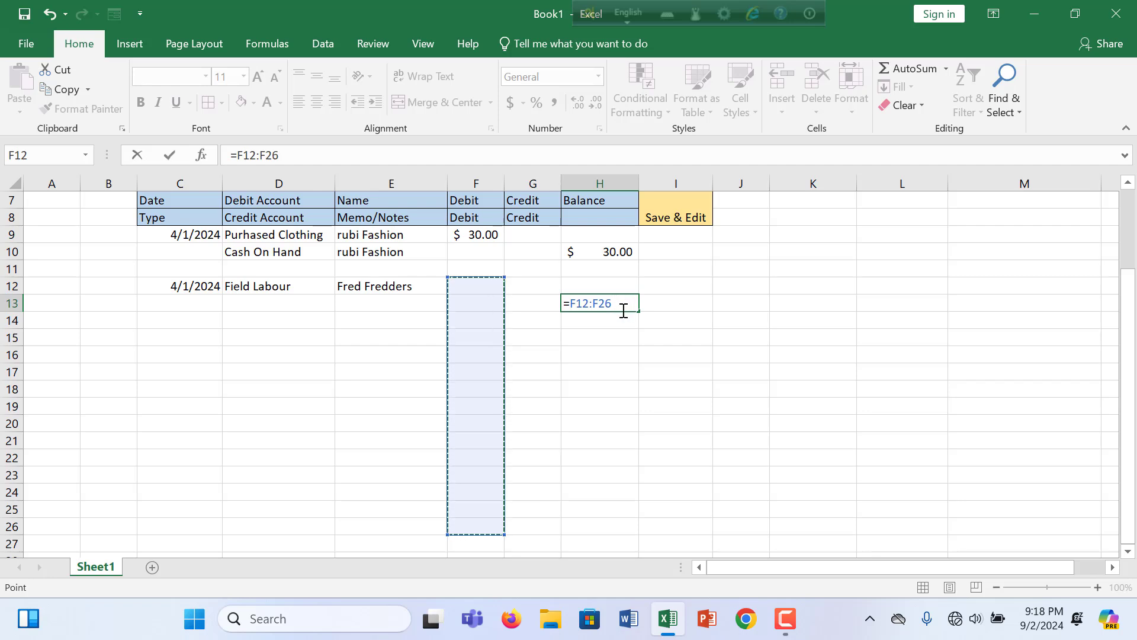
{"action": "left_click", "coordinate": [496, 356]}
{"action": "left_click", "coordinate": [492, 283]}
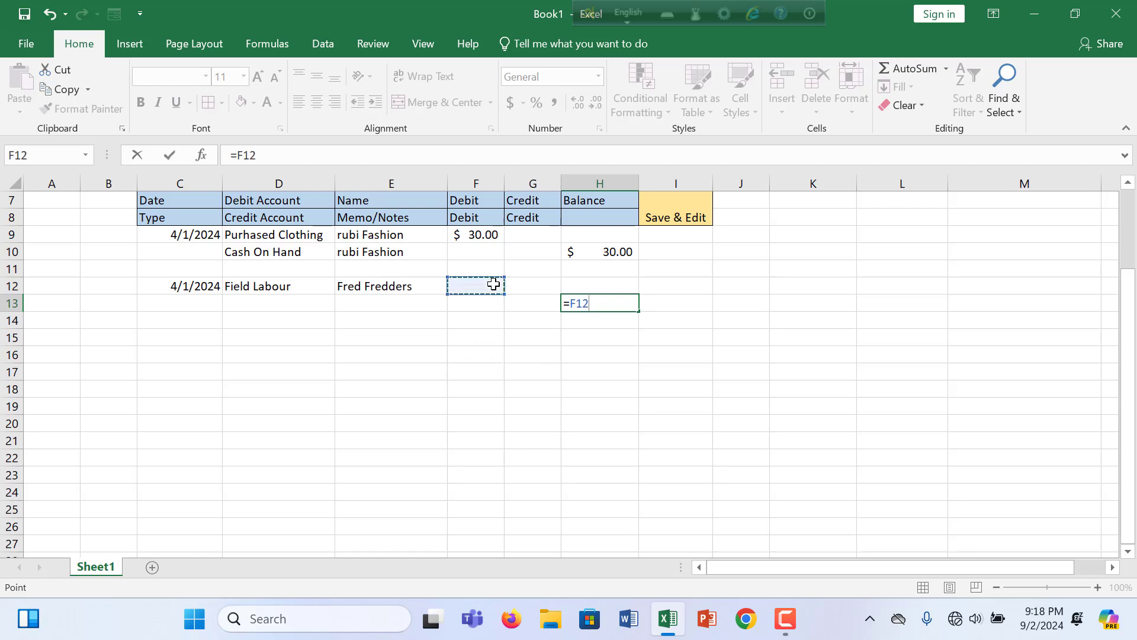
{"action": "key", "text": "Return"}
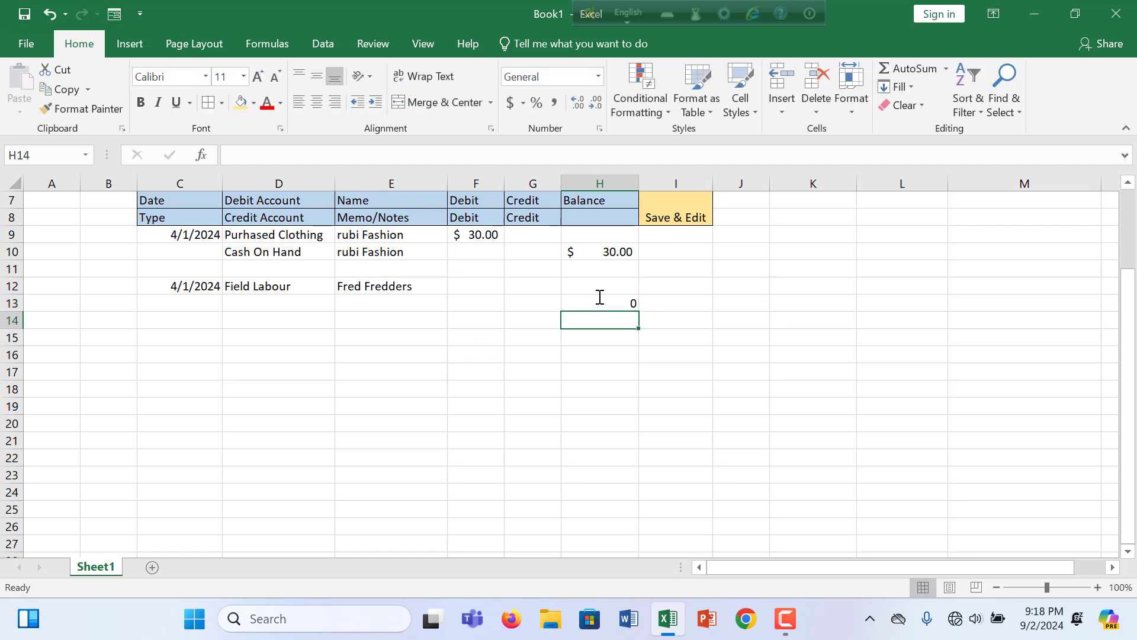
Fill the balance formula from H13 down column H through H32.
{"action": "left_click", "coordinate": [596, 296]}
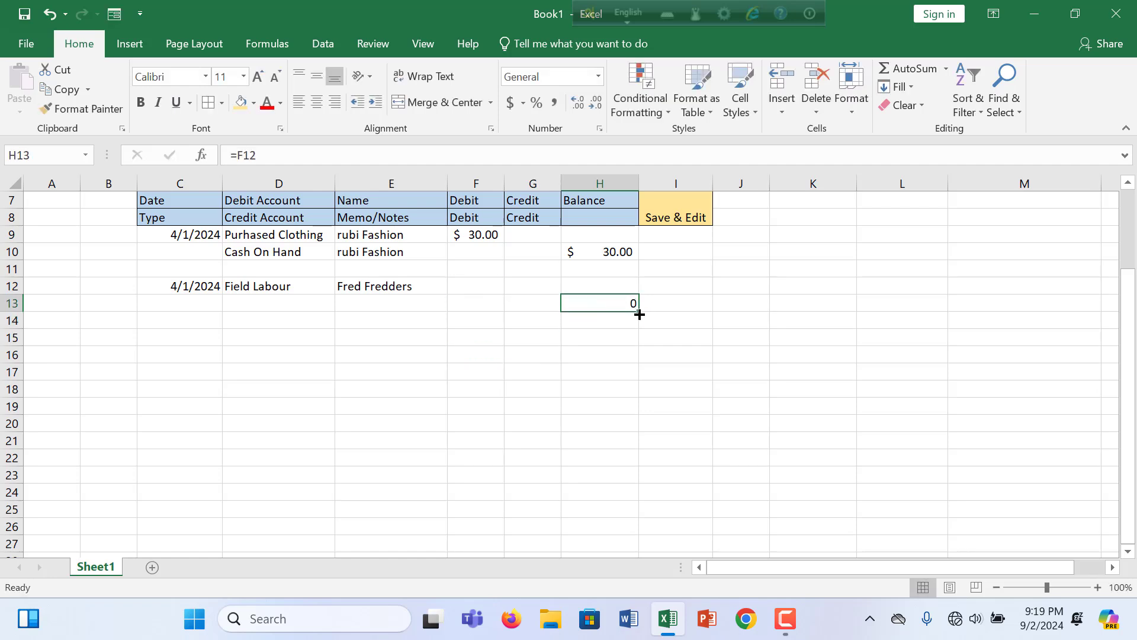
{"action": "left_click_drag", "start_coordinate": [639, 314], "coordinate": [652, 534]}
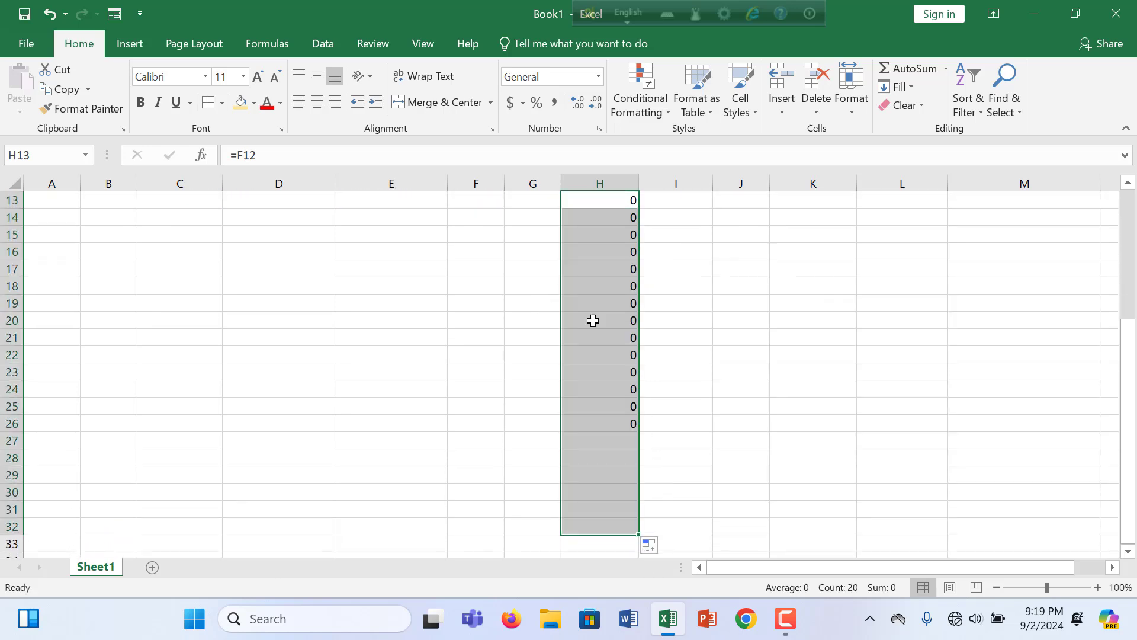
{"action": "left_click", "coordinate": [513, 337]}
{"action": "scroll", "coordinate": [536, 293], "scroll_direction": "up", "scroll_amount": 3}
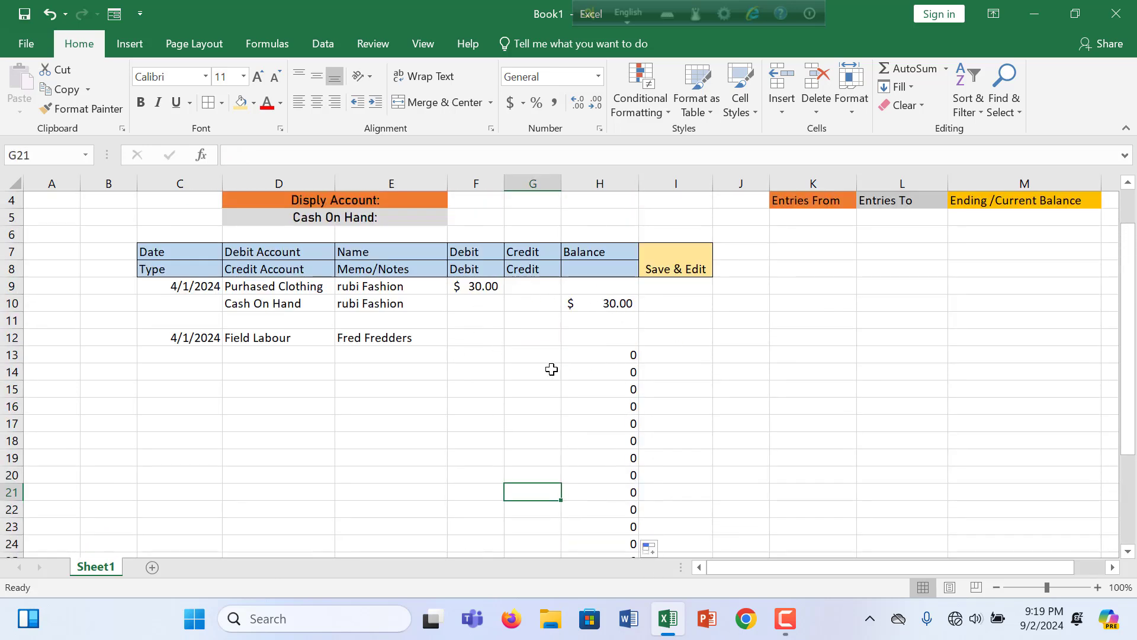
{"action": "left_click", "coordinate": [474, 319]}
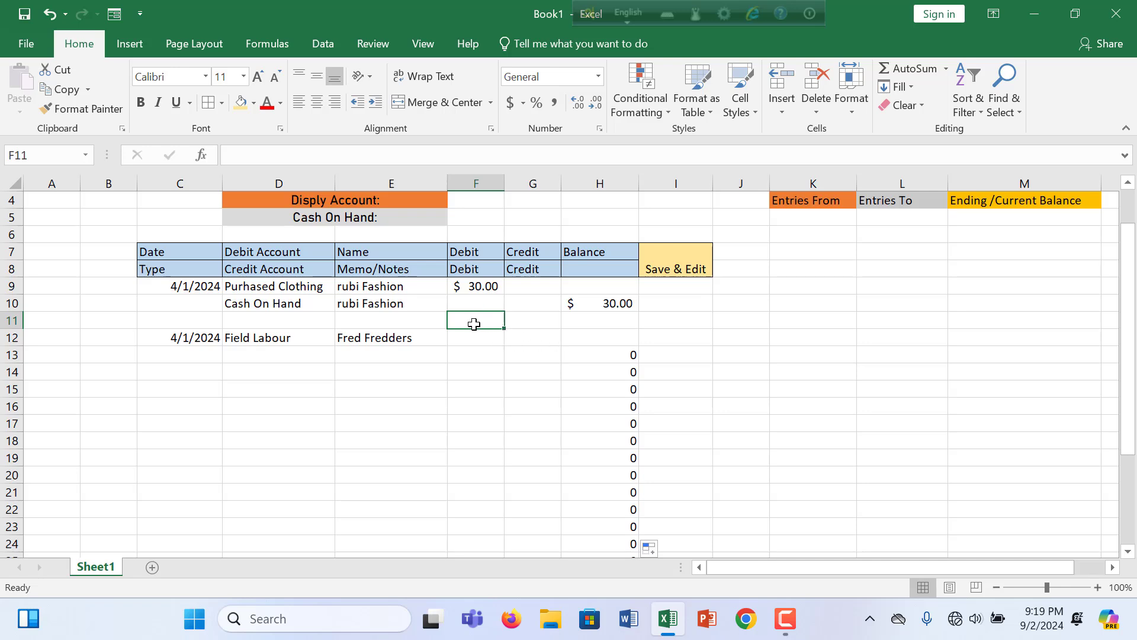
{"action": "type", "text": "30"}
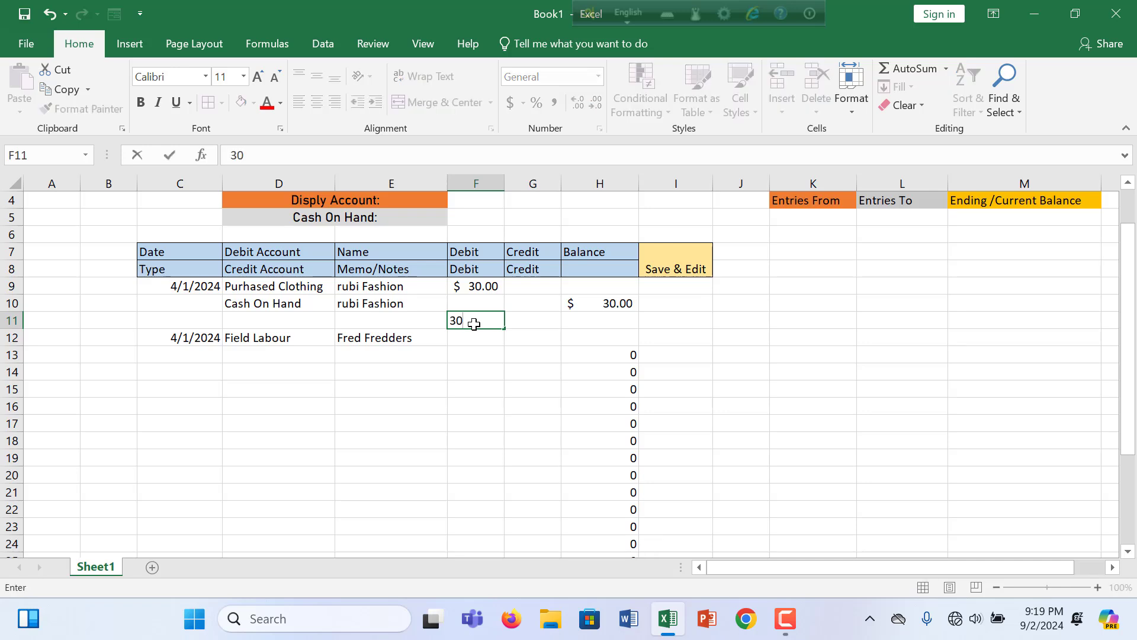
{"action": "key", "text": "Return"}
{"action": "double_click", "coordinate": [496, 320]}
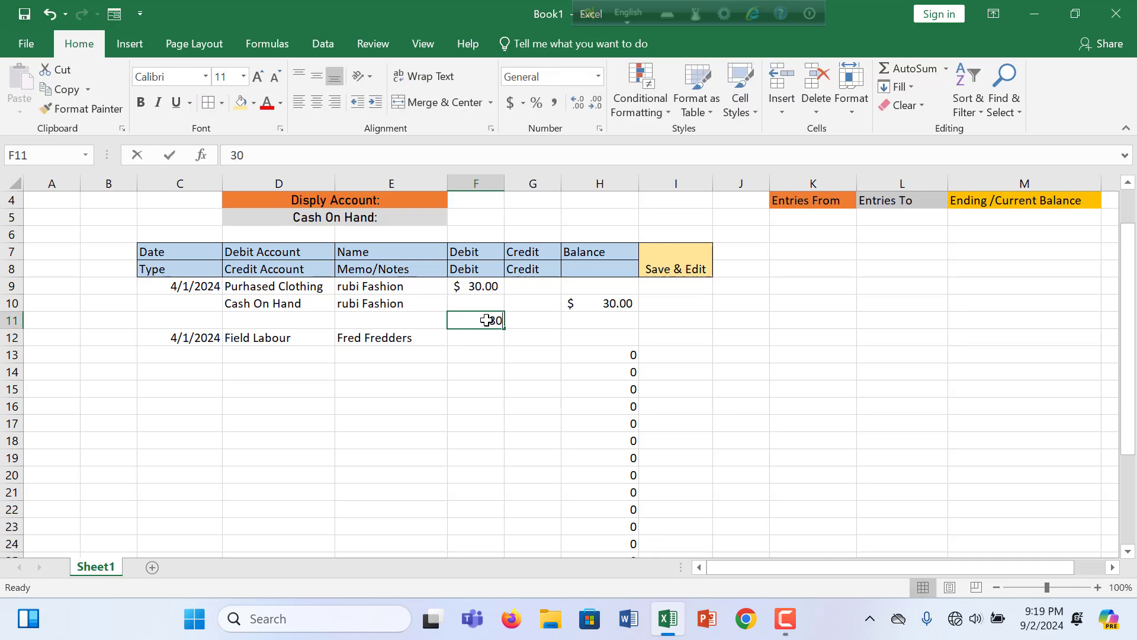
{"action": "left_click", "coordinate": [586, 459]}
{"action": "left_click", "coordinate": [624, 354]}
{"action": "double_click", "coordinate": [624, 355]}
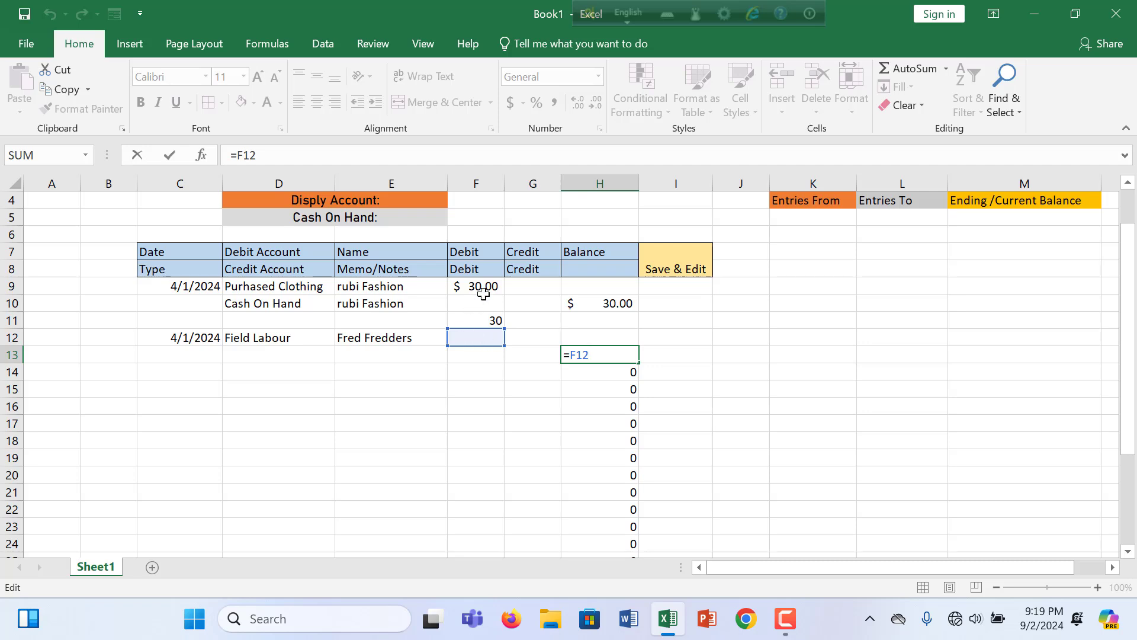
{"action": "left_click", "coordinate": [501, 320]}
{"action": "key", "text": "BackSpace"}
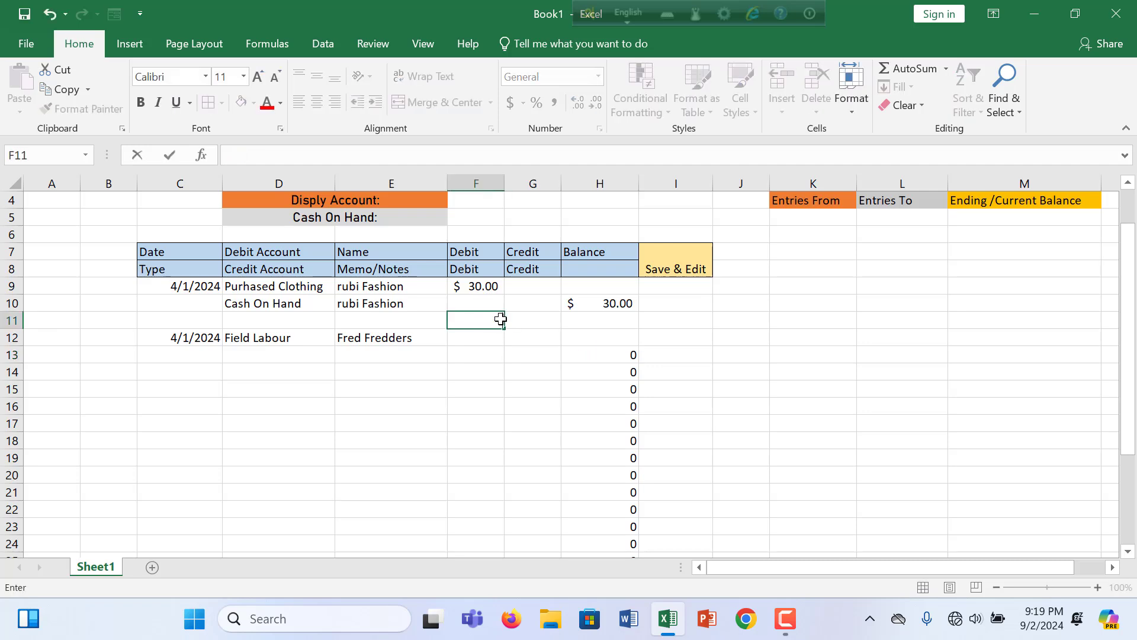
Enter =30 in F12 as the debit amount of the Field Labour entry.
{"action": "left_click", "coordinate": [492, 340]}
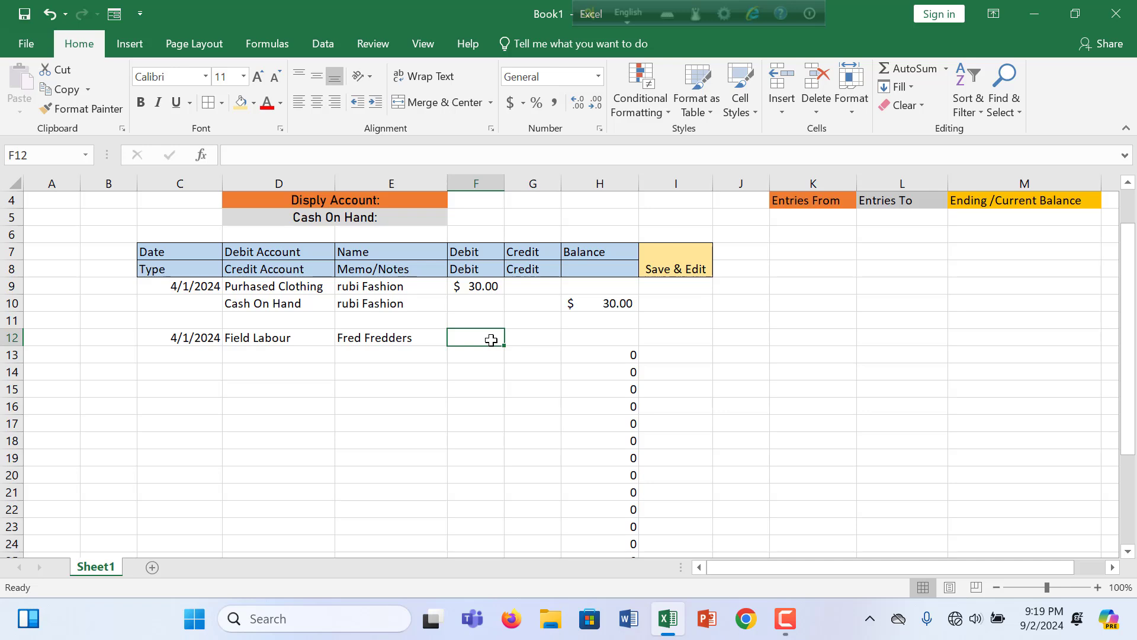
{"action": "type", "text": "="}
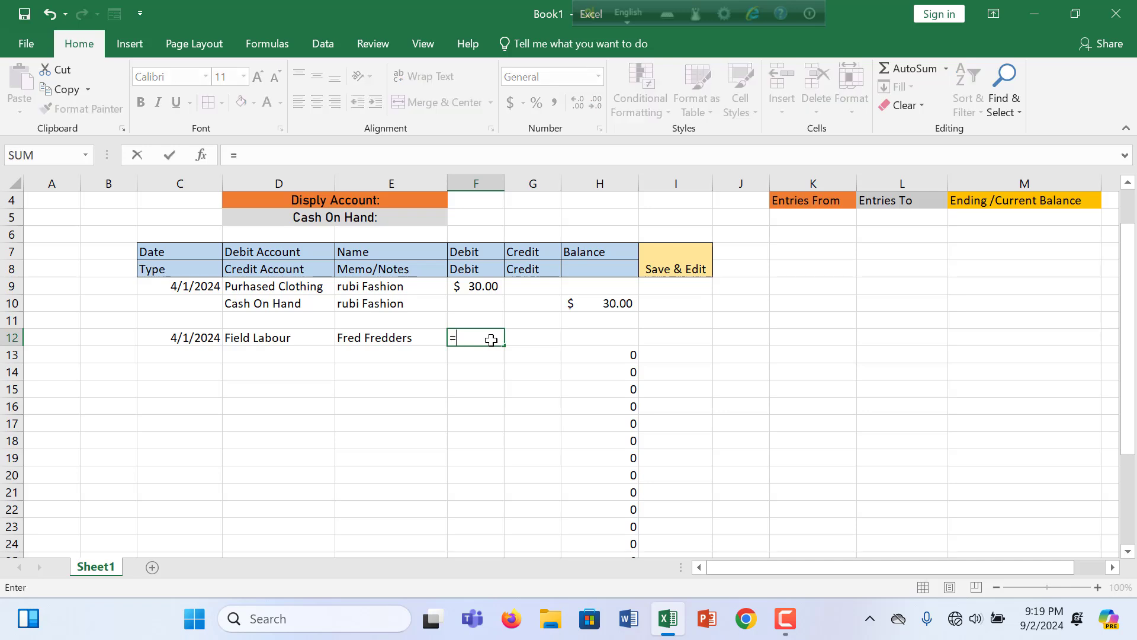
{"action": "type", "text": "30"}
{"action": "scroll", "coordinate": [492, 340], "scroll_direction": "up", "scroll_amount": 1}
{"action": "left_click", "coordinate": [481, 489]}
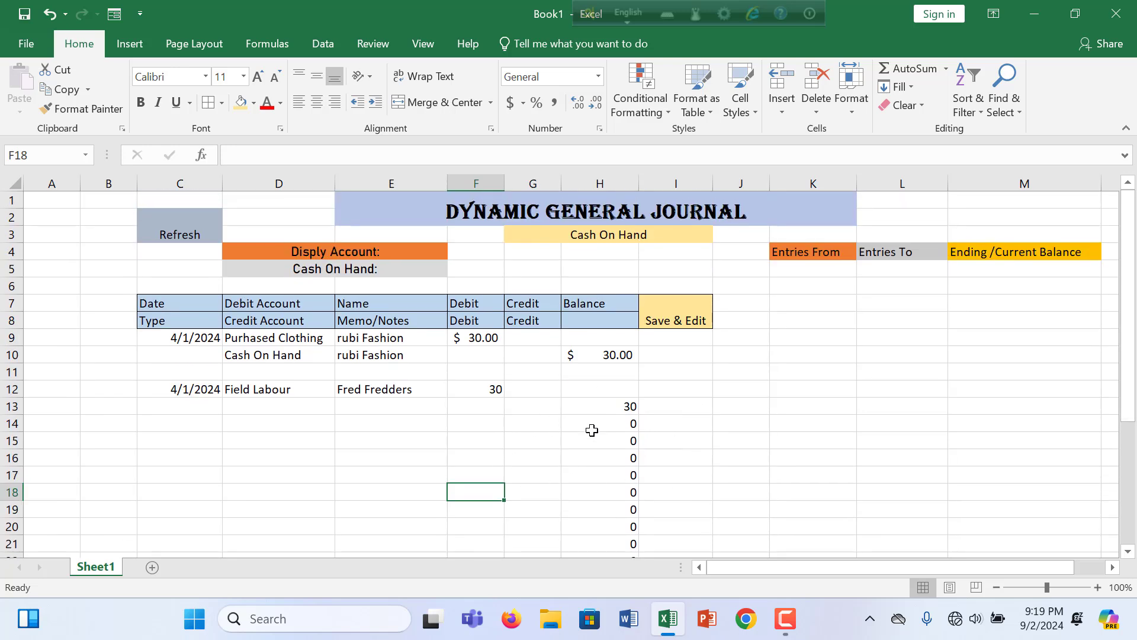
Apply the dollar Accounting format to the debit amount in F12 and the balance in H13.
{"action": "scroll", "coordinate": [764, 456], "scroll_direction": "down", "scroll_amount": 5}
{"action": "scroll", "coordinate": [634, 450], "scroll_direction": "down", "scroll_amount": 3}
{"action": "scroll", "coordinate": [614, 450], "scroll_direction": "up", "scroll_amount": 6}
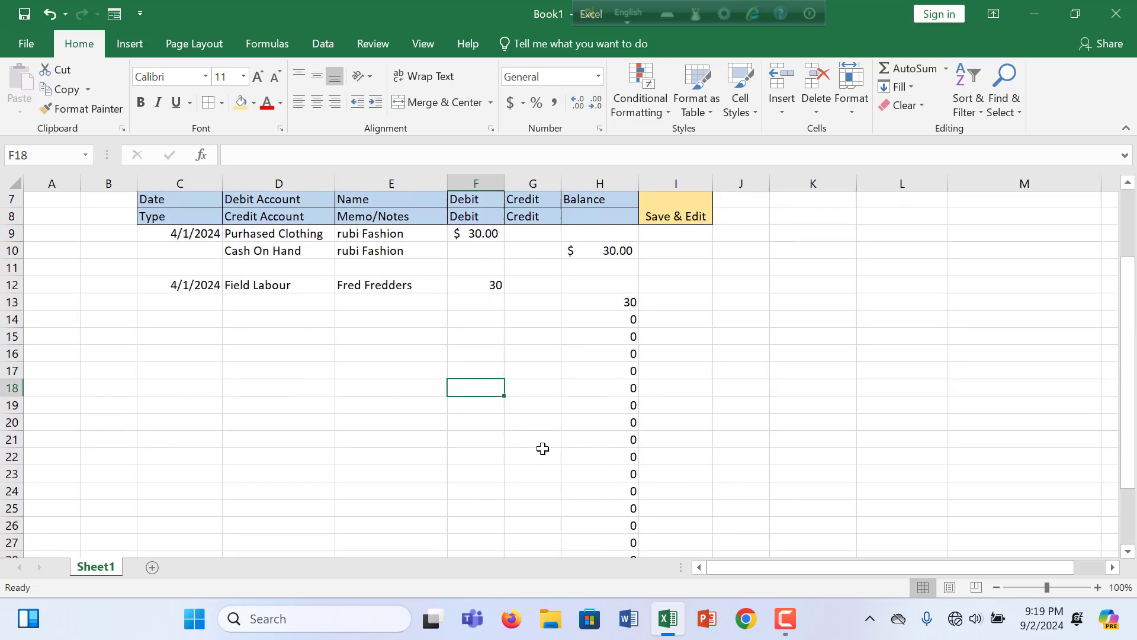
{"action": "left_click", "coordinate": [478, 281]}
{"action": "left_click", "coordinate": [512, 106]}
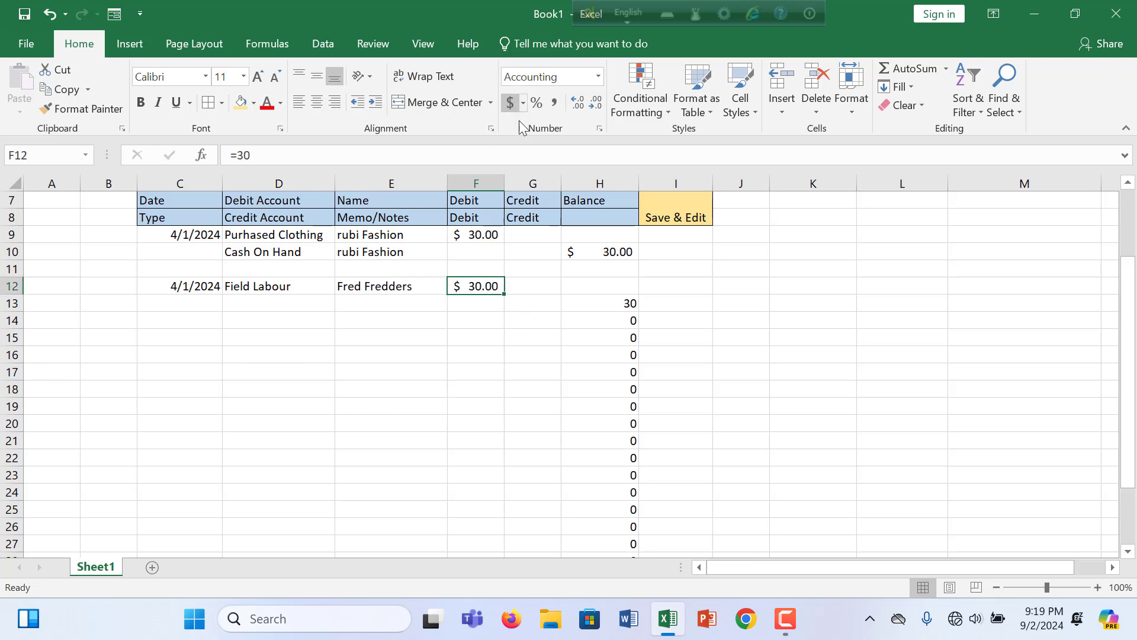
{"action": "left_click", "coordinate": [625, 305]}
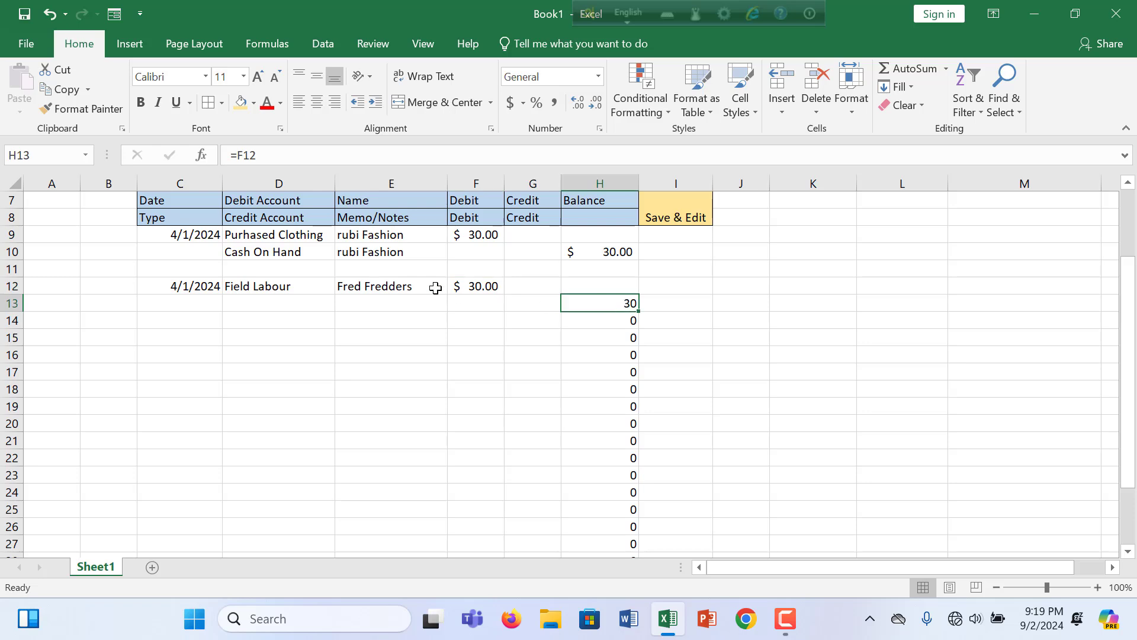
{"action": "left_click", "coordinate": [511, 105]}
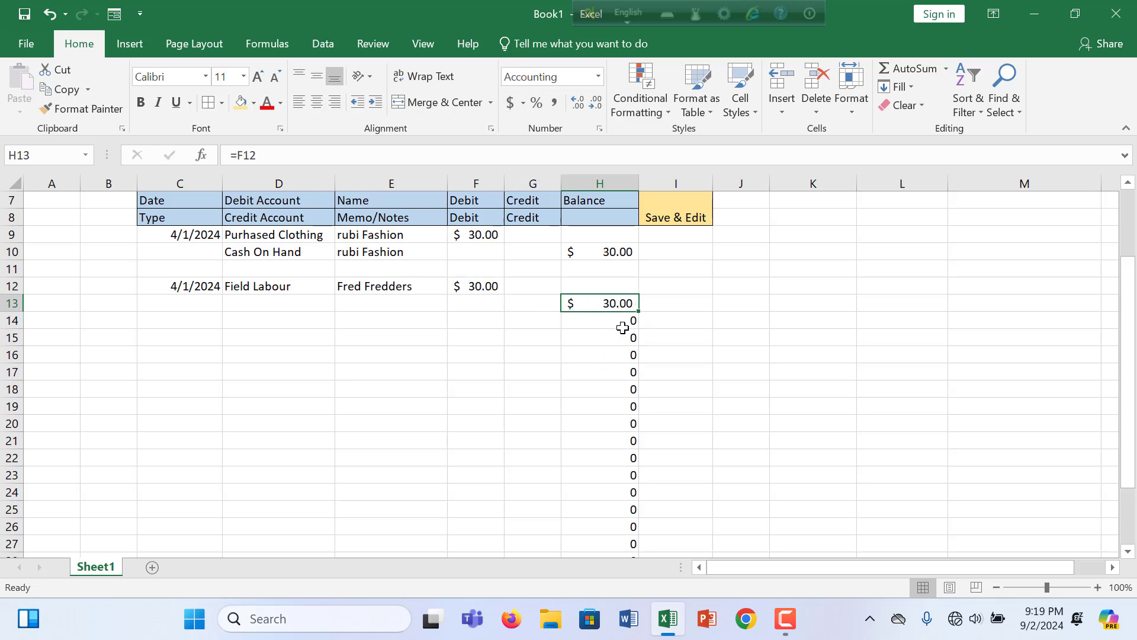
Delete the filled balance cells H14:H27 and shift the cells below up.
{"action": "left_click_drag", "start_coordinate": [622, 328], "coordinate": [632, 541]}
{"action": "right_click", "coordinate": [632, 541]}
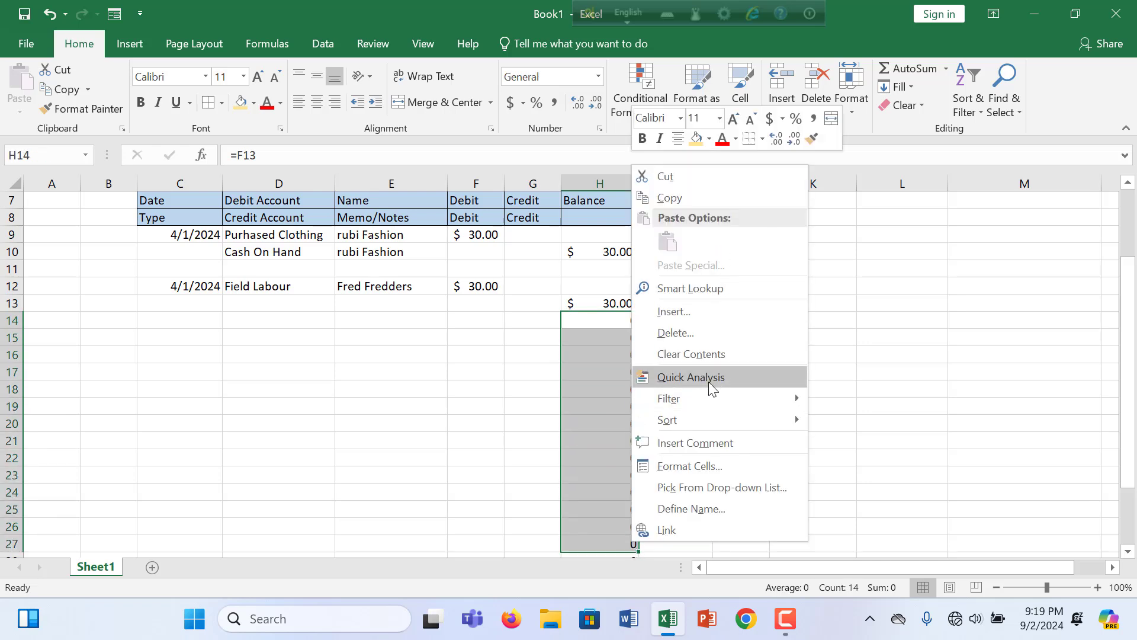
{"action": "left_click", "coordinate": [695, 334]}
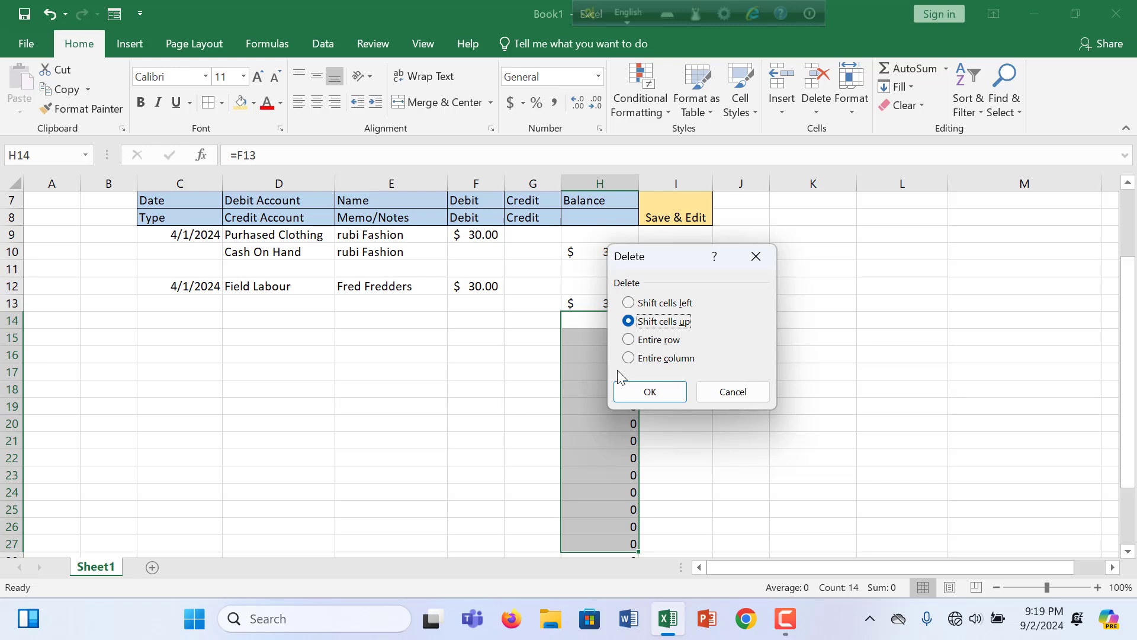
{"action": "left_click", "coordinate": [650, 392]}
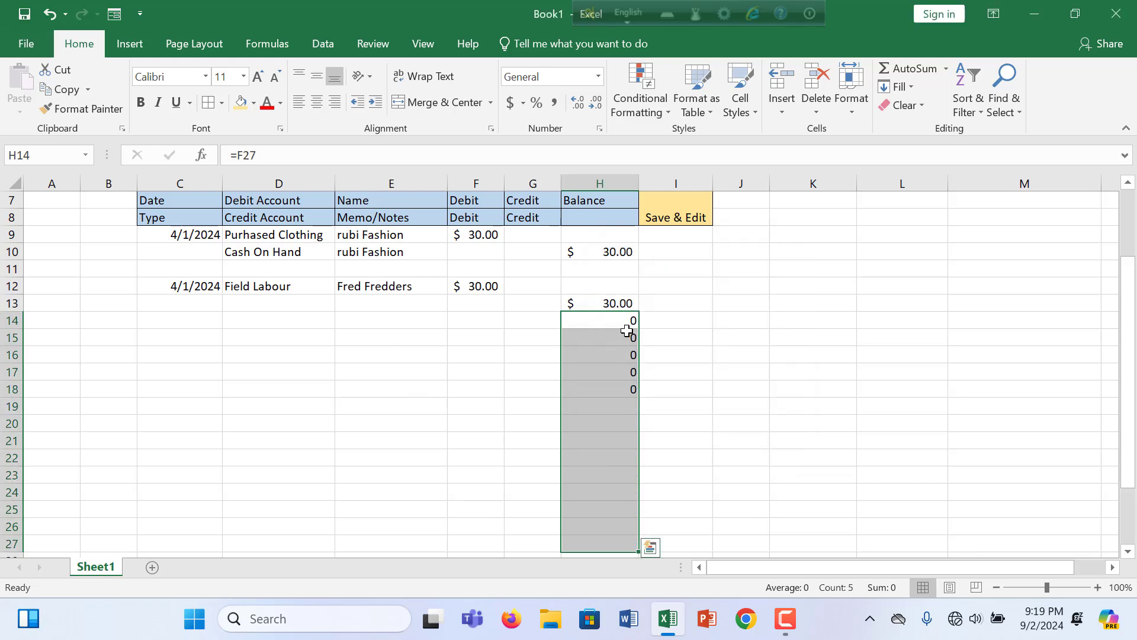
Delete cells H14:H17 with the remaining cells shifted up, and clear the last leftover zero in H14.
{"action": "left_click_drag", "start_coordinate": [629, 320], "coordinate": [632, 375]}
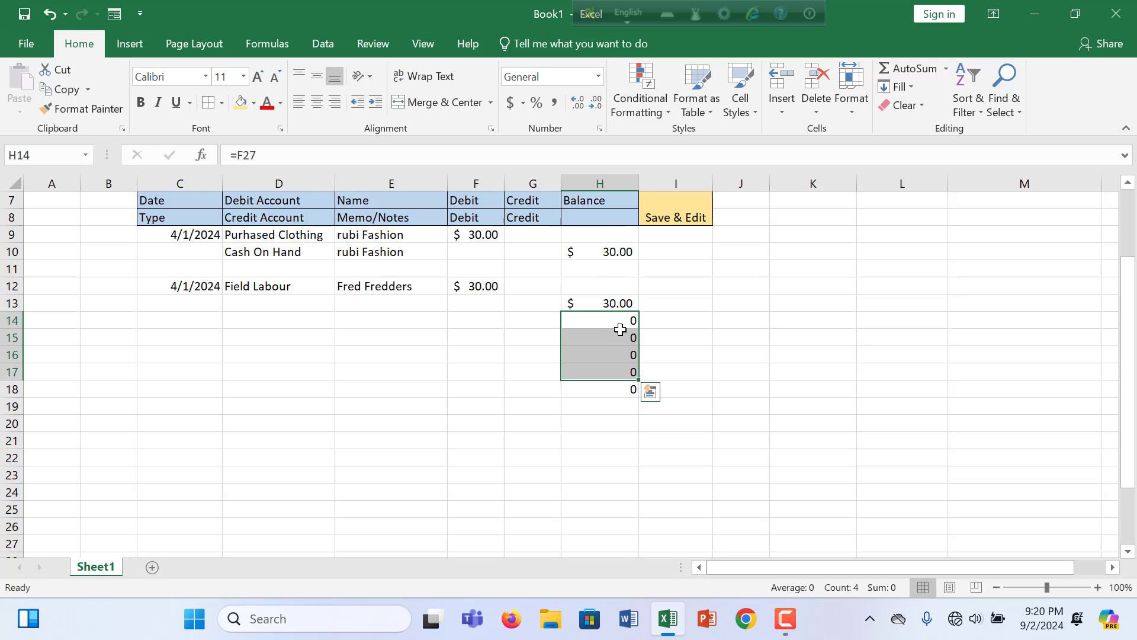
{"action": "left_click", "coordinate": [818, 111]}
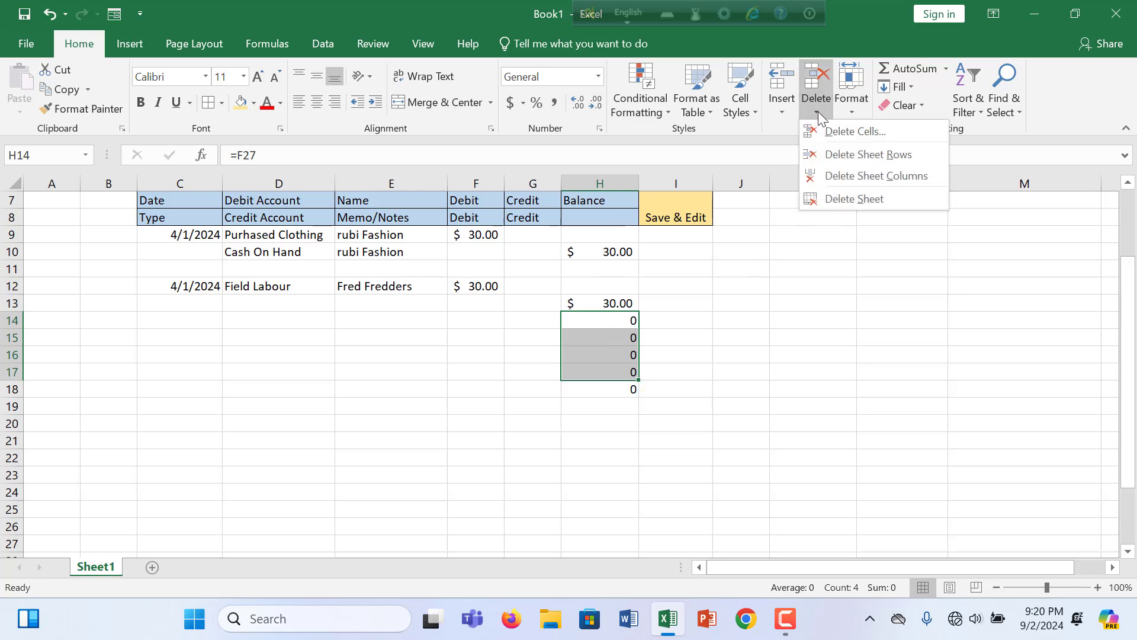
{"action": "left_click", "coordinate": [826, 130]}
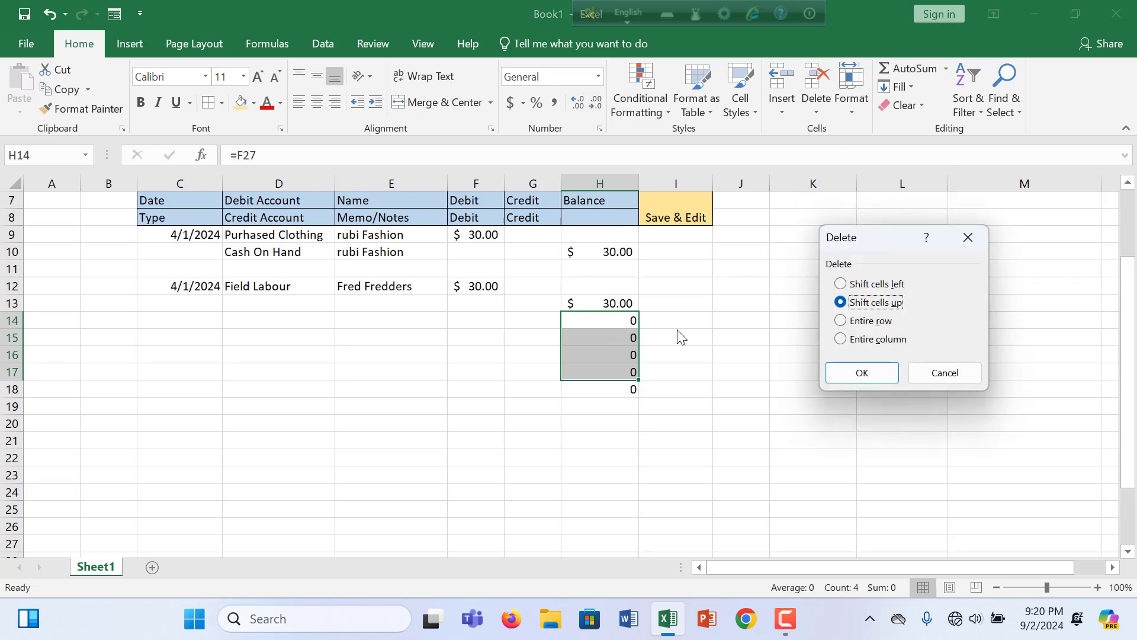
{"action": "left_click", "coordinate": [863, 373]}
{"action": "key", "text": "Delete"}
{"action": "left_click", "coordinate": [649, 365]}
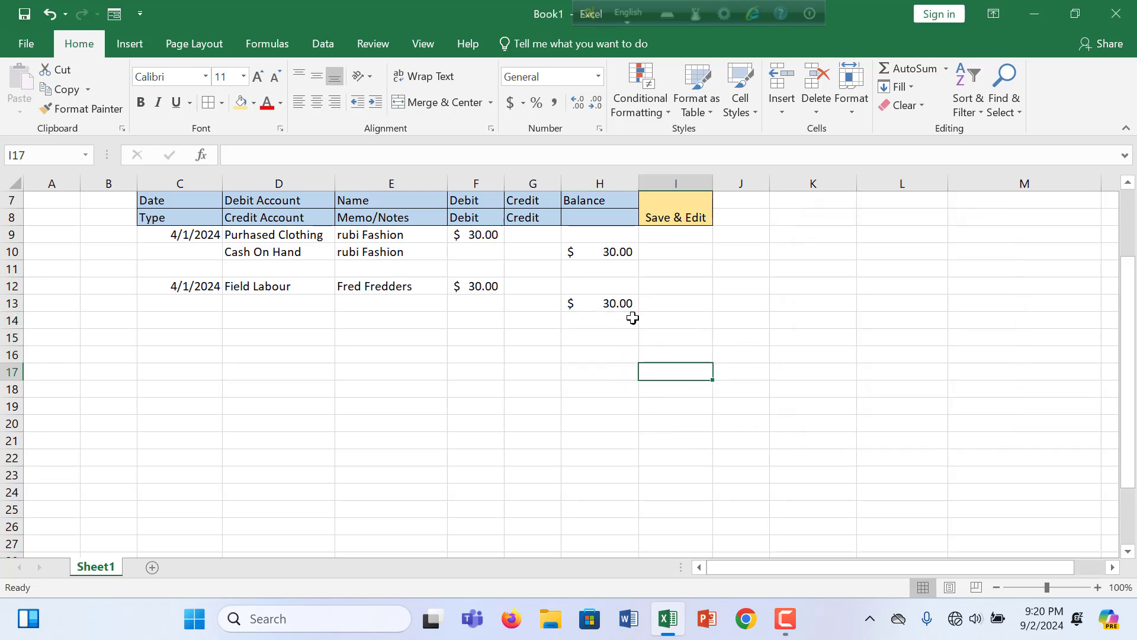
{"action": "left_click", "coordinate": [628, 320]}
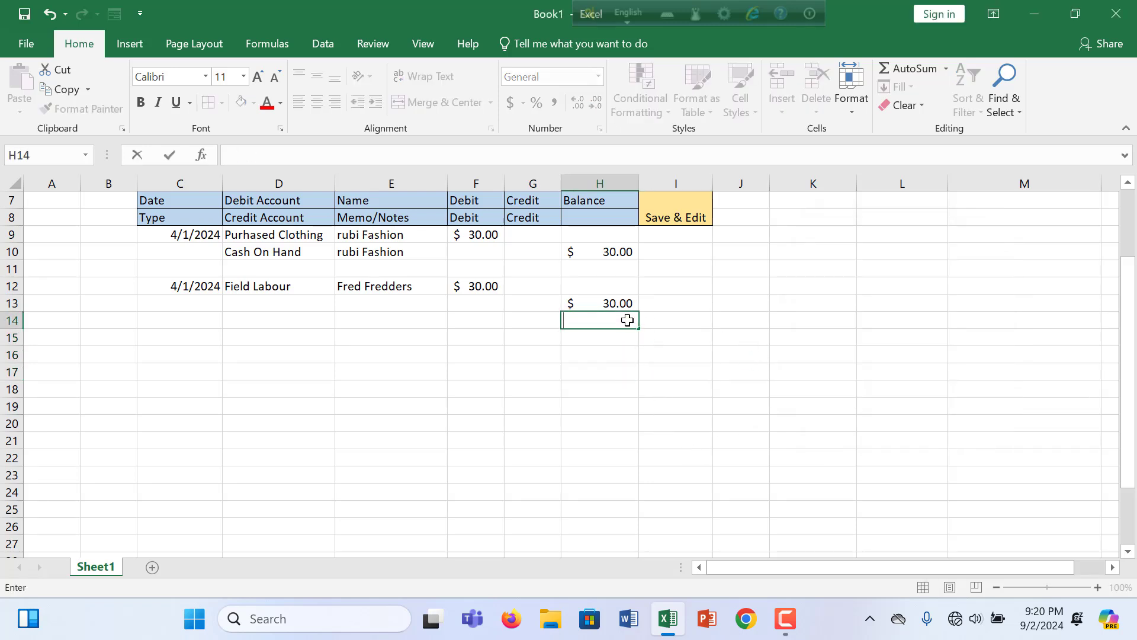
{"action": "left_click", "coordinate": [270, 310]}
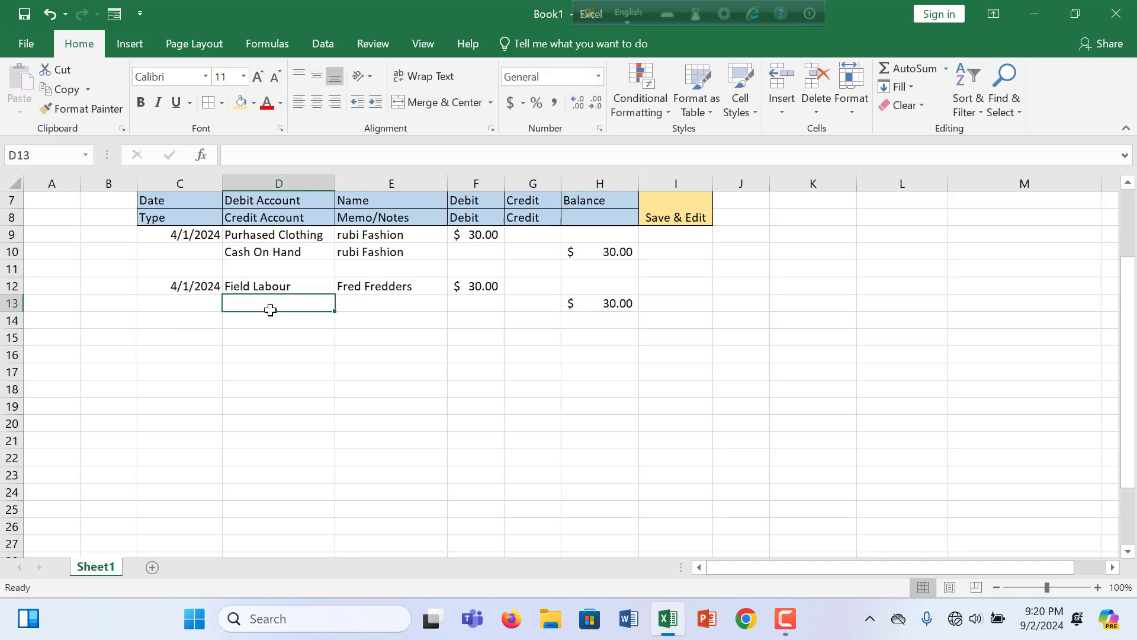
Enter Cash ON Hand in D13 as the credit account of the Field Labour entry.
{"action": "scroll", "coordinate": [270, 310], "scroll_direction": "down", "scroll_amount": 1, "text": "ctrl"}
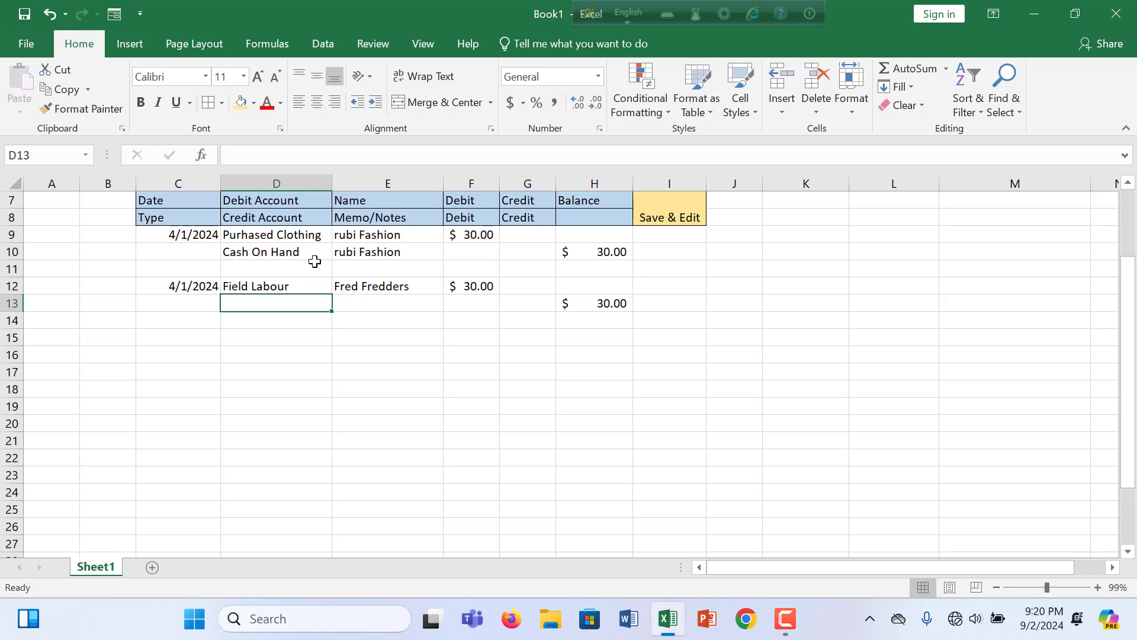
{"action": "type", "text": "Ca"}
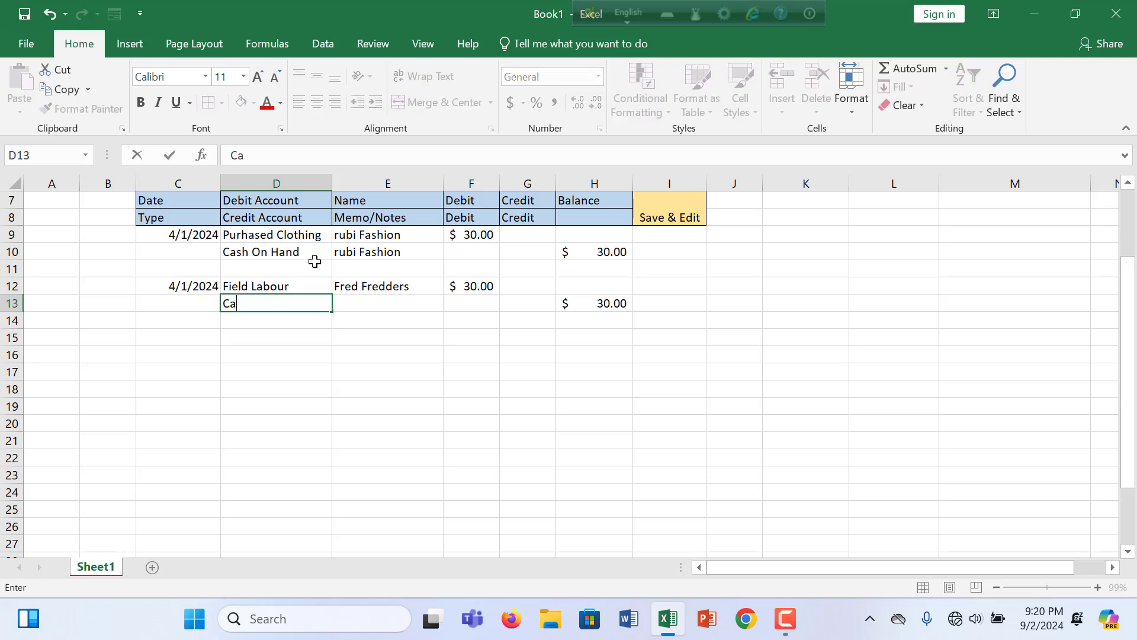
{"action": "type", "text": "h"}
{"action": "key", "text": "BackSpace"}
{"action": "type", "text": "s"}
{"action": "key", "text": "BackSpace"}
{"action": "key", "text": "BackSpace"}
{"action": "type", "text": "ON hand"}
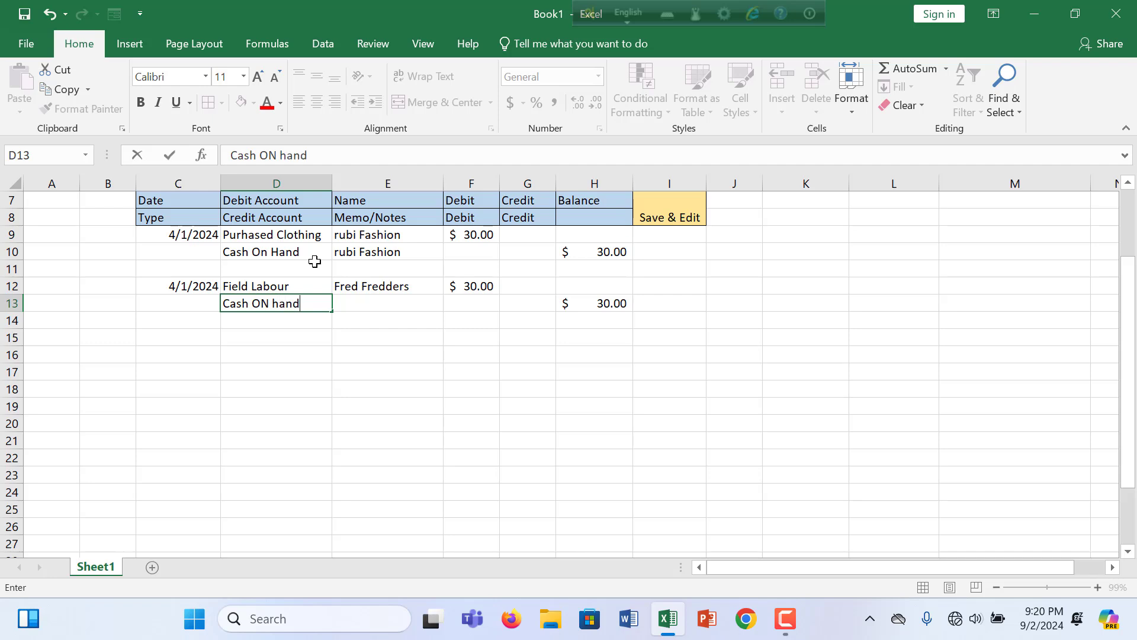
{"action": "left_click", "coordinate": [282, 303]}
{"action": "key", "text": "BackSpace"}
{"action": "type", "text": "H"}
{"action": "left_click", "coordinate": [328, 373]}
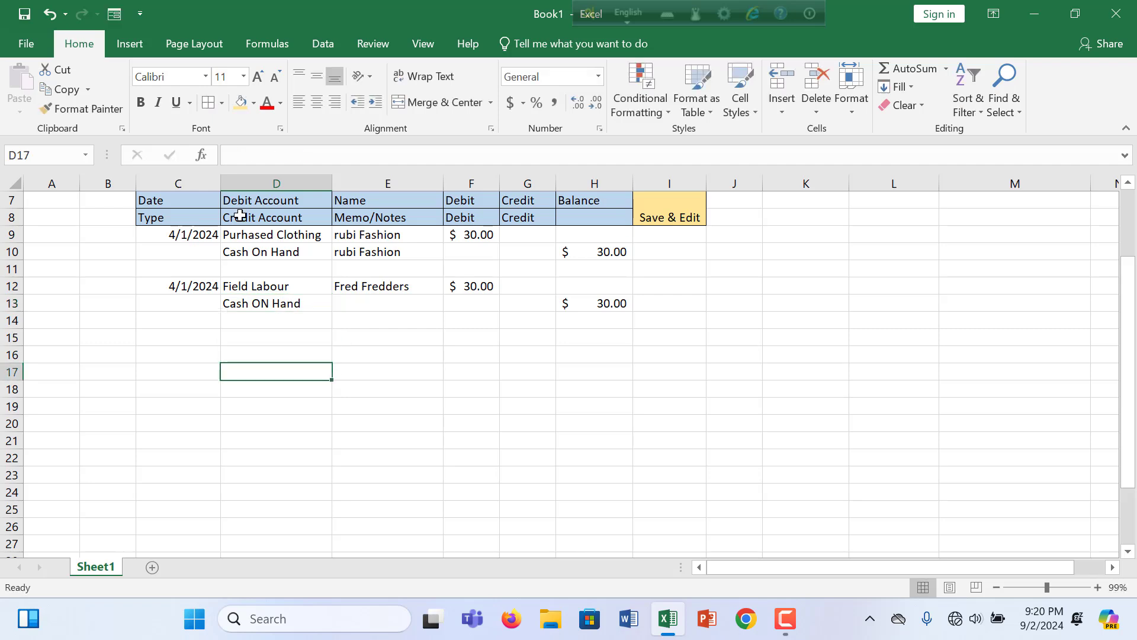
Apply all borders to the journal entry range C9:I13.
{"action": "left_click_drag", "start_coordinate": [202, 236], "coordinate": [651, 298]}
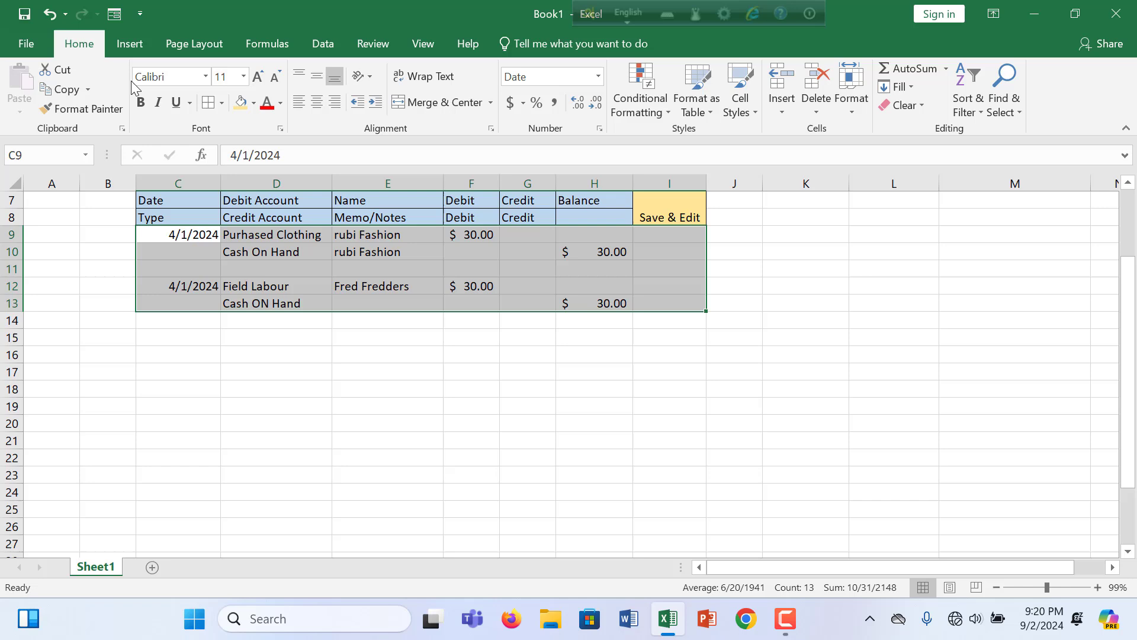
{"action": "left_click", "coordinate": [208, 102]}
{"action": "left_click", "coordinate": [296, 353]}
{"action": "scroll", "coordinate": [413, 366], "scroll_direction": "up", "scroll_amount": 2}
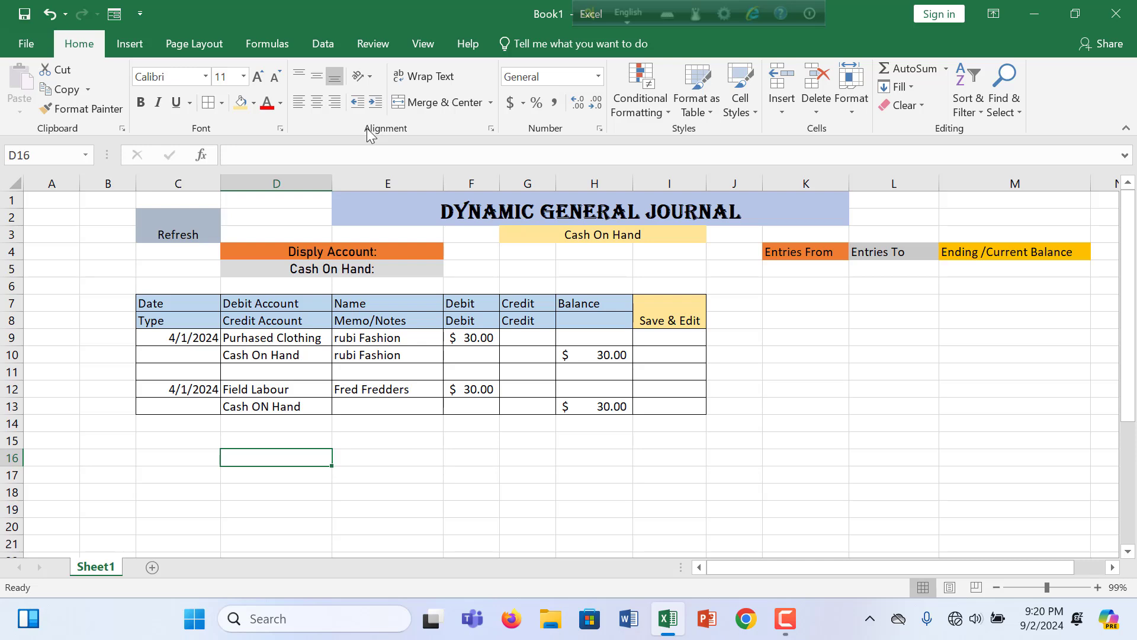
Fill the name of the Field Labour entry down from E12 into E13.
{"action": "left_click", "coordinate": [369, 393]}
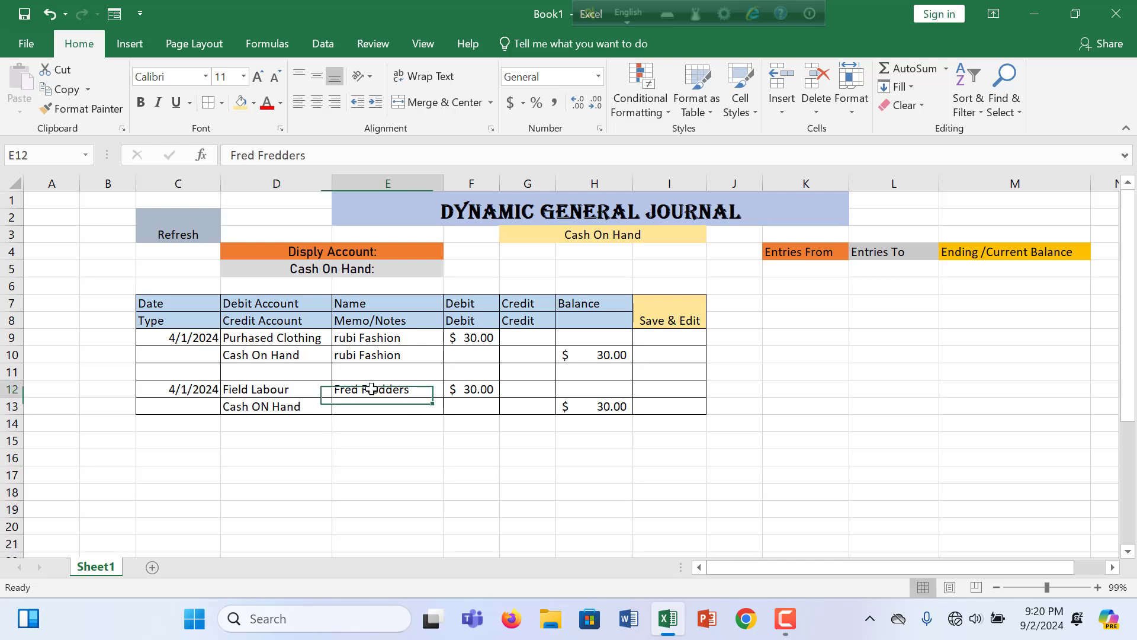
{"action": "left_click_drag", "start_coordinate": [440, 396], "coordinate": [442, 410]}
{"action": "left_click", "coordinate": [415, 529]}
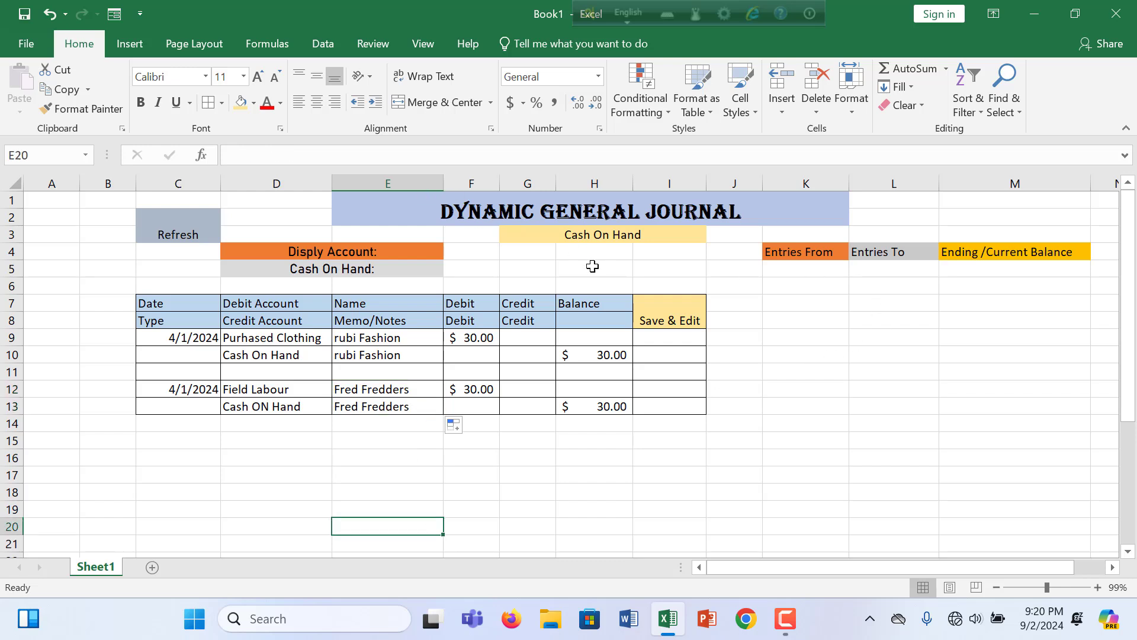
{"action": "left_click", "coordinate": [538, 304]}
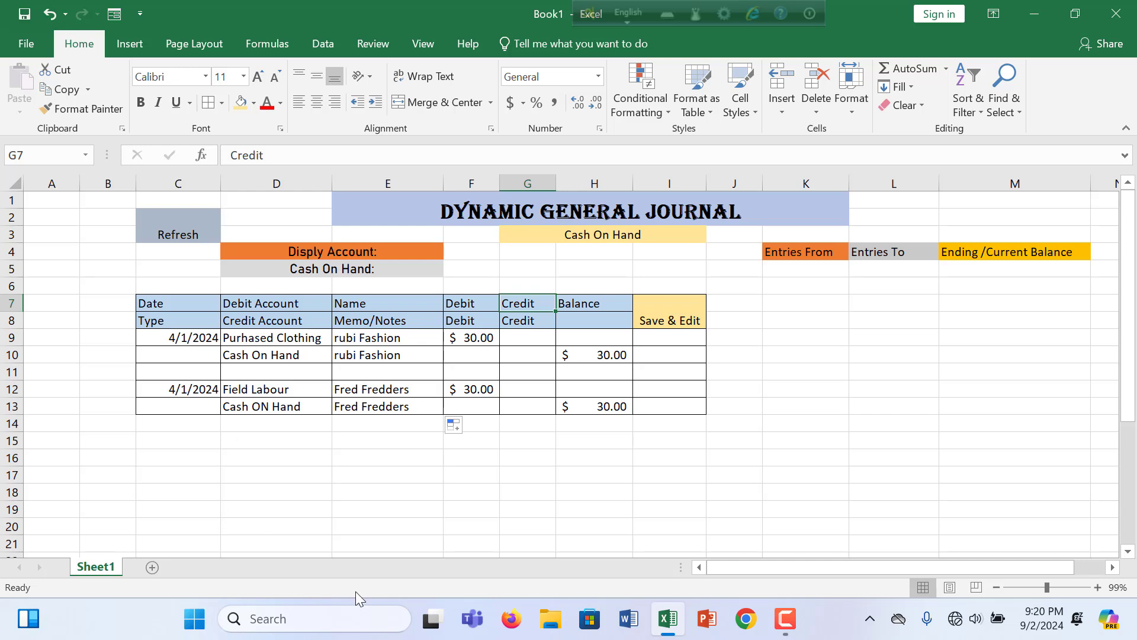
{"action": "key", "text": "F10"}
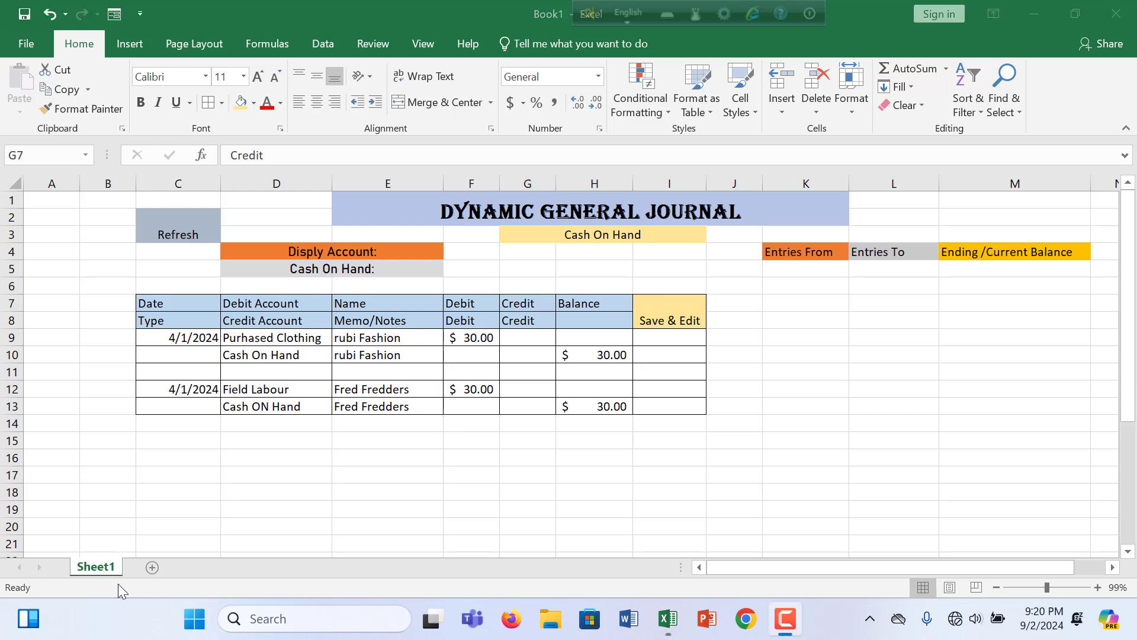
{"action": "left_click", "coordinate": [300, 312]}
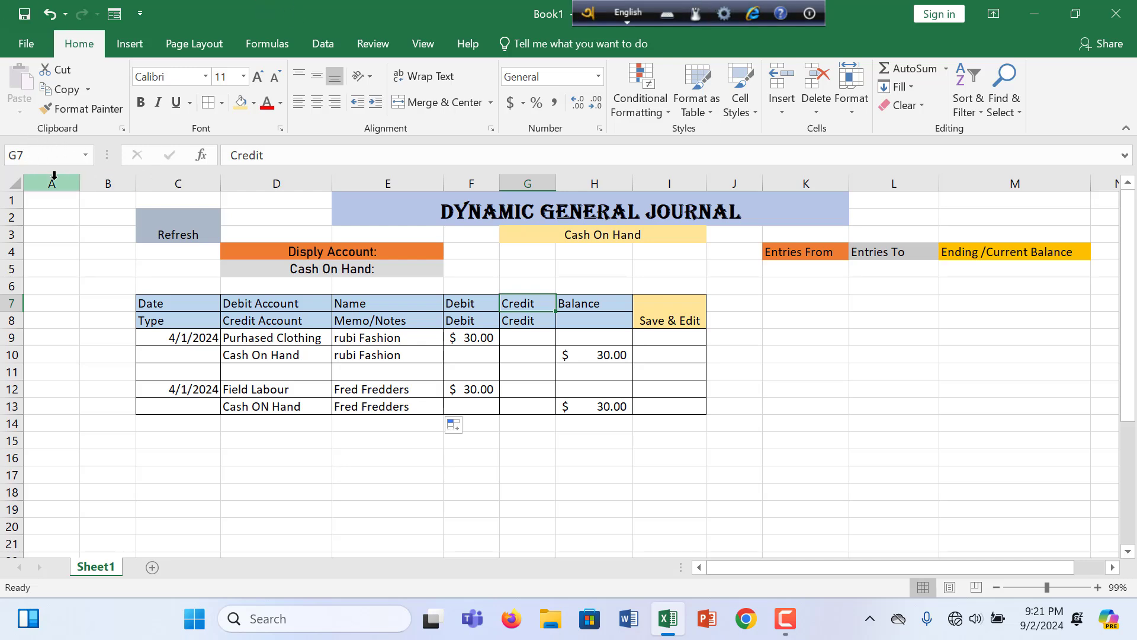
Fill the entire worksheet with the theme color Gray, Accent 3, Lighter 80%.
{"action": "left_click", "coordinate": [17, 183]}
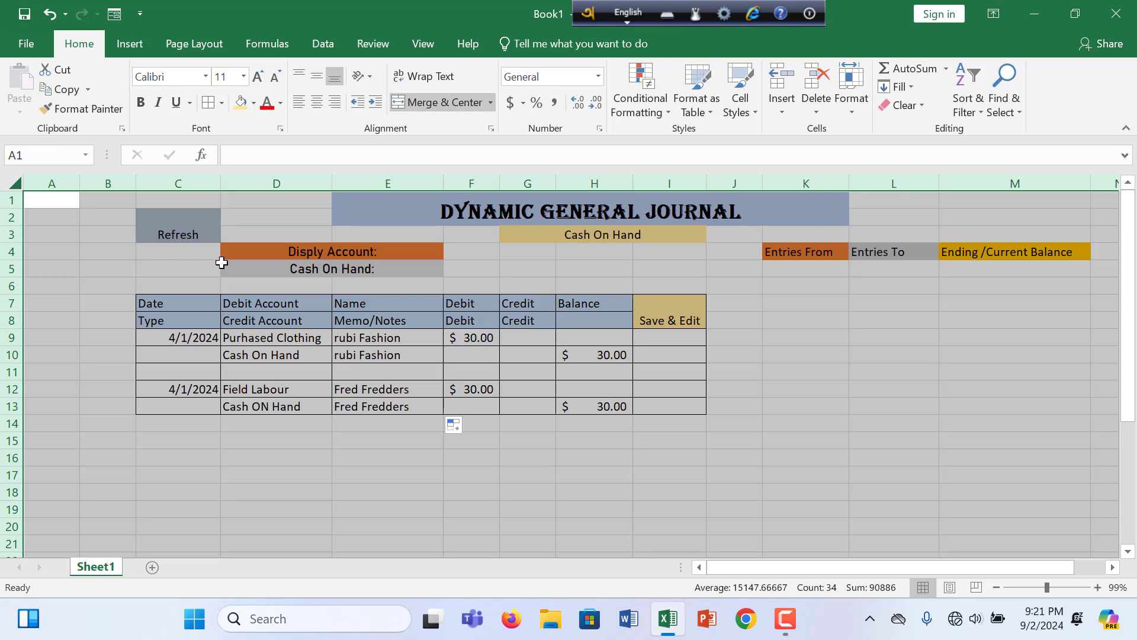
{"action": "left_click", "coordinate": [255, 107]}
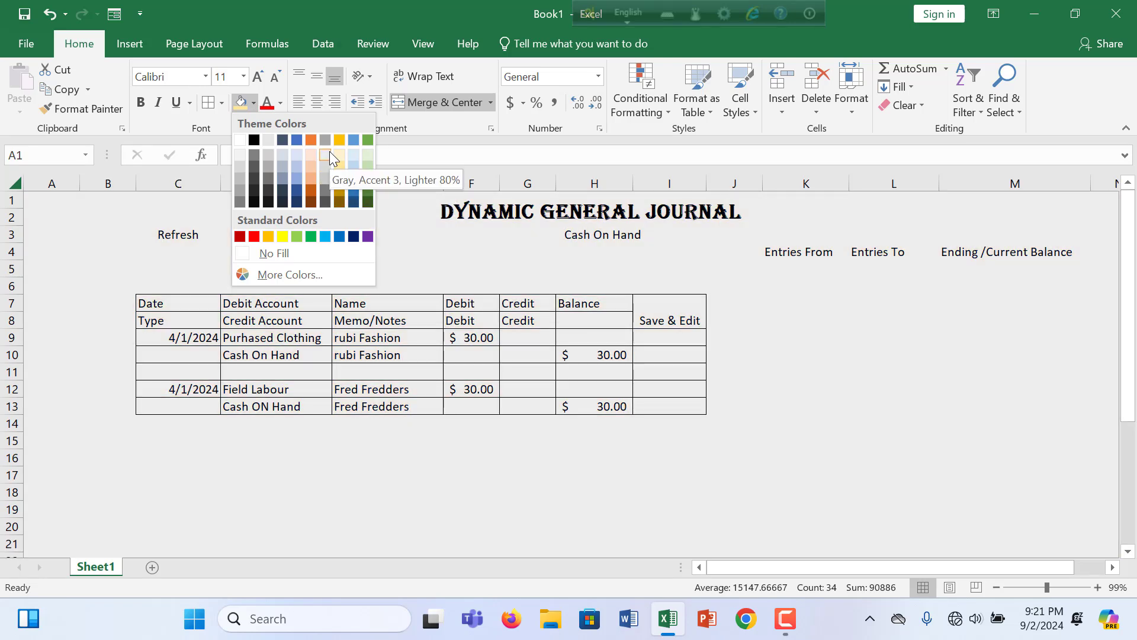
{"action": "left_click", "coordinate": [329, 151]}
Fill the Disply Account: label in D4 and the Cash On Hand: label in D5 with theme blue.
{"action": "left_click", "coordinate": [234, 250]}
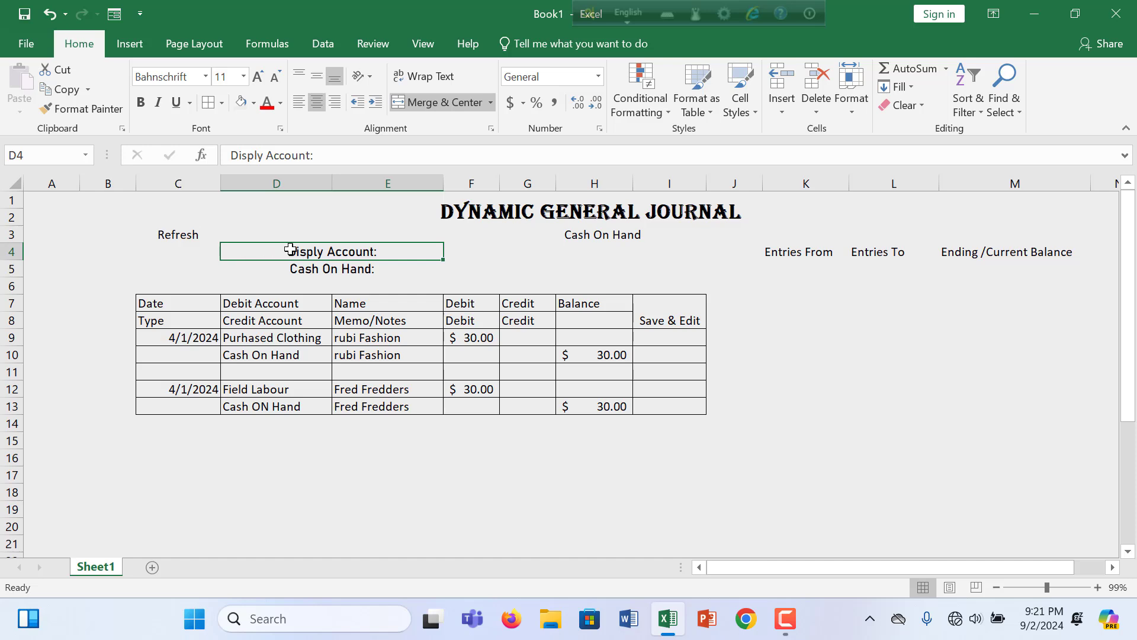
{"action": "left_click", "coordinate": [254, 102]}
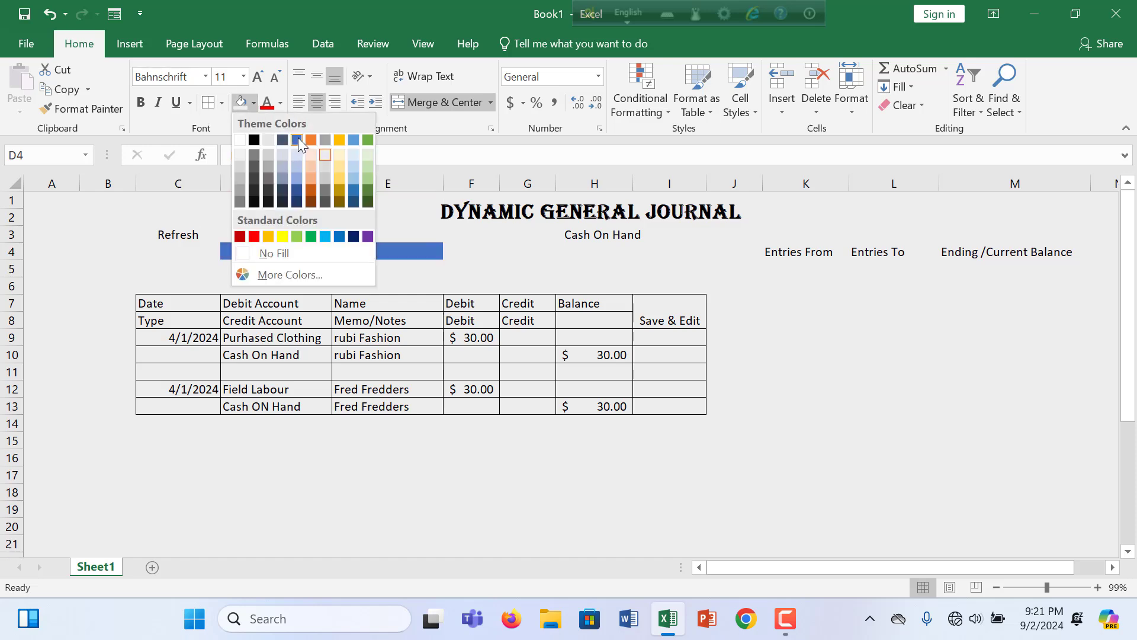
{"action": "left_click", "coordinate": [298, 138]}
{"action": "left_click", "coordinate": [325, 268]}
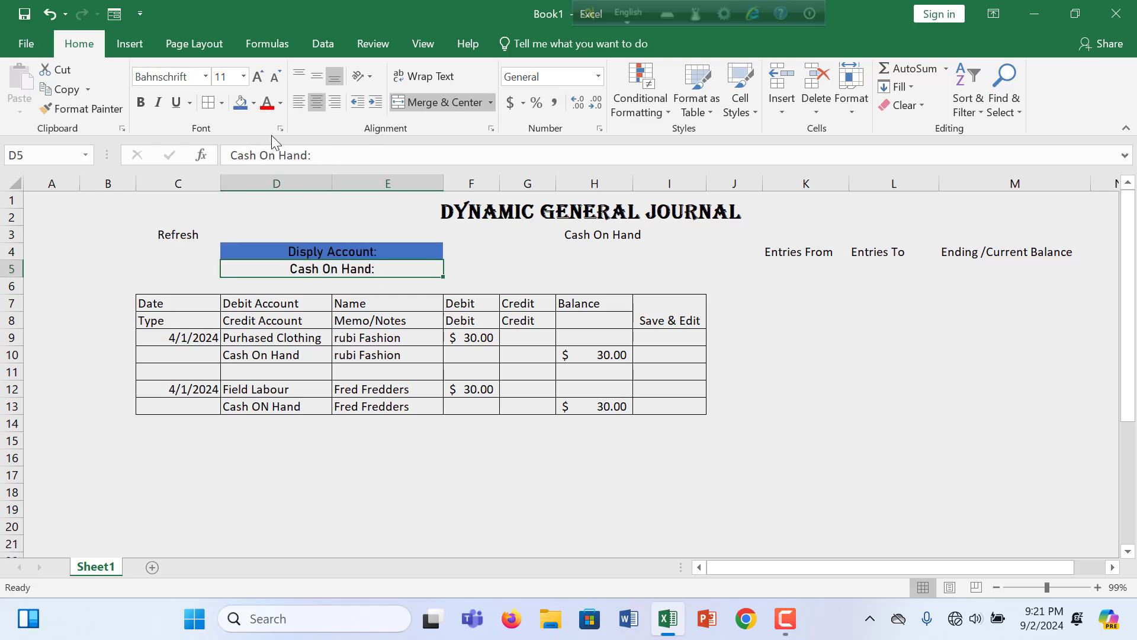
{"action": "left_click", "coordinate": [254, 102]}
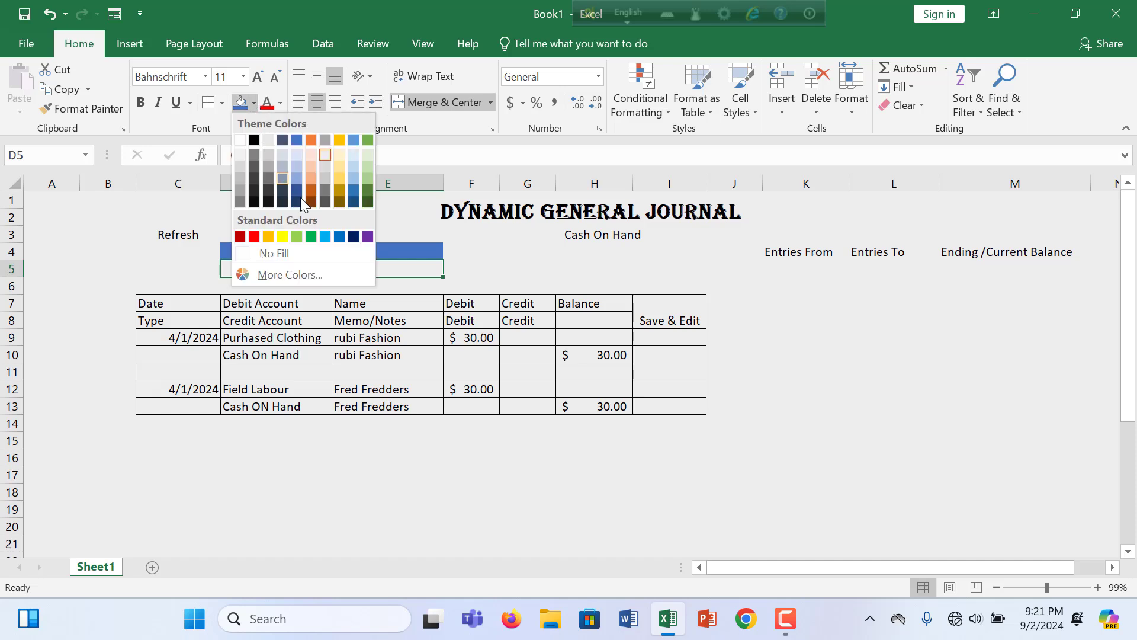
{"action": "left_click", "coordinate": [297, 139]}
Fill the merged Refresh cell in C2 with a light blue-gray theme color.
{"action": "left_click", "coordinate": [185, 235]}
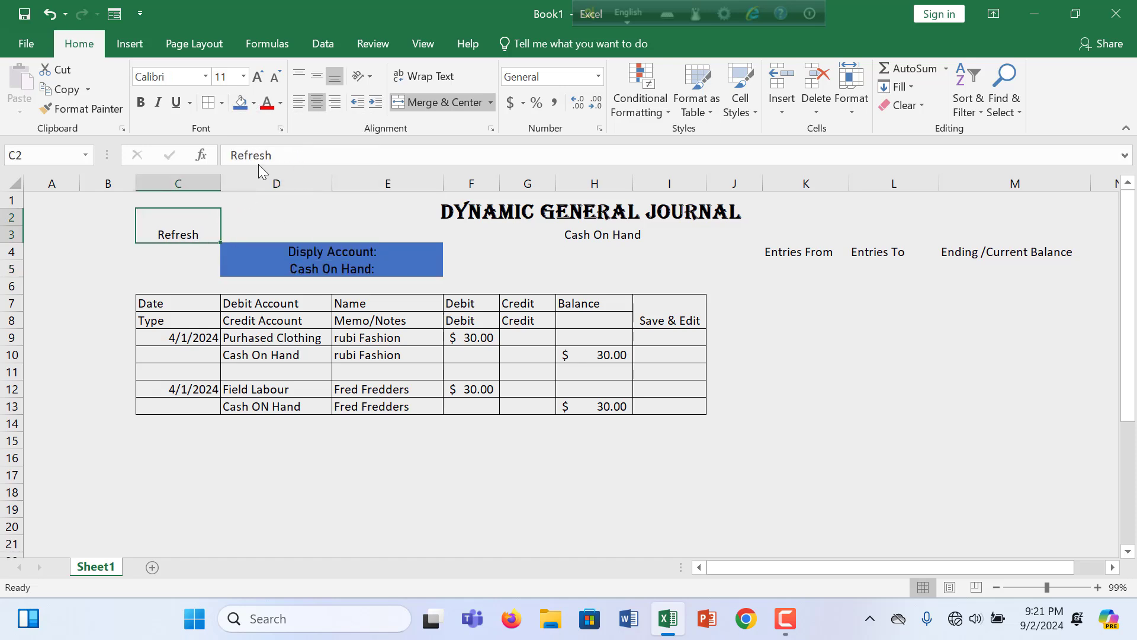
{"action": "left_click", "coordinate": [254, 103]}
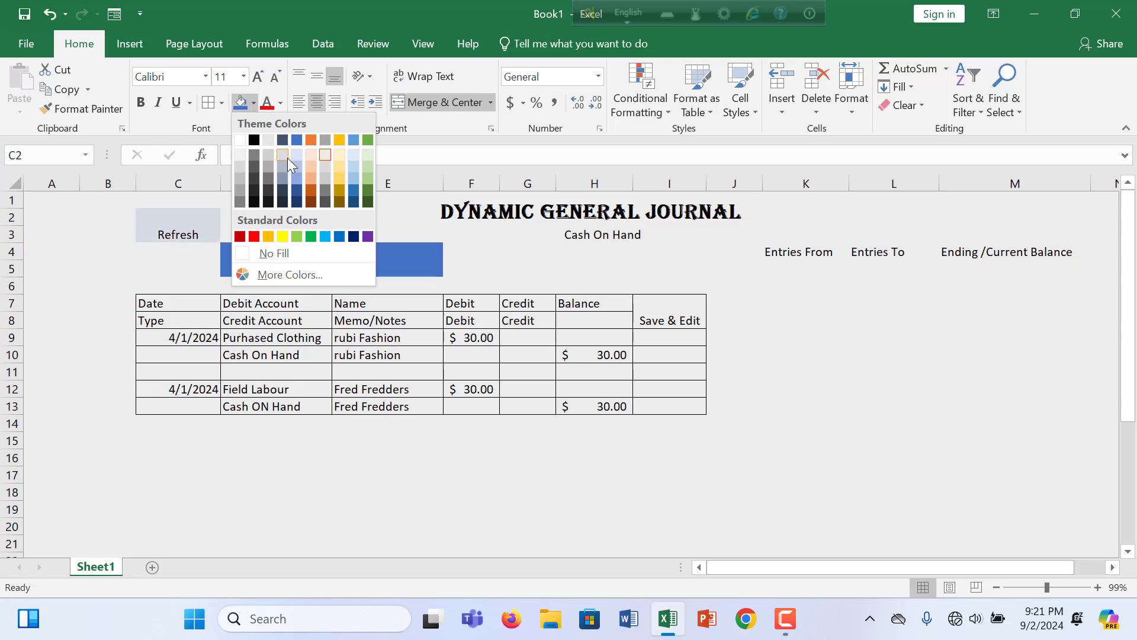
{"action": "left_click", "coordinate": [285, 165]}
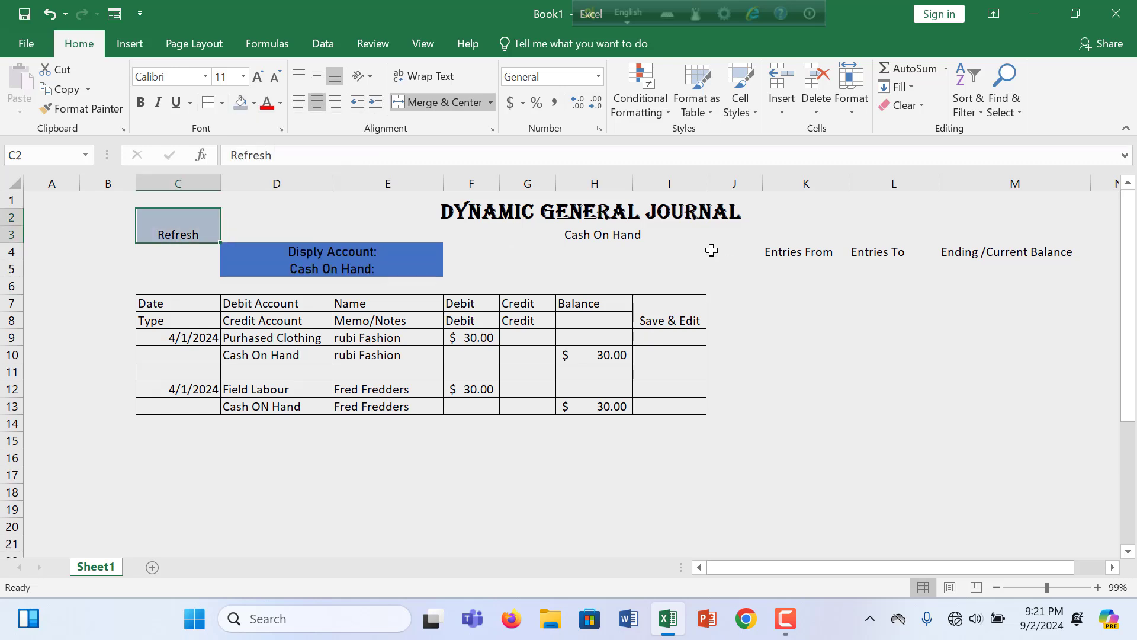
Fill the Cash On Hand cell in G3 and the DYNAMIC GENERAL JOURNAL title with theme orange.
{"action": "left_click", "coordinate": [620, 236]}
{"action": "left_click", "coordinate": [253, 103]}
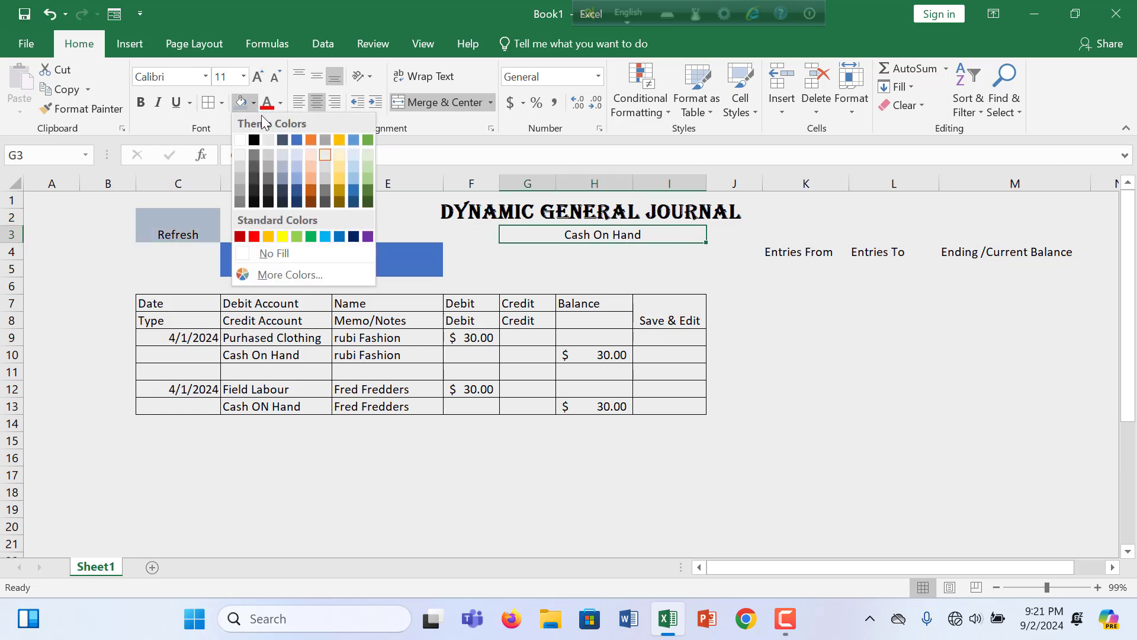
{"action": "left_click", "coordinate": [313, 137]}
{"action": "left_click", "coordinate": [608, 217]}
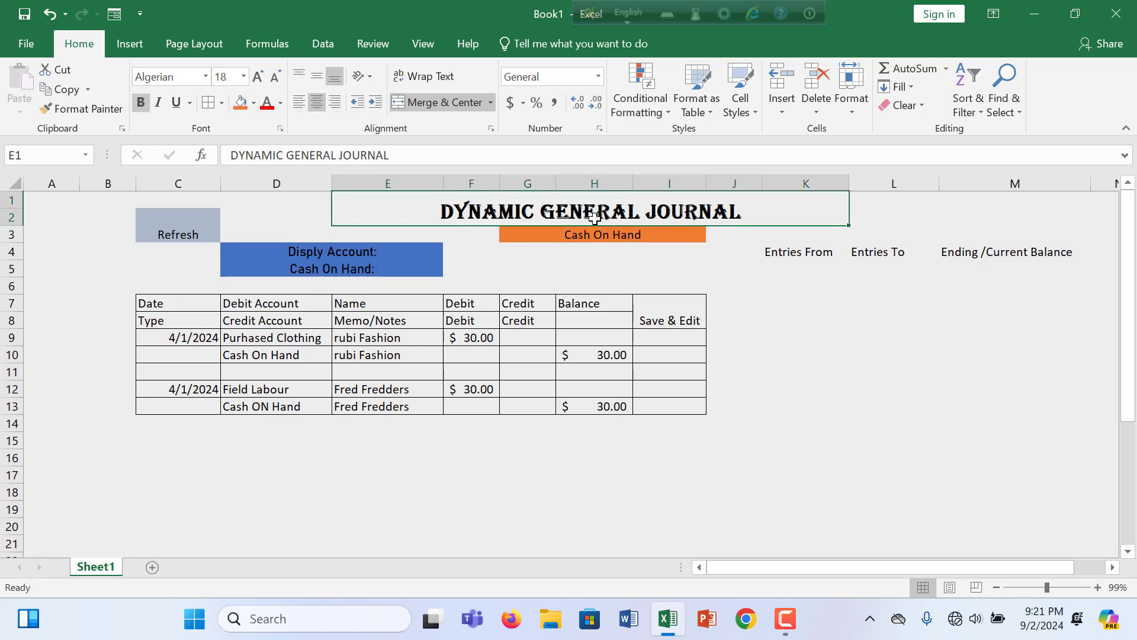
{"action": "left_click", "coordinate": [240, 104]}
Fill the column headings C7:H8 with a lighter blue and the Save & Edit cell with a pale blue-gray.
{"action": "left_click_drag", "start_coordinate": [157, 299], "coordinate": [596, 320]}
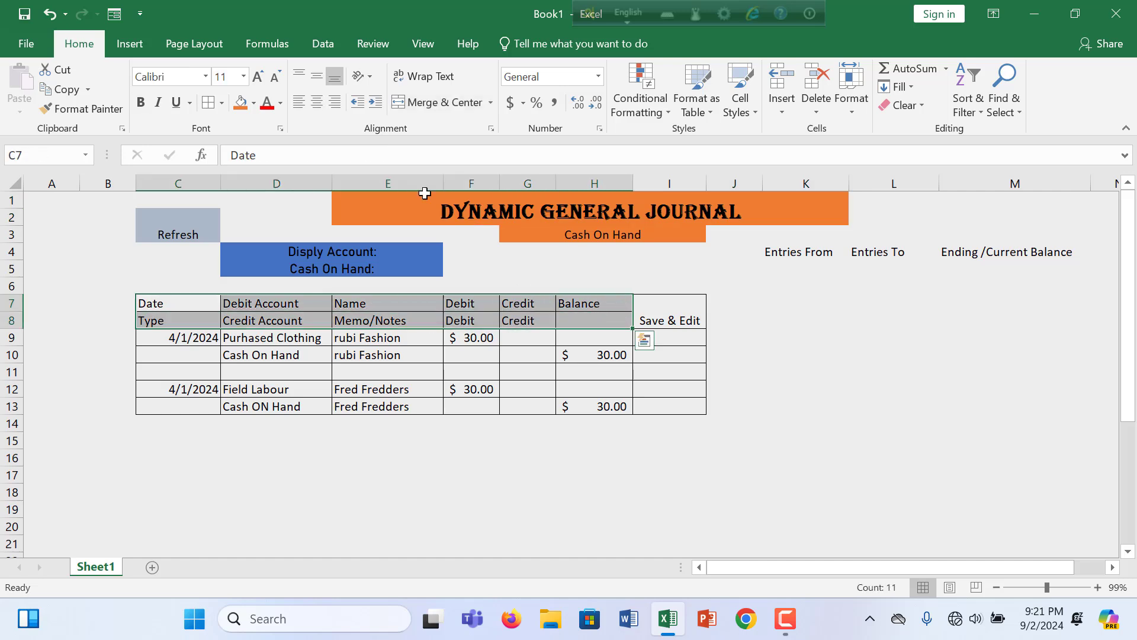
{"action": "left_click", "coordinate": [254, 103]}
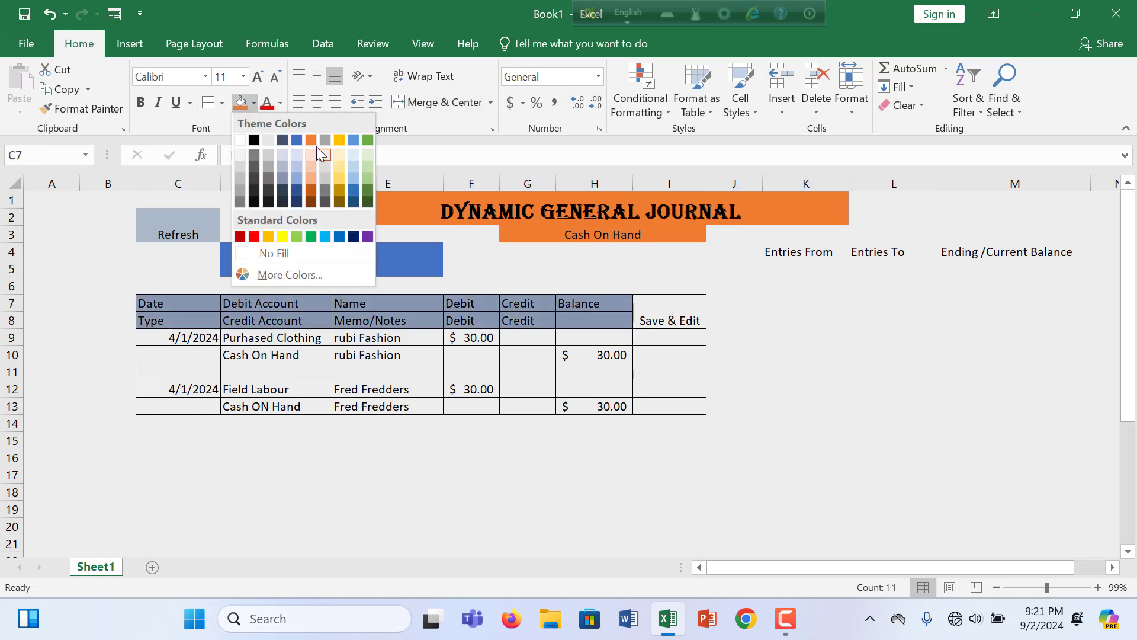
{"action": "left_click", "coordinate": [294, 176]}
{"action": "left_click", "coordinate": [684, 314]}
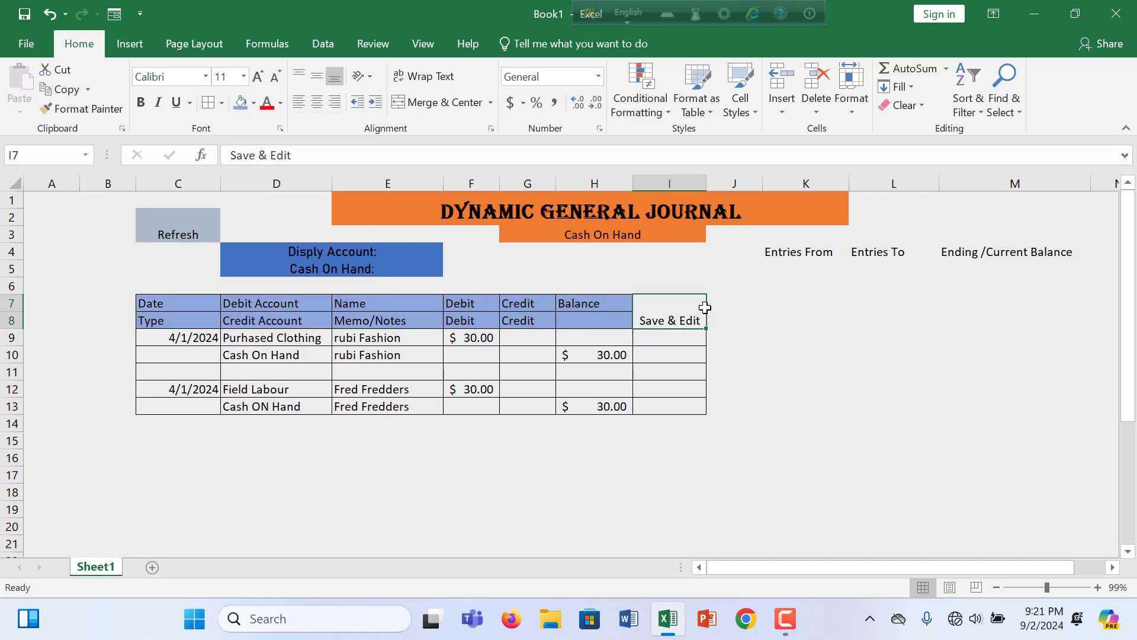
{"action": "left_click", "coordinate": [253, 103]}
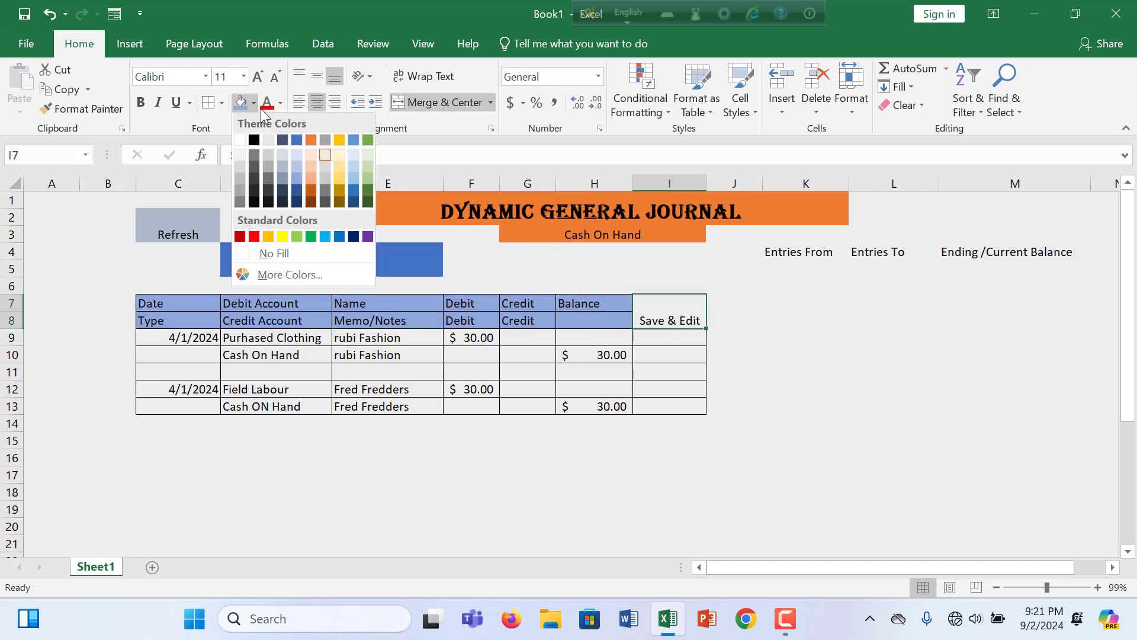
{"action": "left_click", "coordinate": [280, 154]}
Fill the Entries From, Entries To and Ending /Current Balance labels in K4:M4 with the lightest orange shade.
{"action": "left_click_drag", "start_coordinate": [793, 254], "coordinate": [1079, 252]}
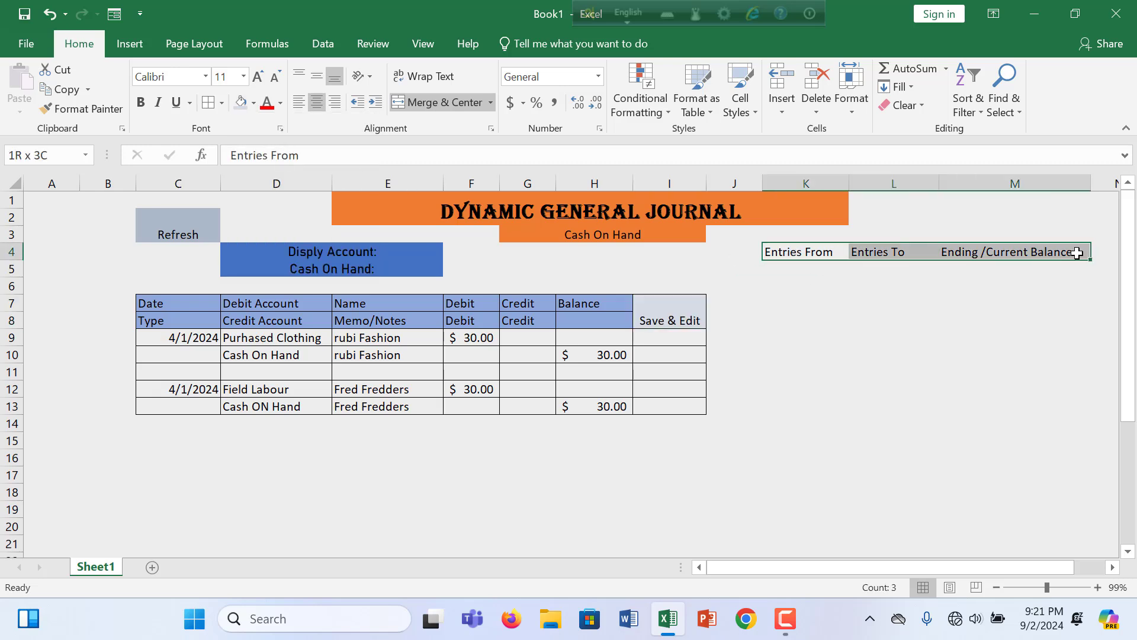
{"action": "left_click", "coordinate": [254, 105]}
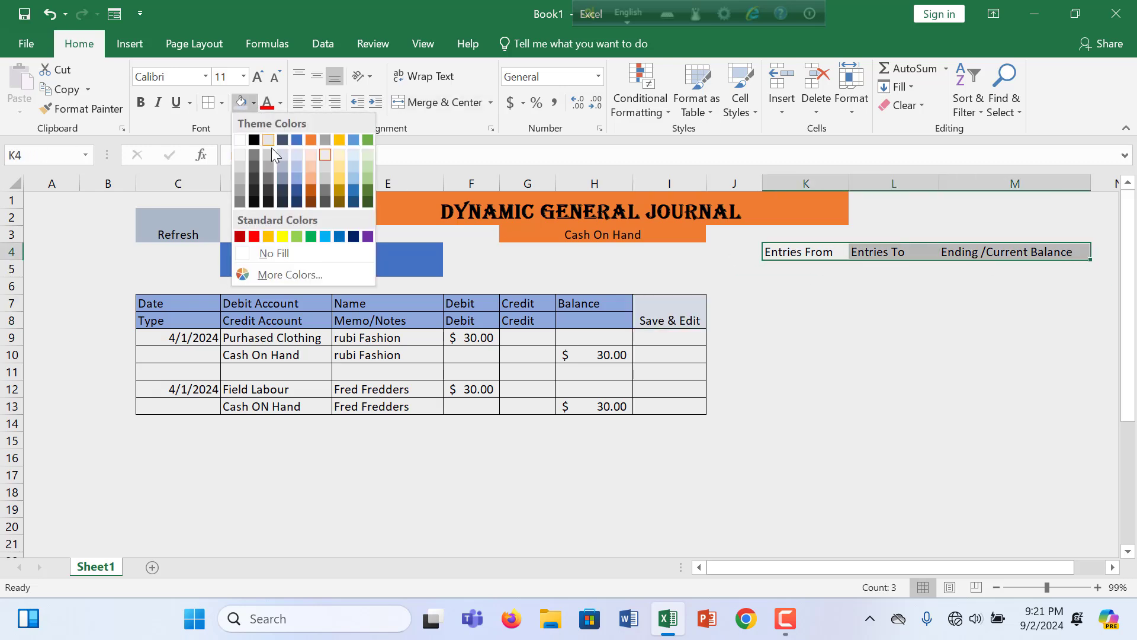
{"action": "left_click", "coordinate": [310, 156]}
{"action": "left_click", "coordinate": [680, 277]}
{"action": "left_click_drag", "start_coordinate": [409, 409], "coordinate": [406, 424]}
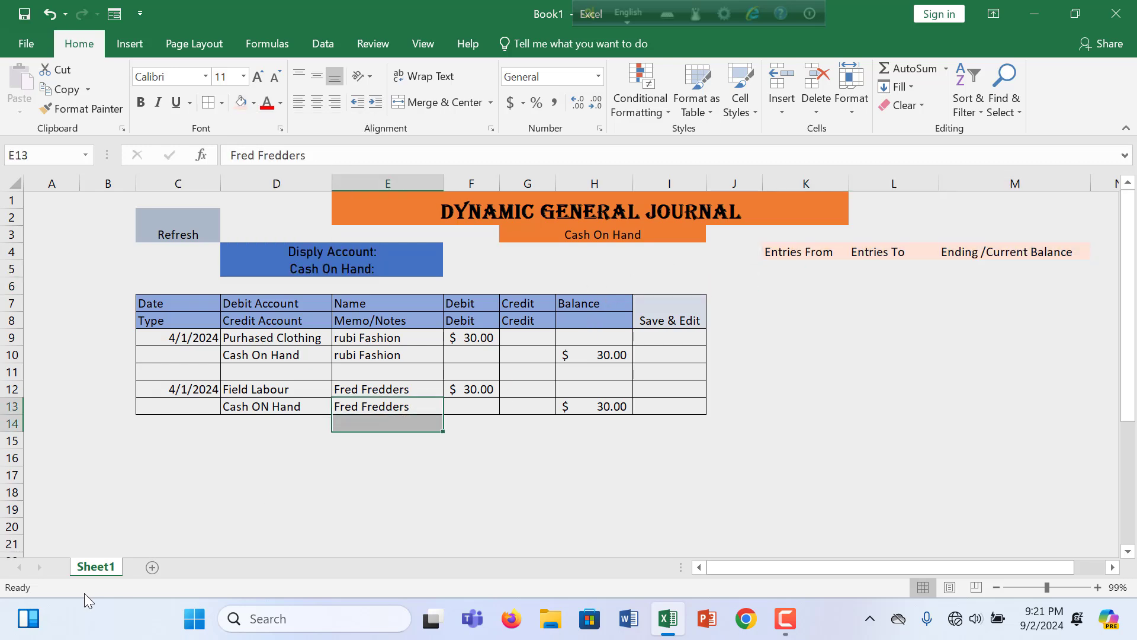
{"action": "left_click", "coordinate": [301, 440]}
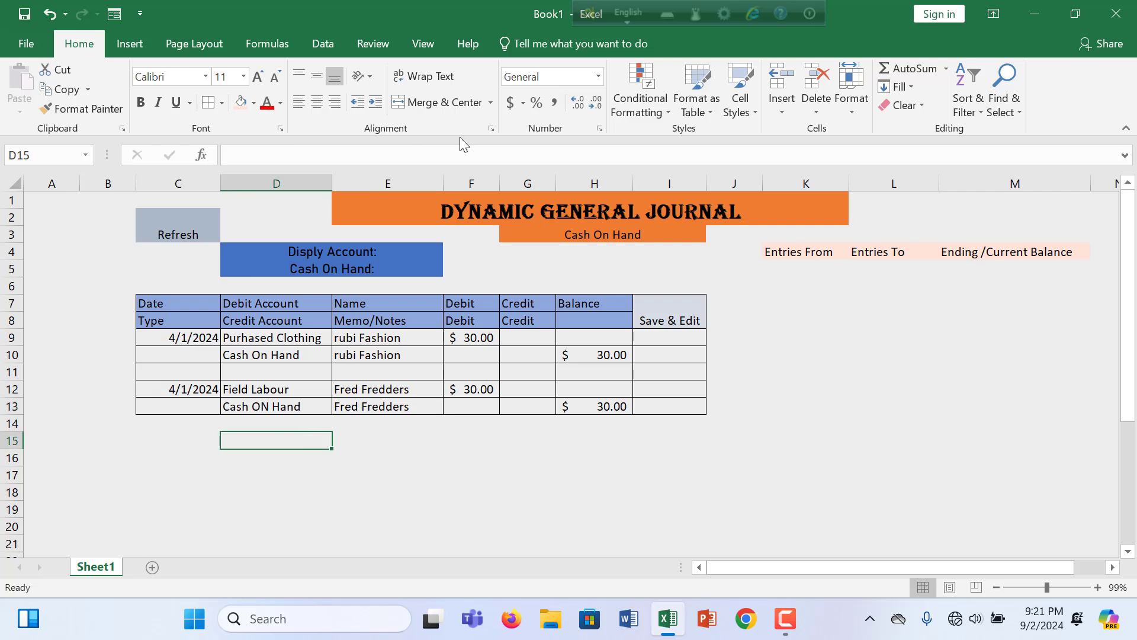